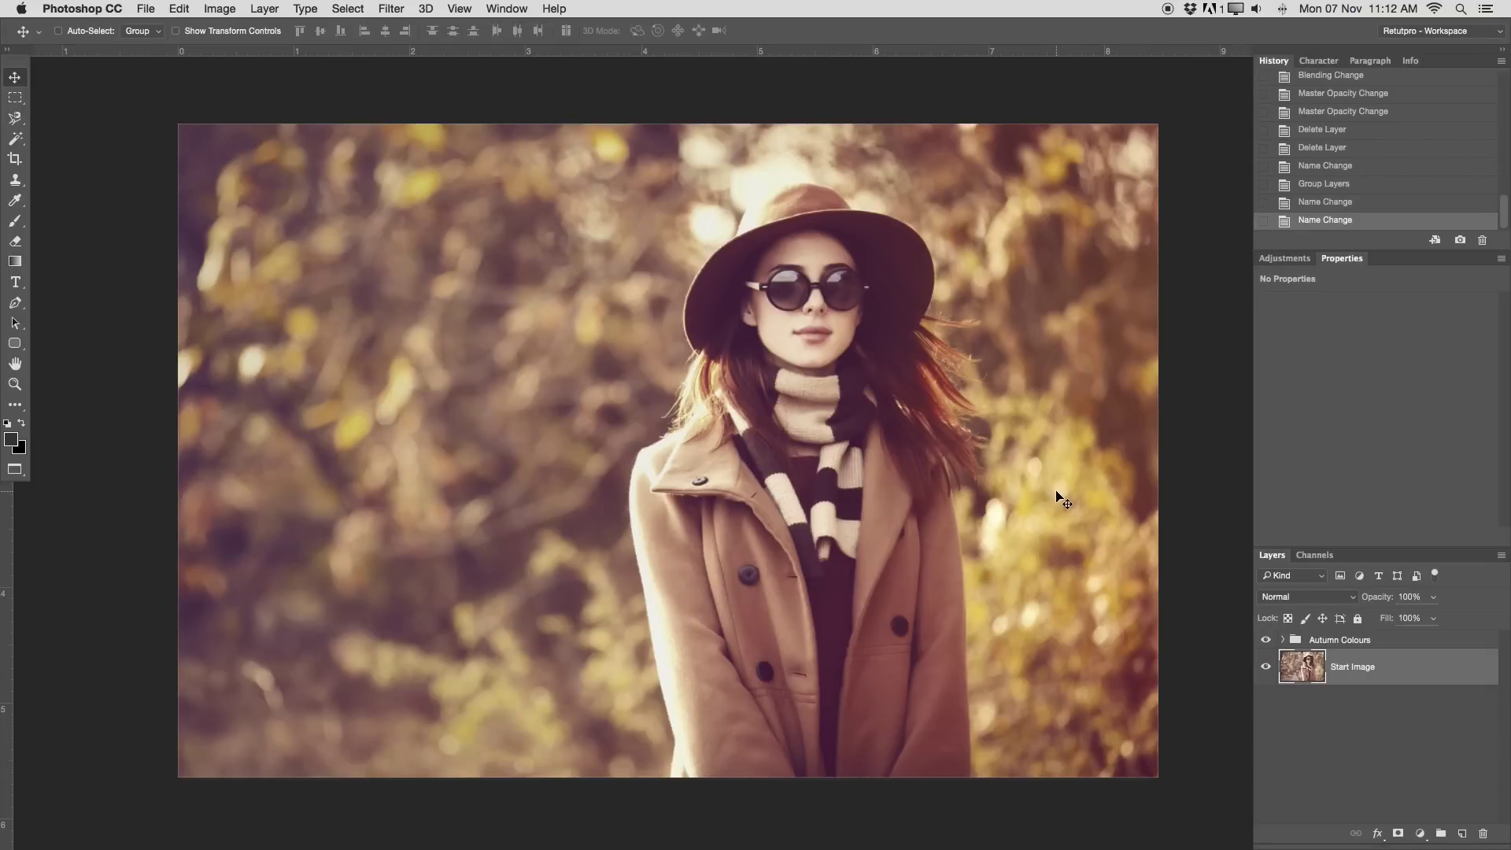
# Step: Hide the Autumn Colours group and move the Start Image layer above it
pyautogui.click(1294, 644)
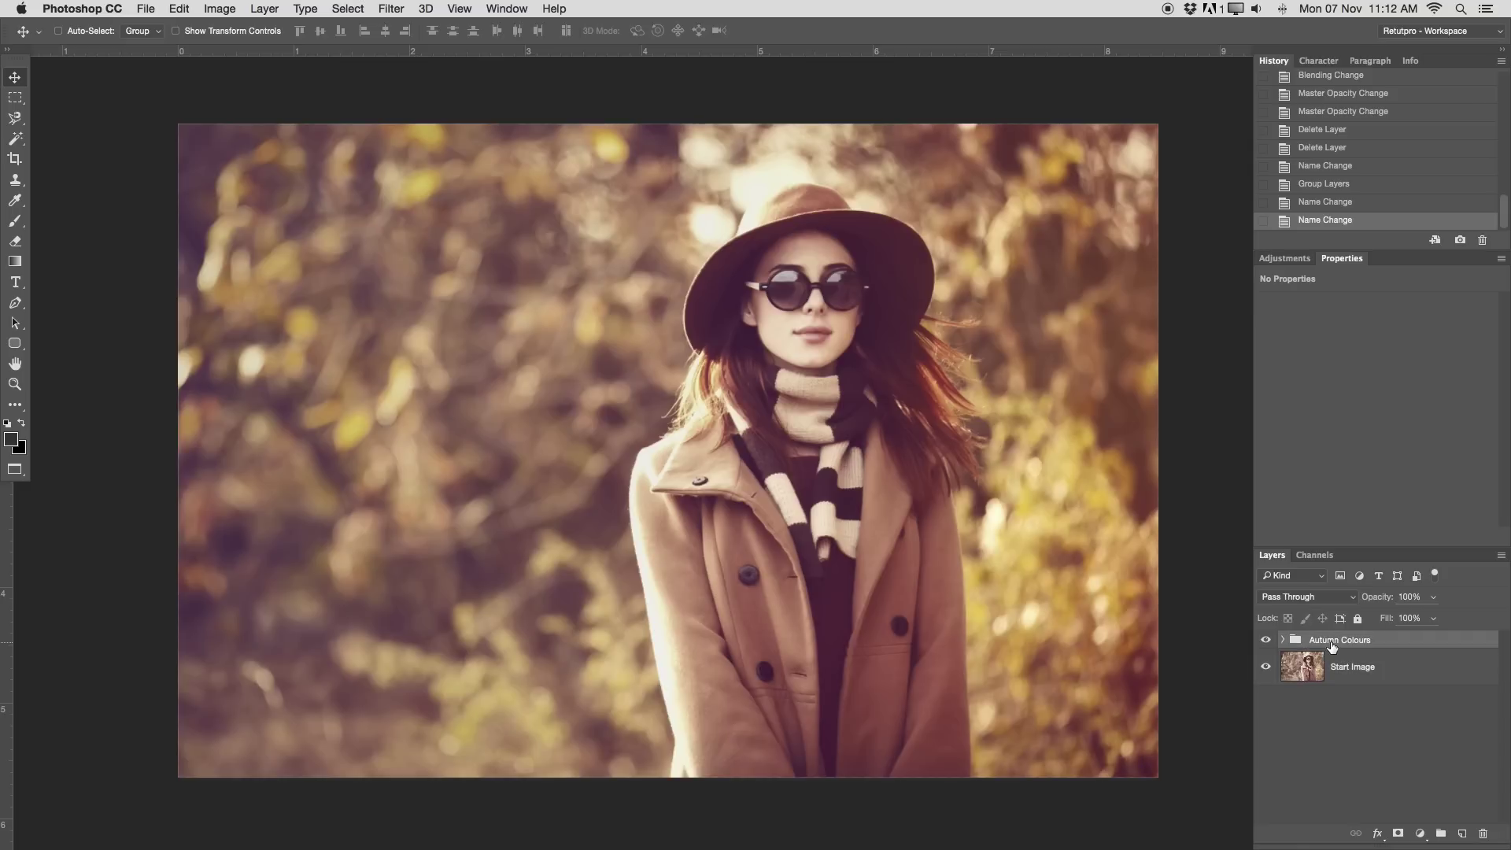
pyautogui.click(1267, 640)
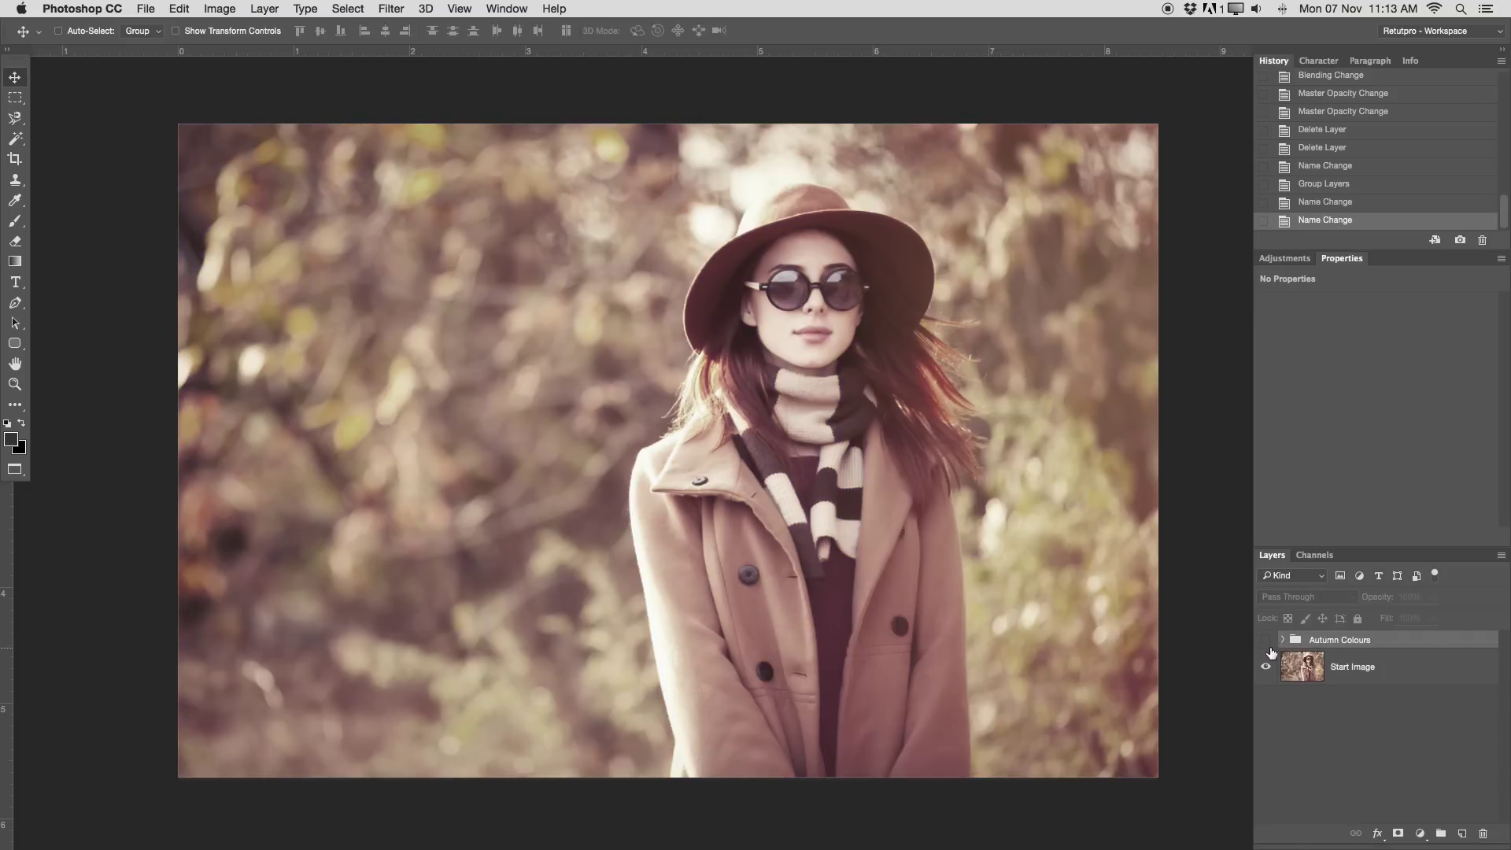
pyautogui.click(1267, 641)
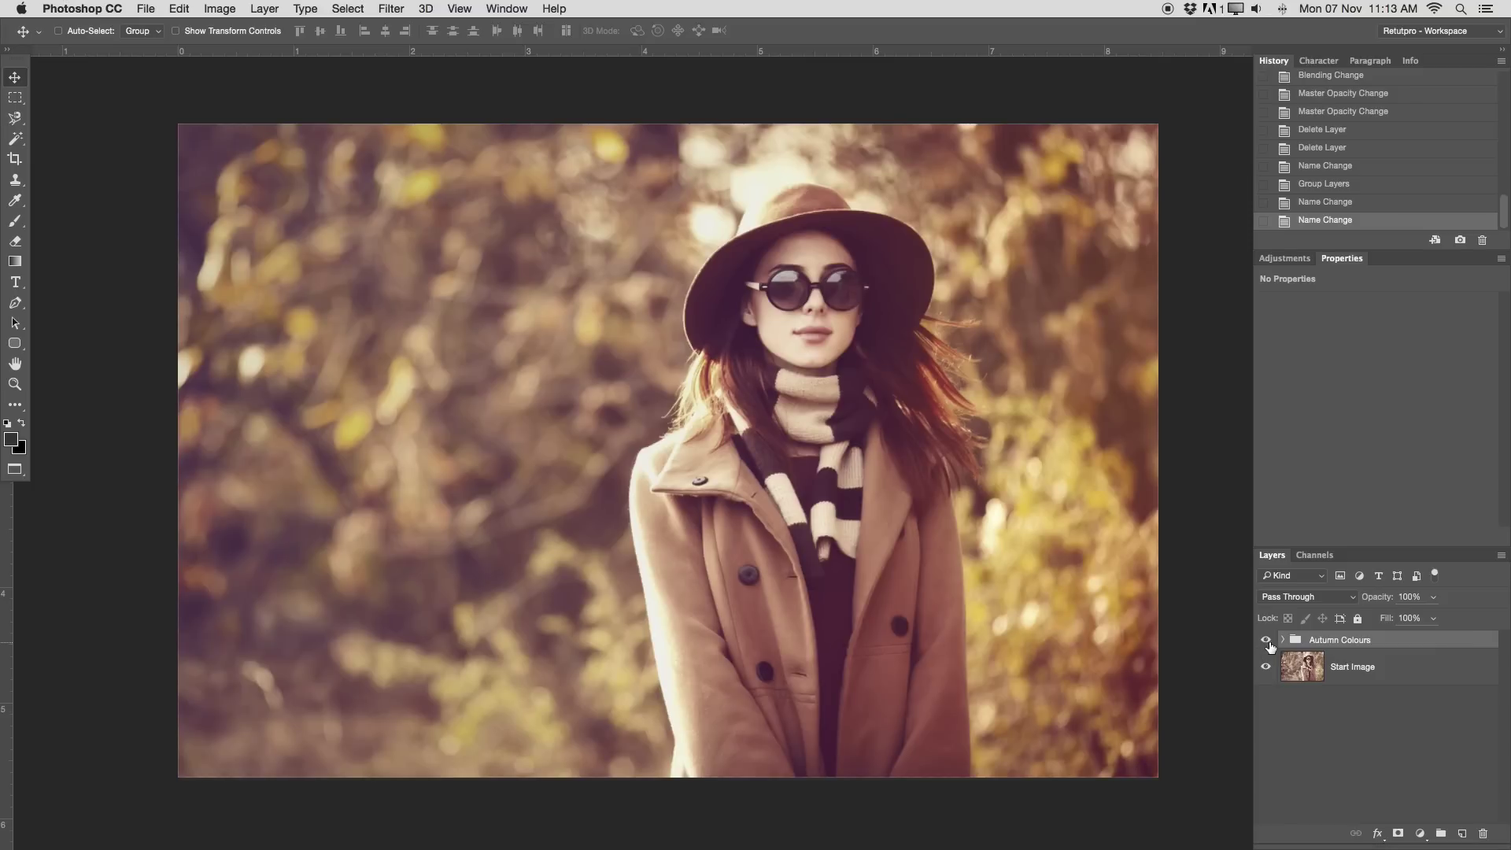
pyautogui.click(1266, 640)
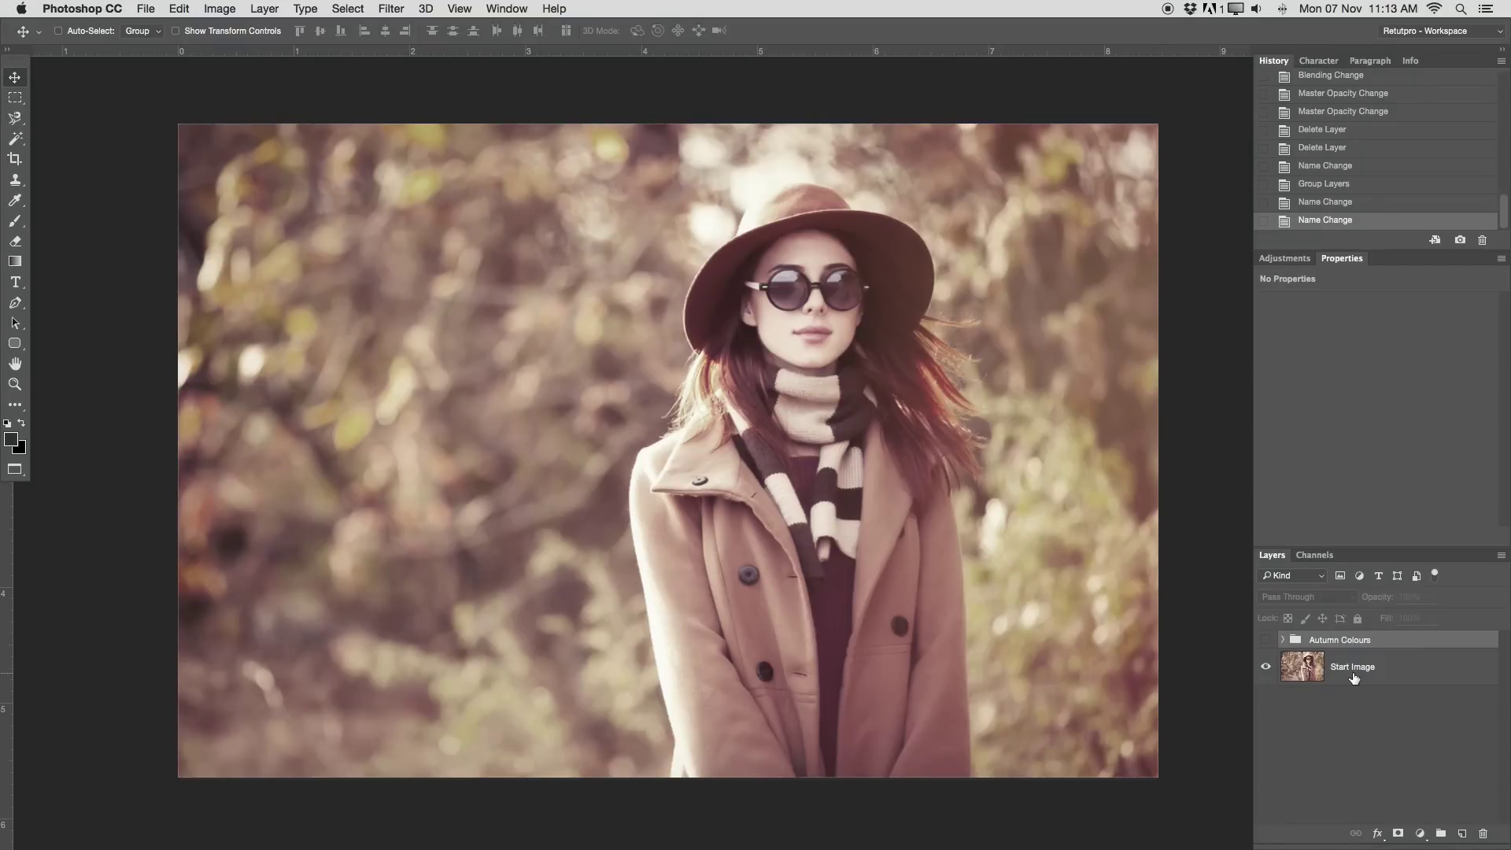
pyautogui.moveTo(1353, 669); pyautogui.dragTo(1355, 635)
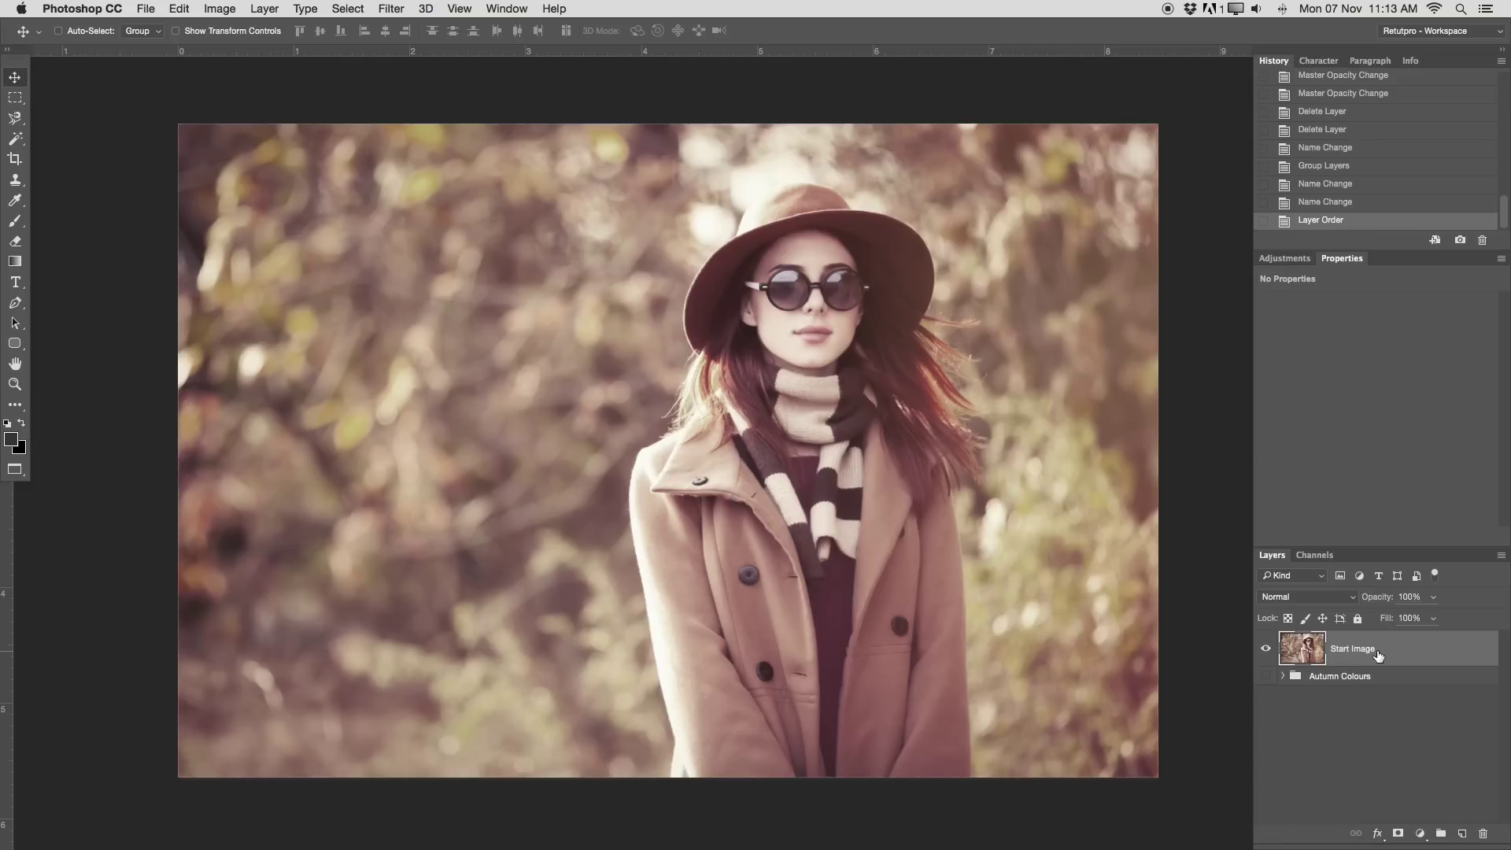
# Step: Add a Hue/Saturation layer on the Reds with hue reset to 0 and saturation +10
pyautogui.click(1277, 260)
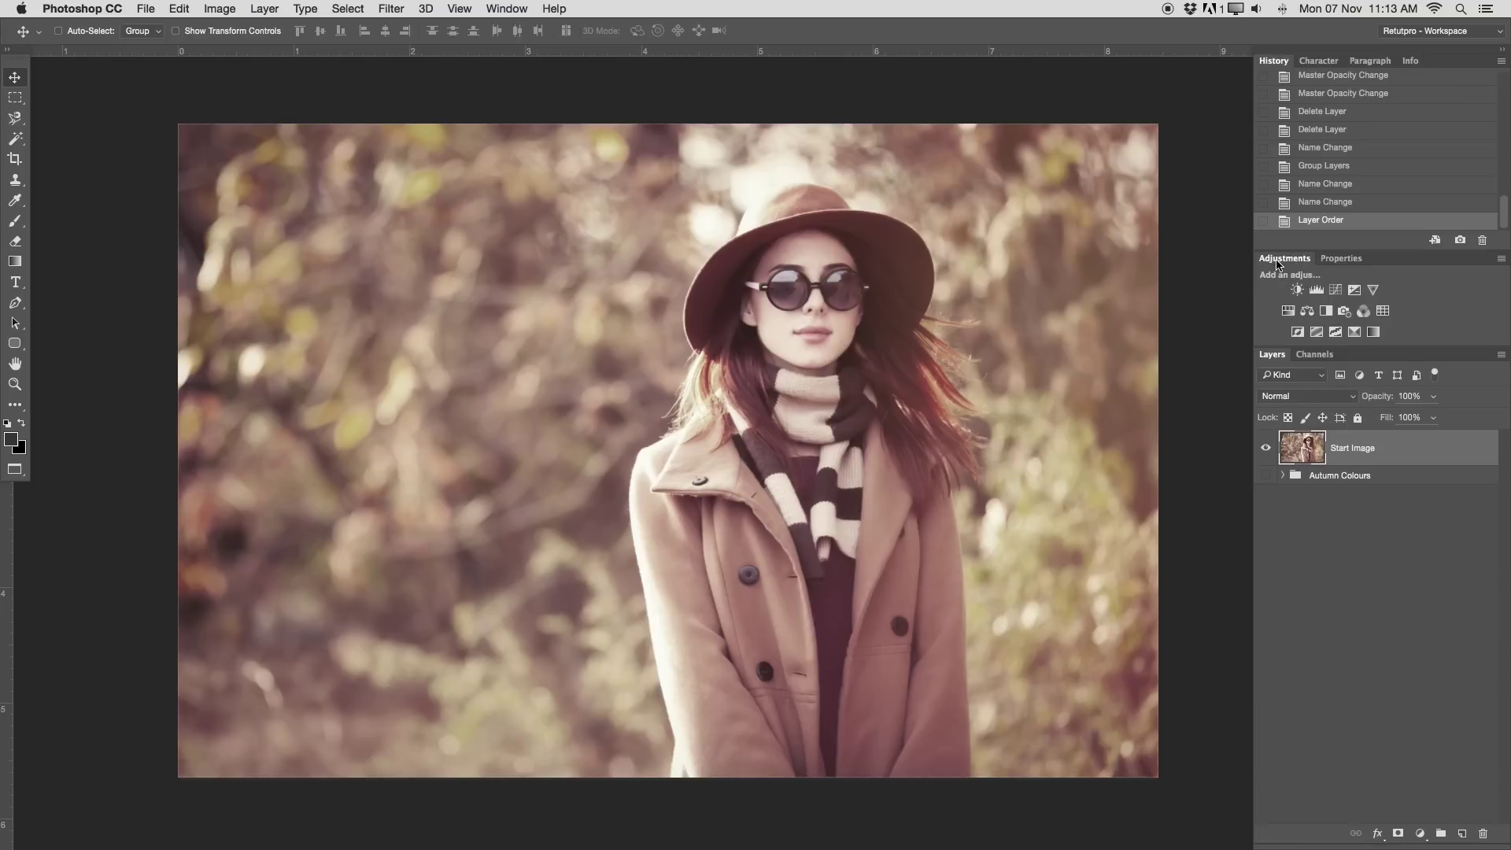
pyautogui.click(1287, 312)
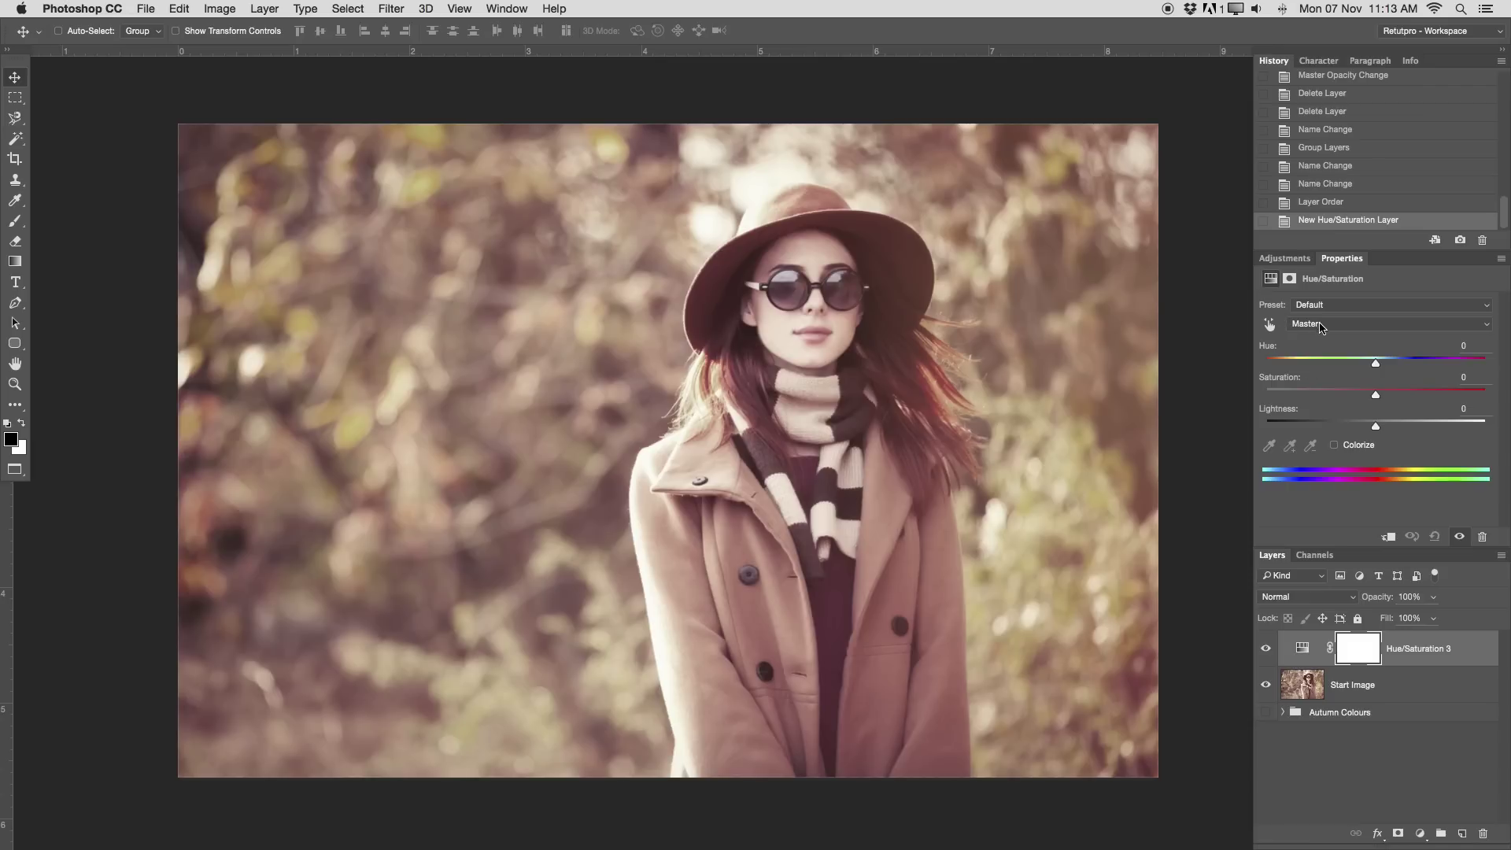
pyautogui.click(1311, 326)
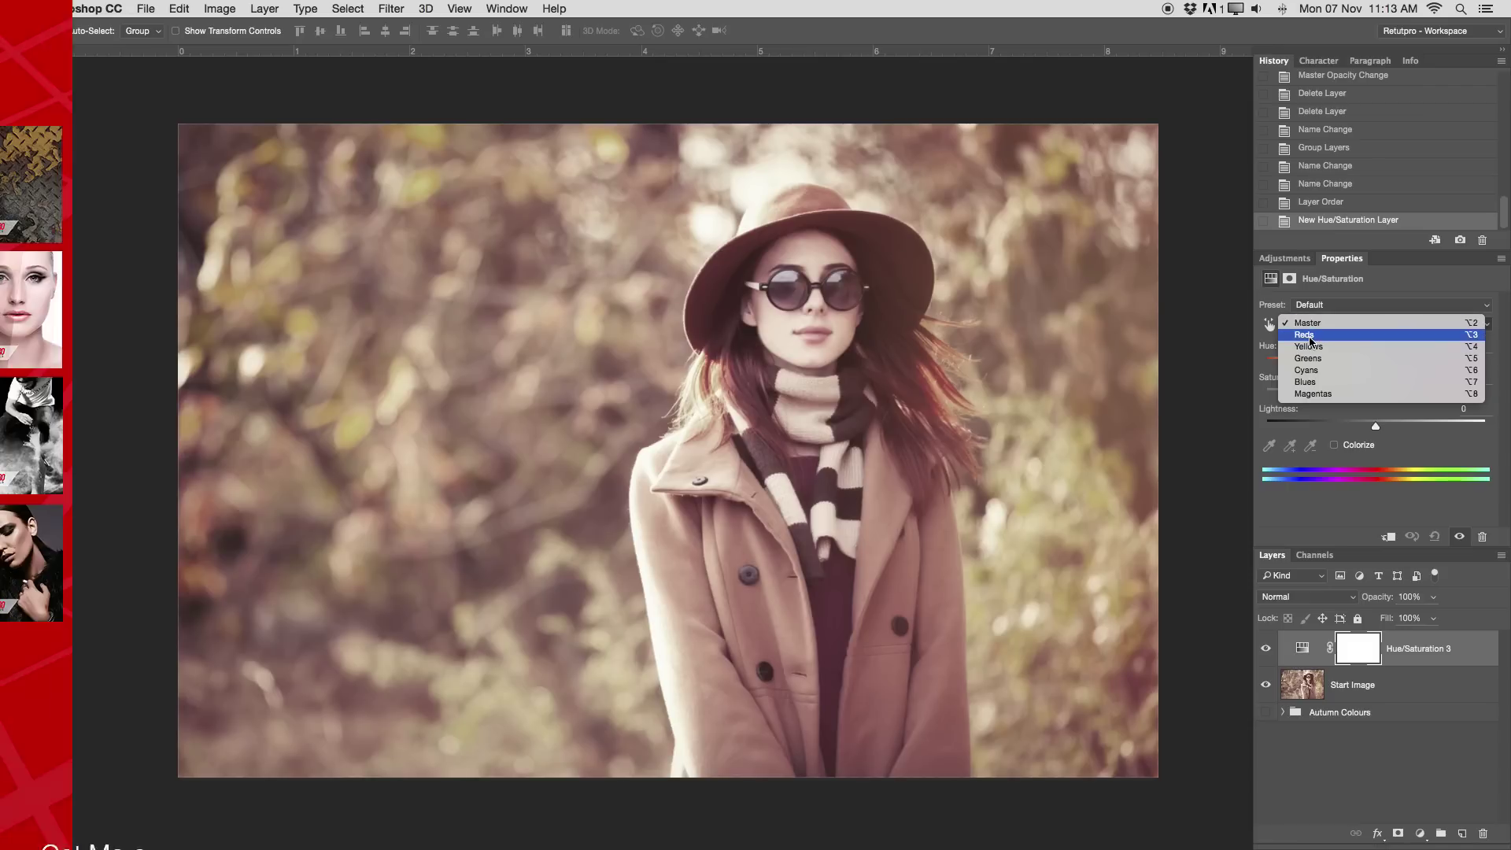
pyautogui.click(1309, 336)
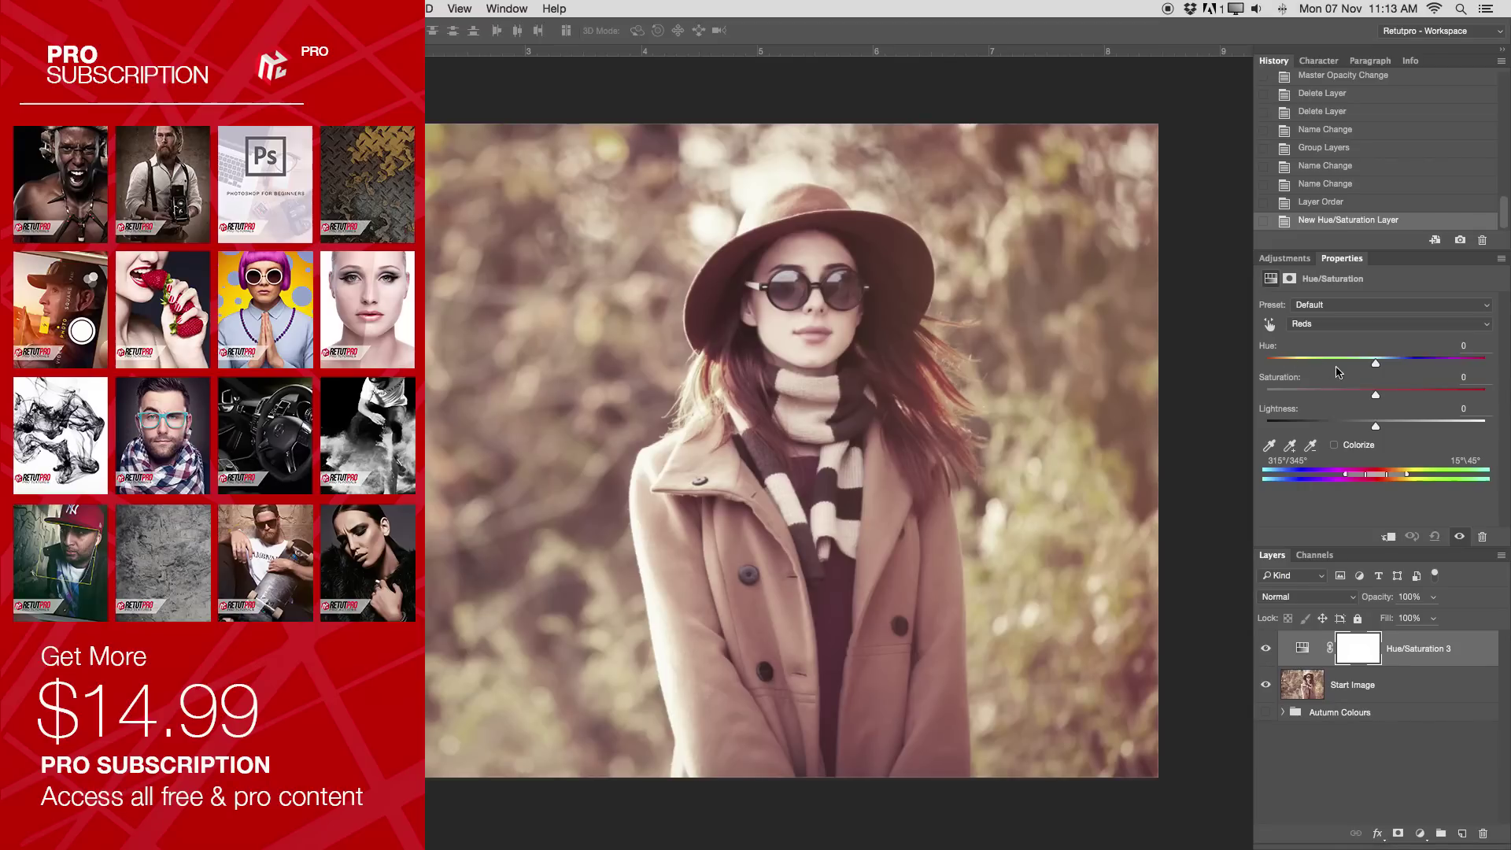
pyautogui.moveTo(1376, 363); pyautogui.dragTo(1379, 364)
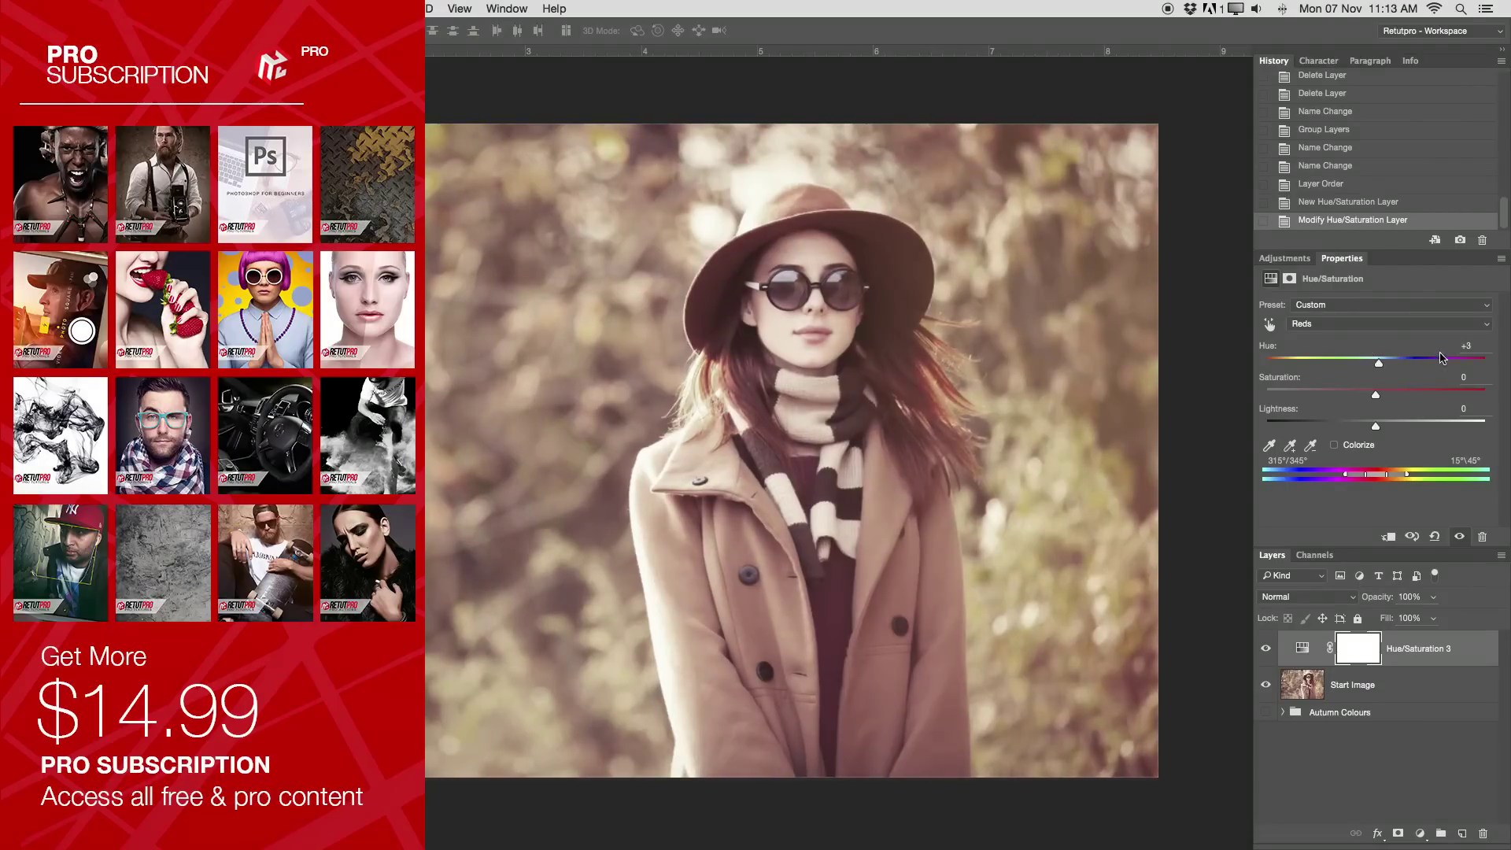
pyautogui.doubleClick(1489, 345)
pyautogui.write('0')
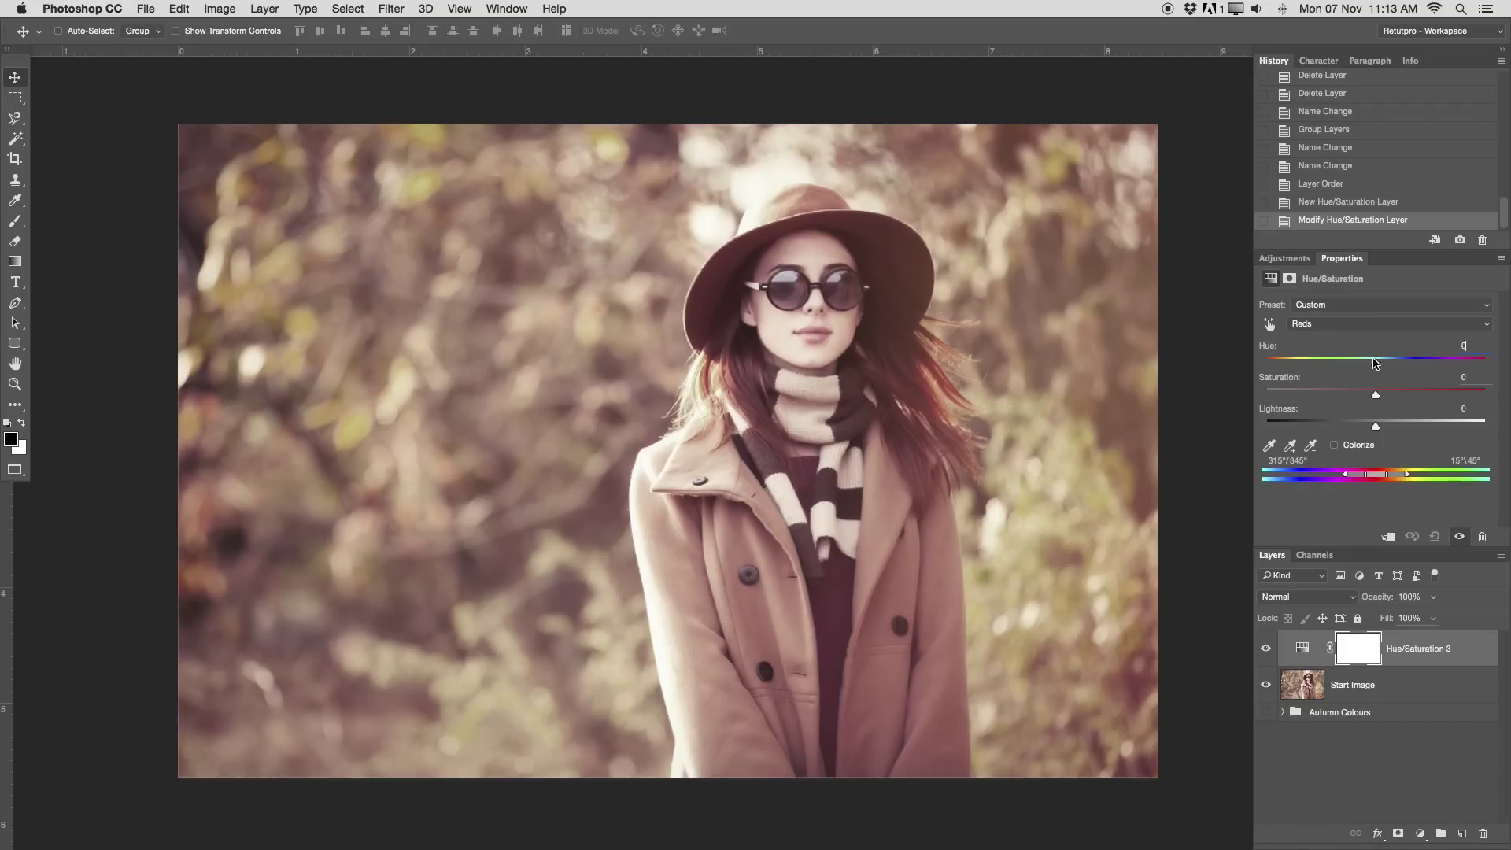
pyautogui.moveTo(1376, 397); pyautogui.dragTo(1387, 399)
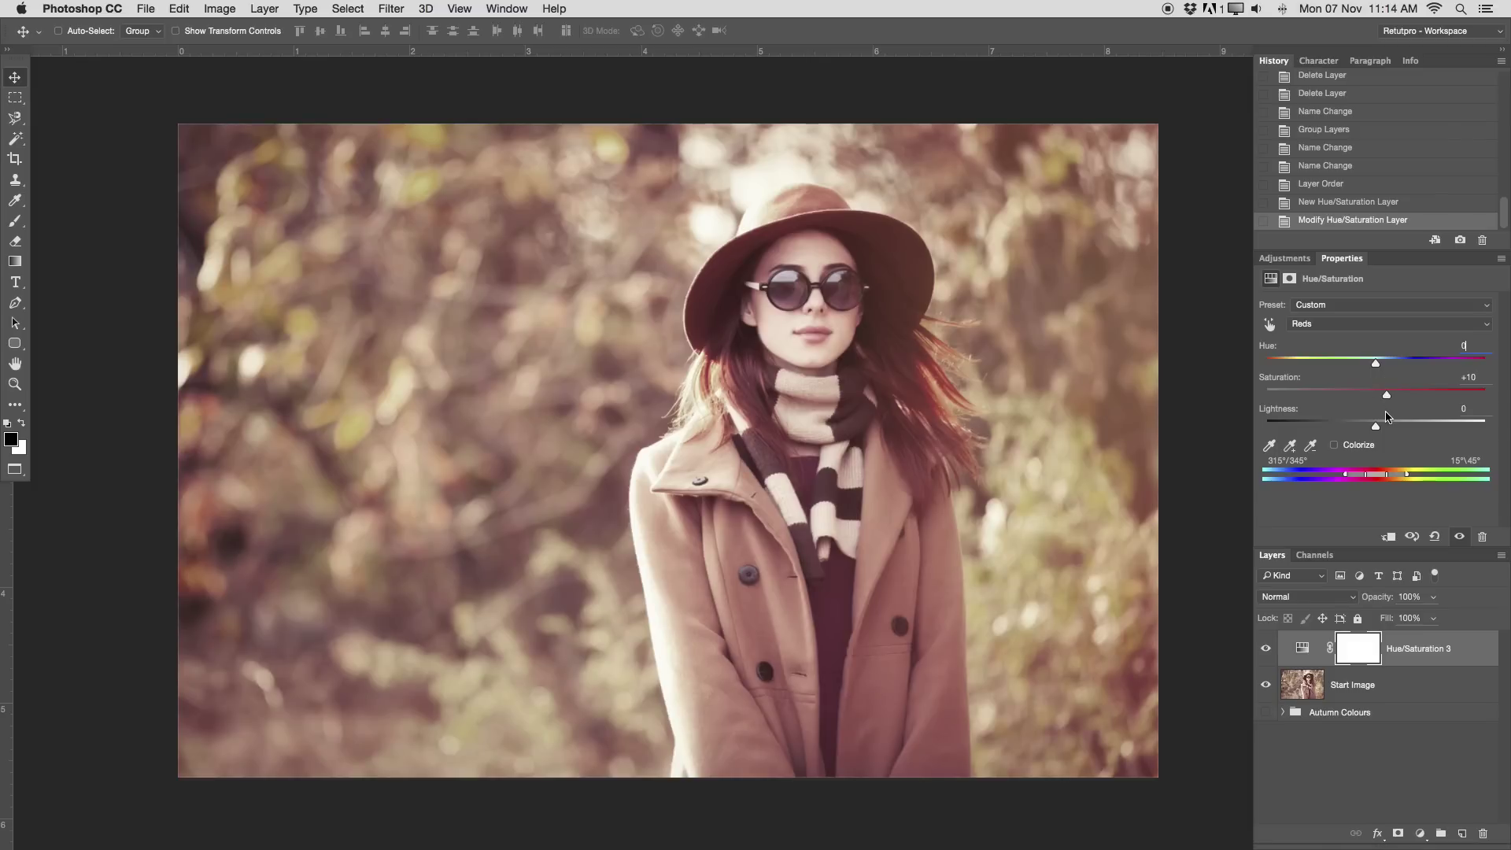
pyautogui.click(1326, 323)
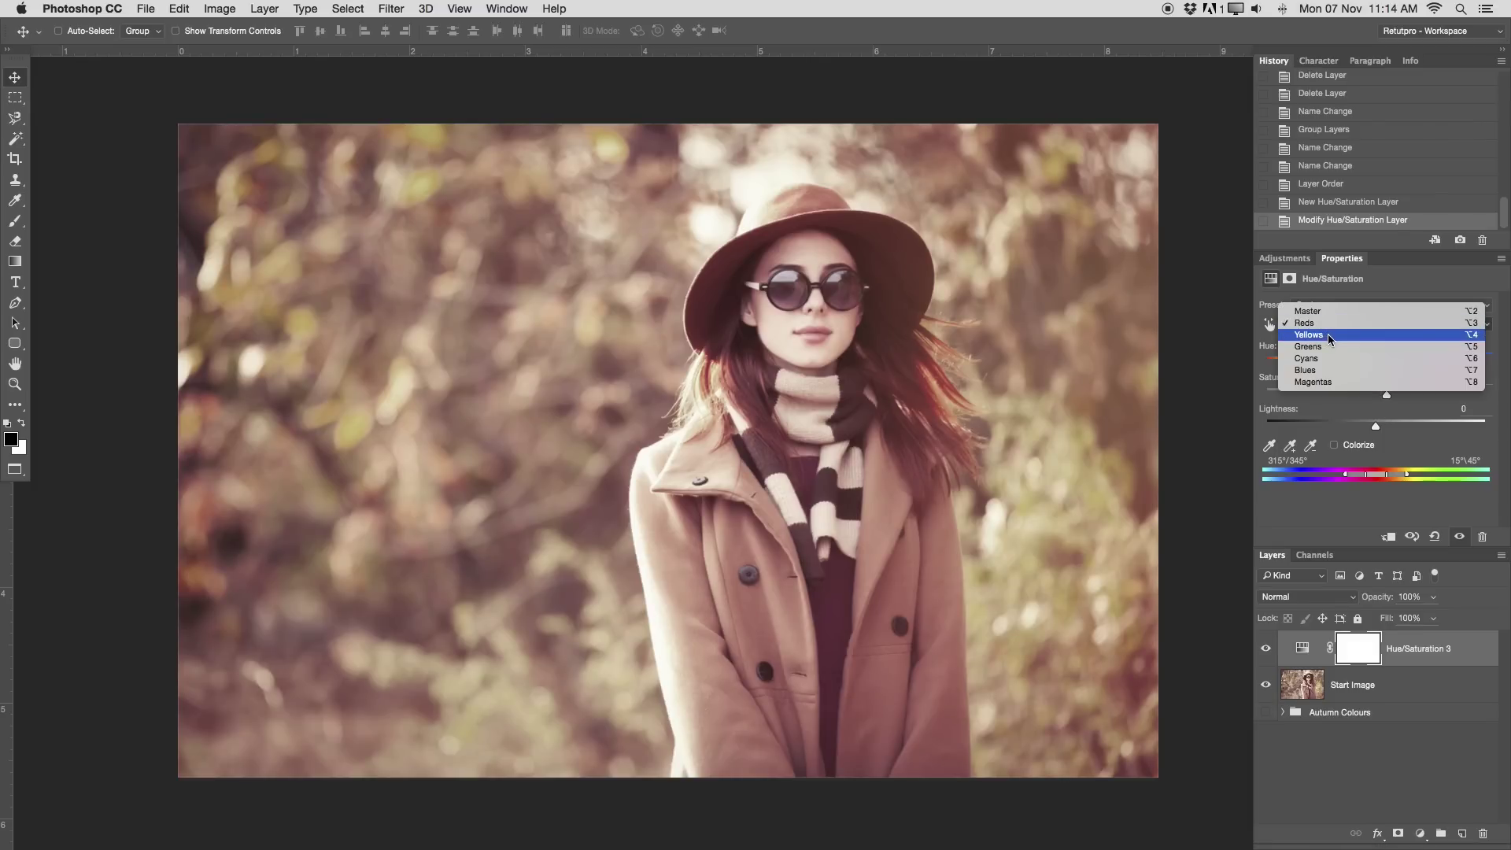
# Step: Raise the Yellows saturation to +42, compare with the layer hidden, then return to Reds
pyautogui.click(1328, 334)
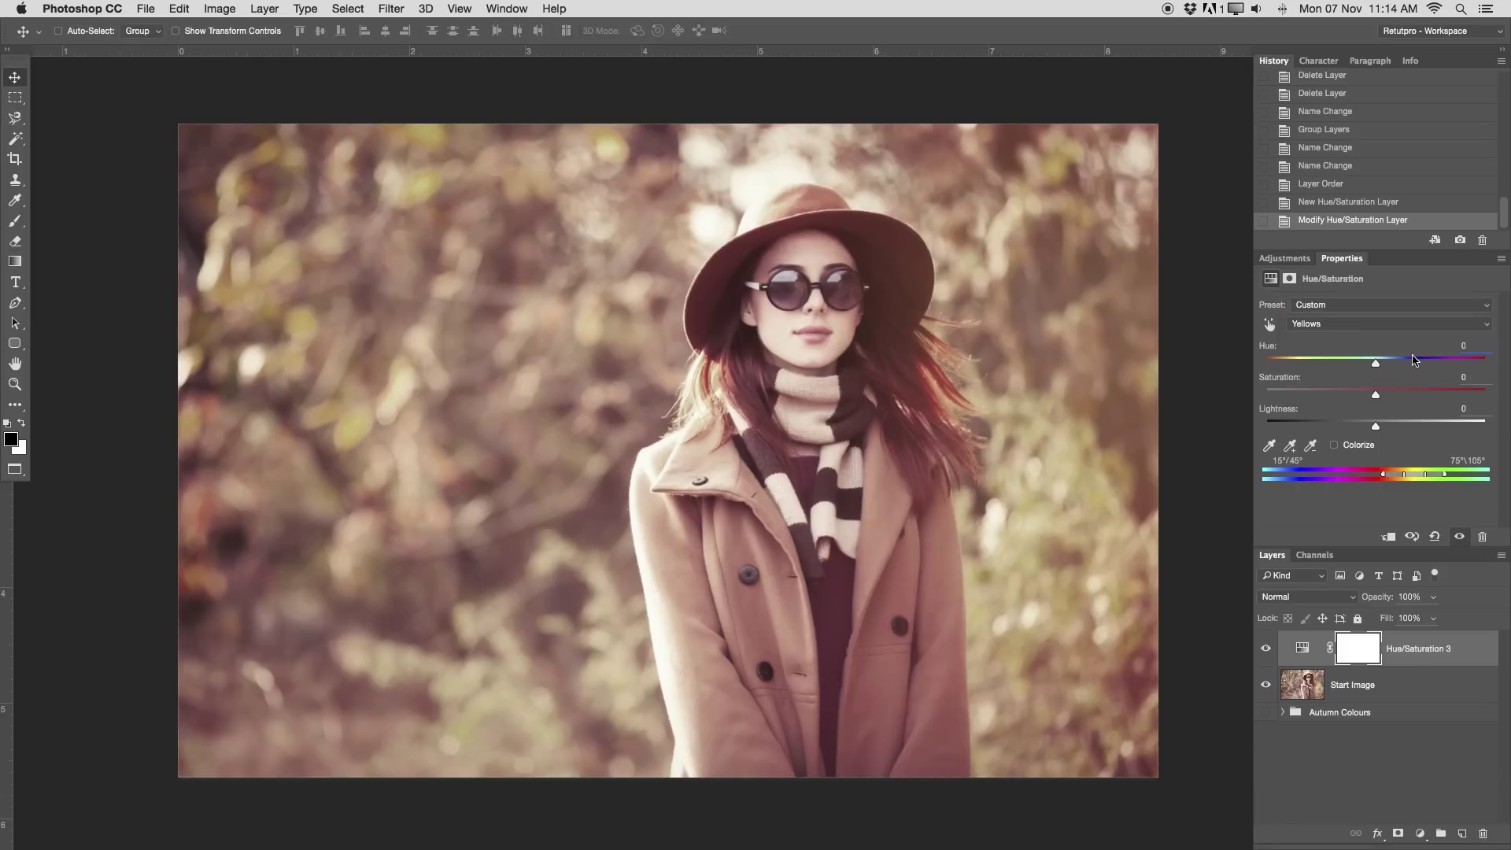
pyautogui.moveTo(1378, 396); pyautogui.dragTo(1423, 403)
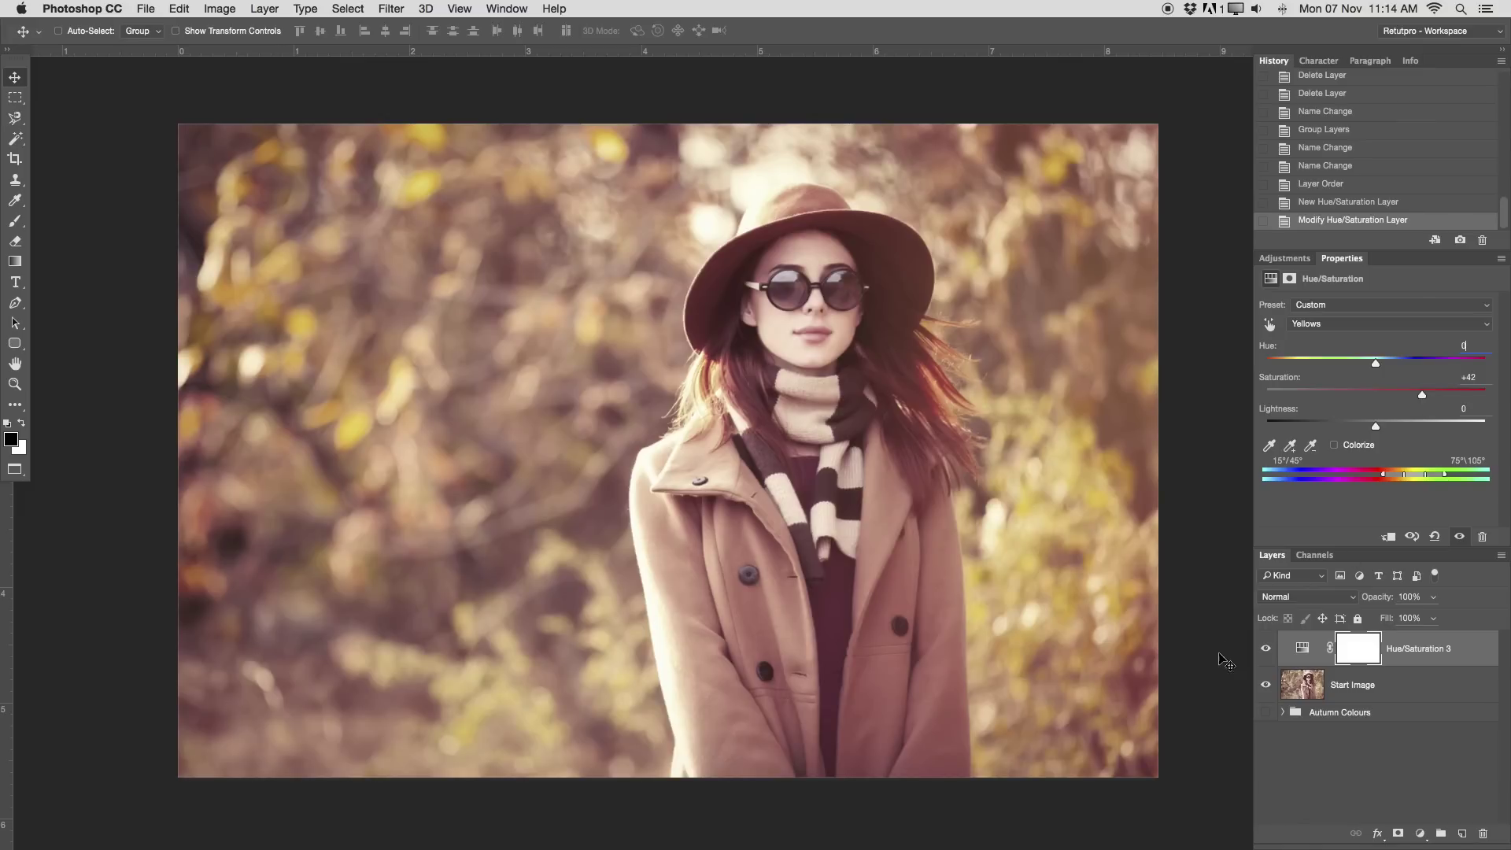
pyautogui.click(1267, 652)
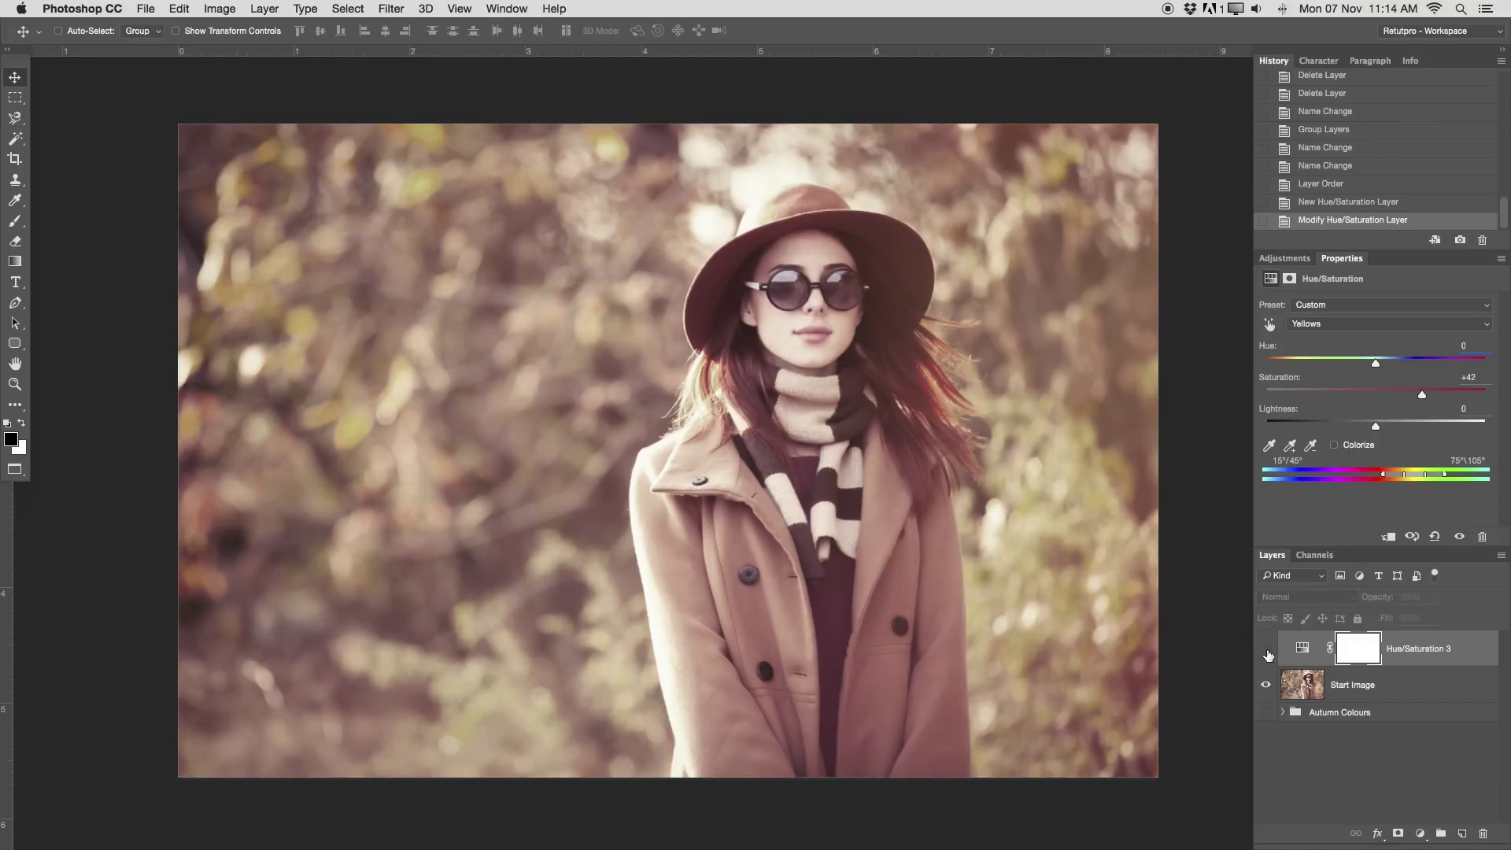
pyautogui.click(1266, 652)
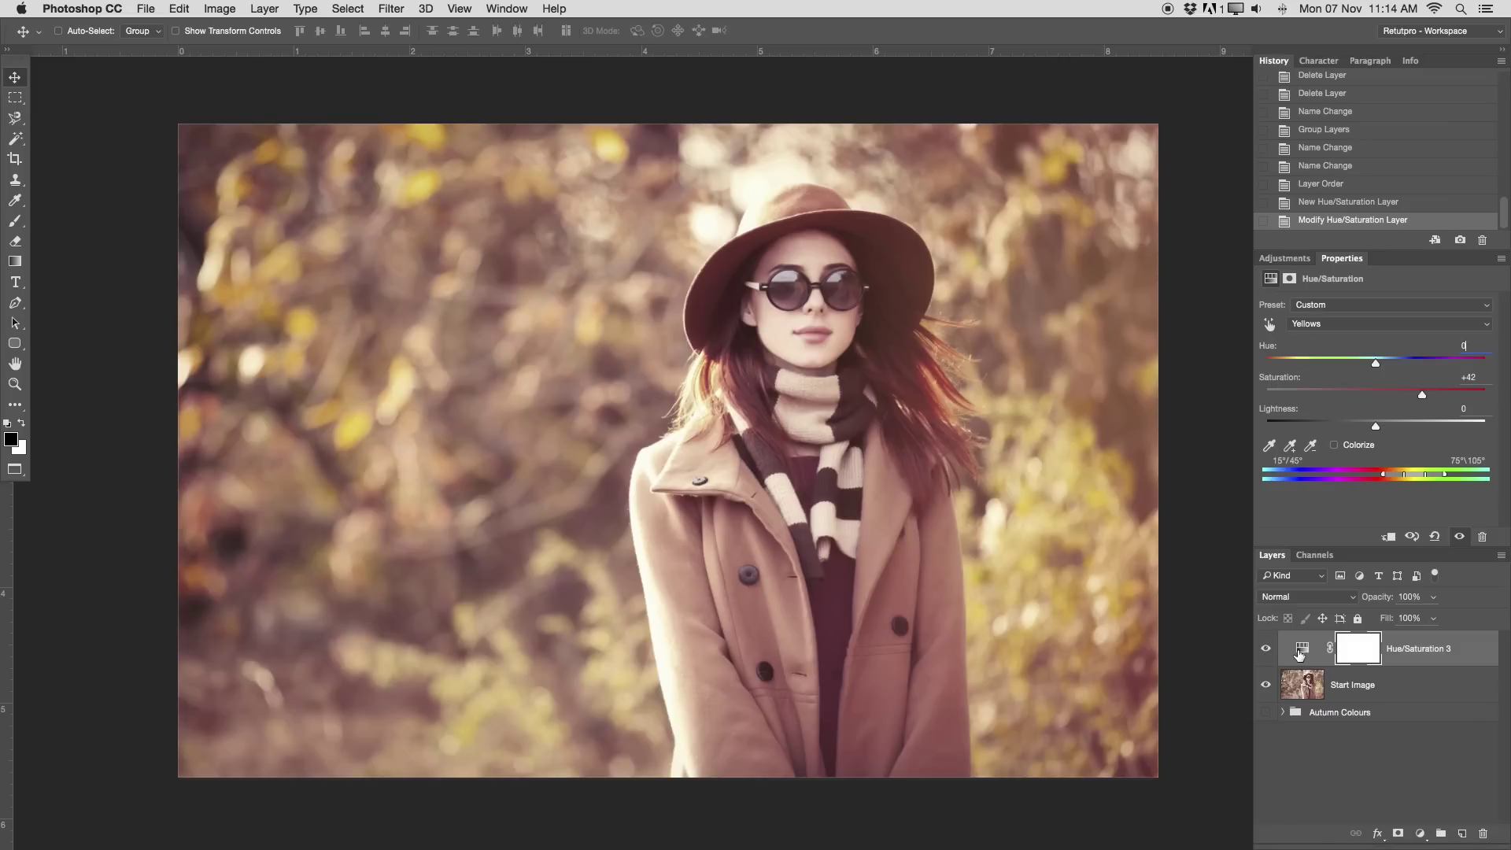
pyautogui.click(1347, 325)
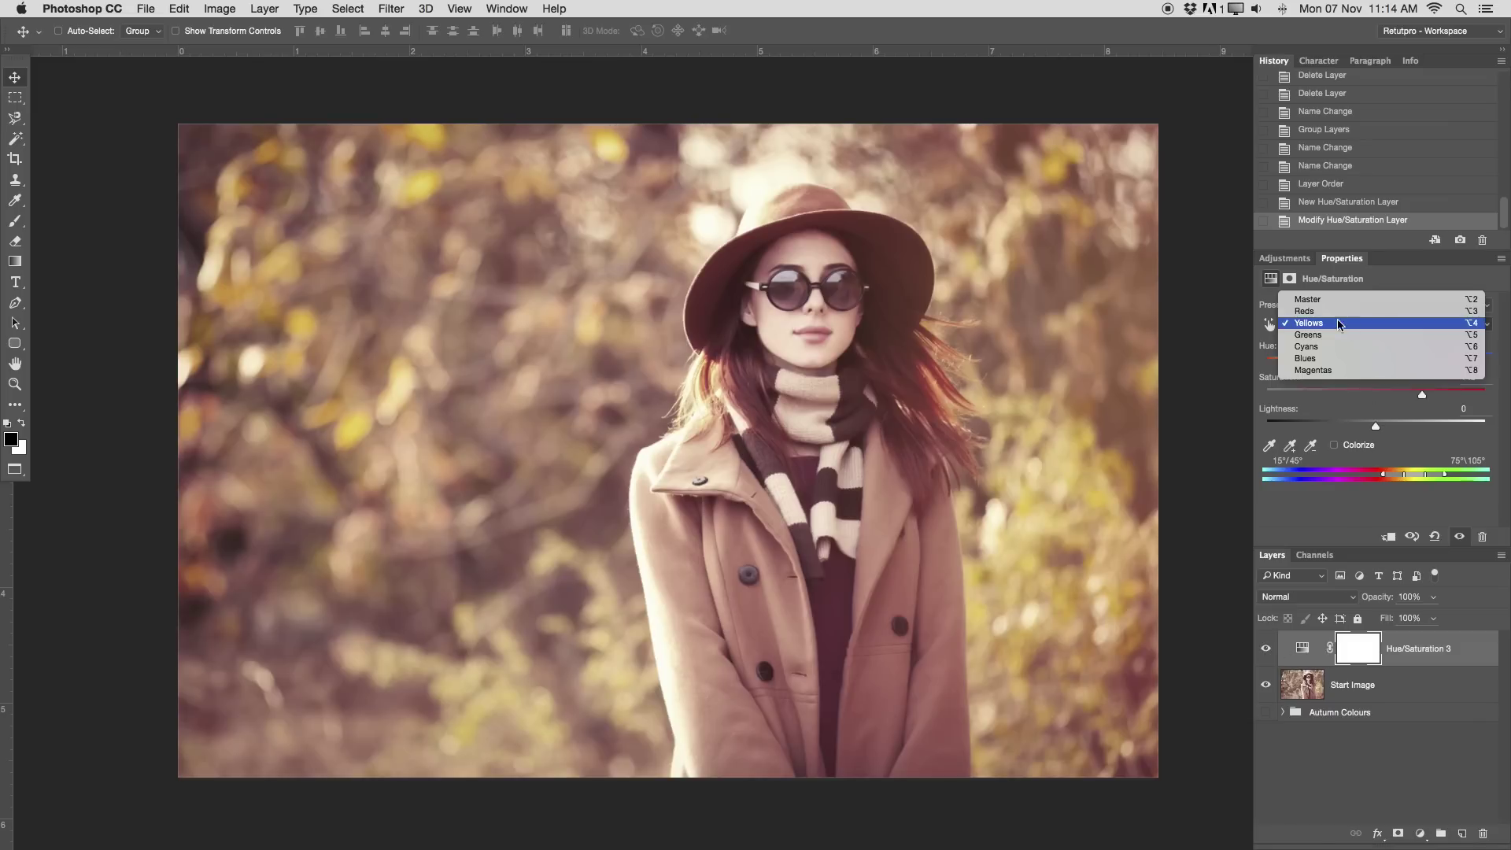
pyautogui.click(1333, 311)
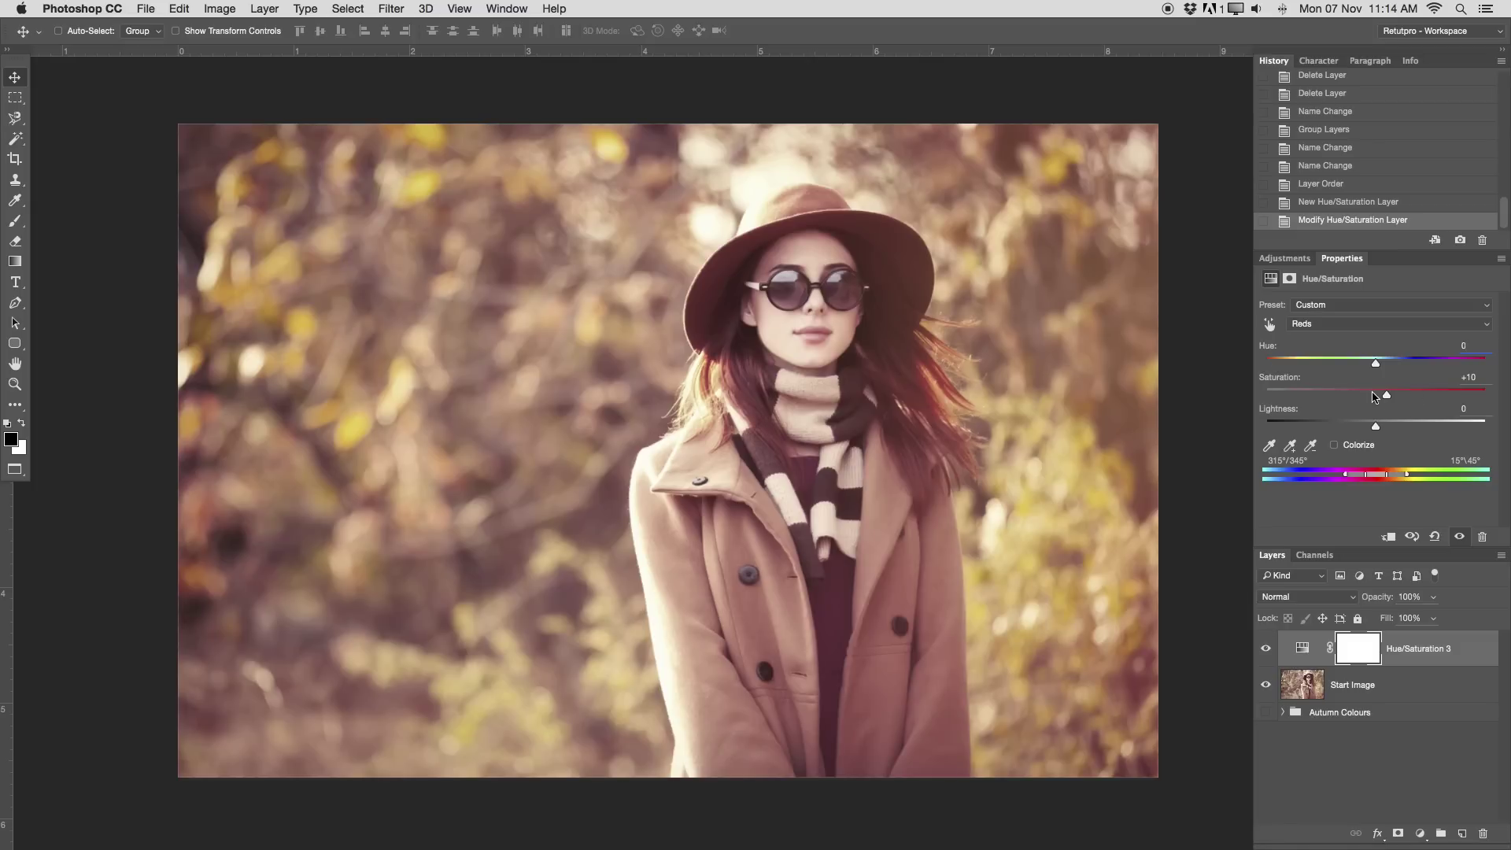
pyautogui.click(1466, 651)
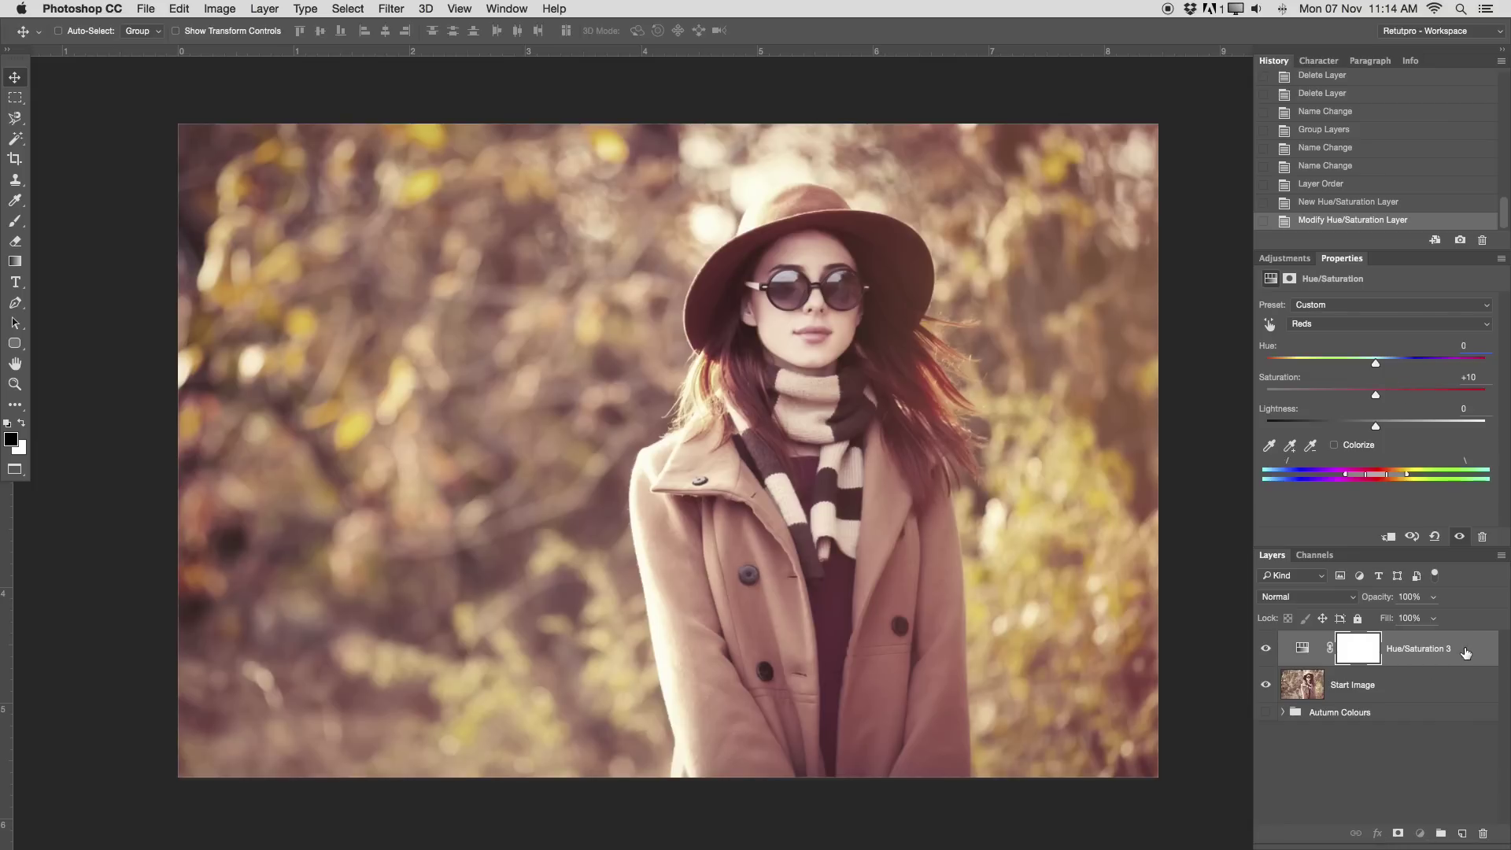
# Step: Add a Curves layer with the shadows pulled down and highlights raised for more contrast
pyautogui.click(1285, 259)
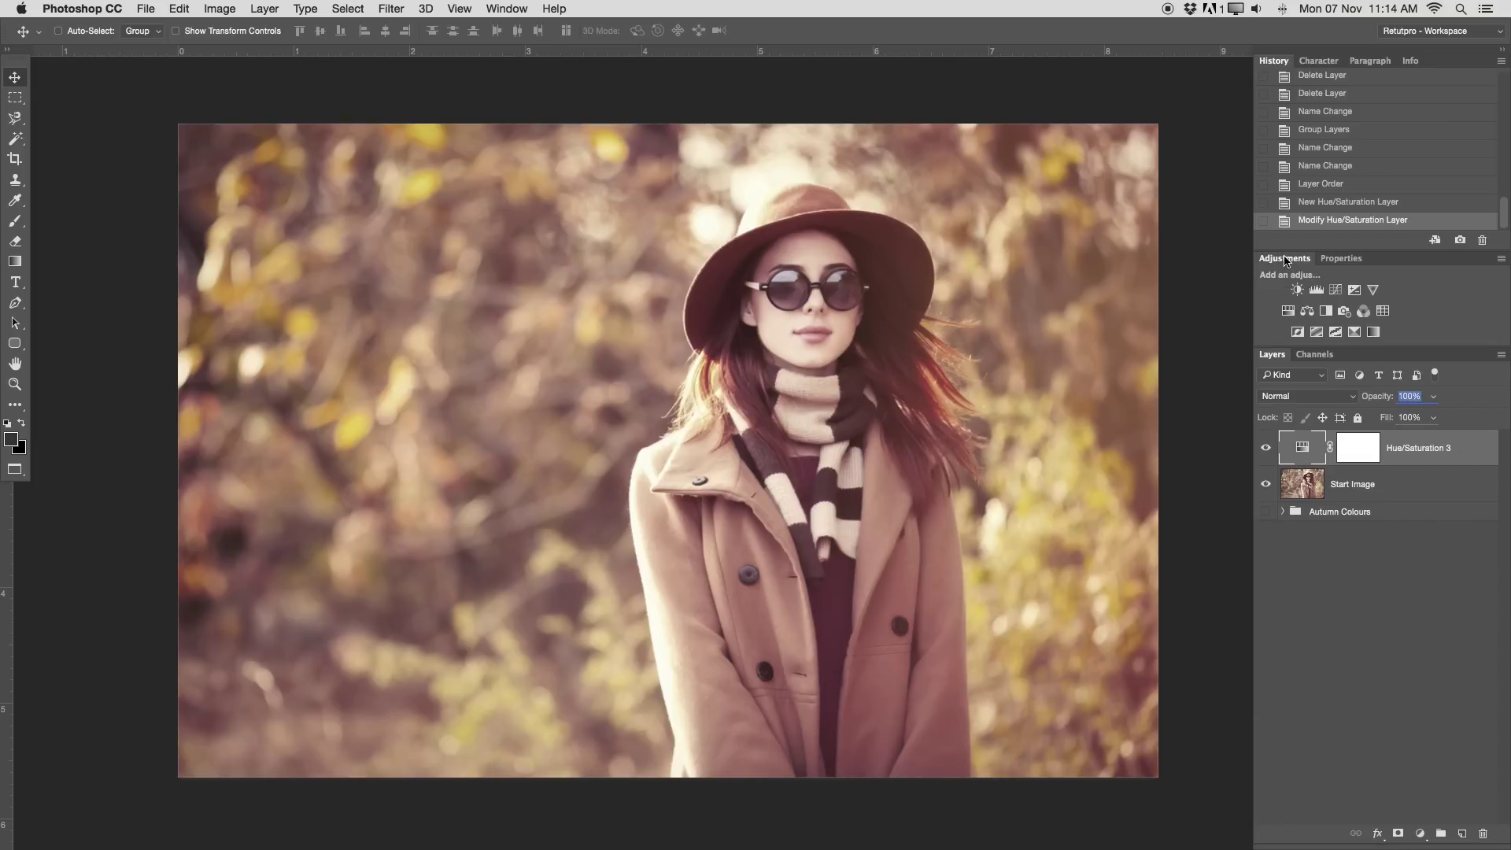
pyautogui.click(1336, 290)
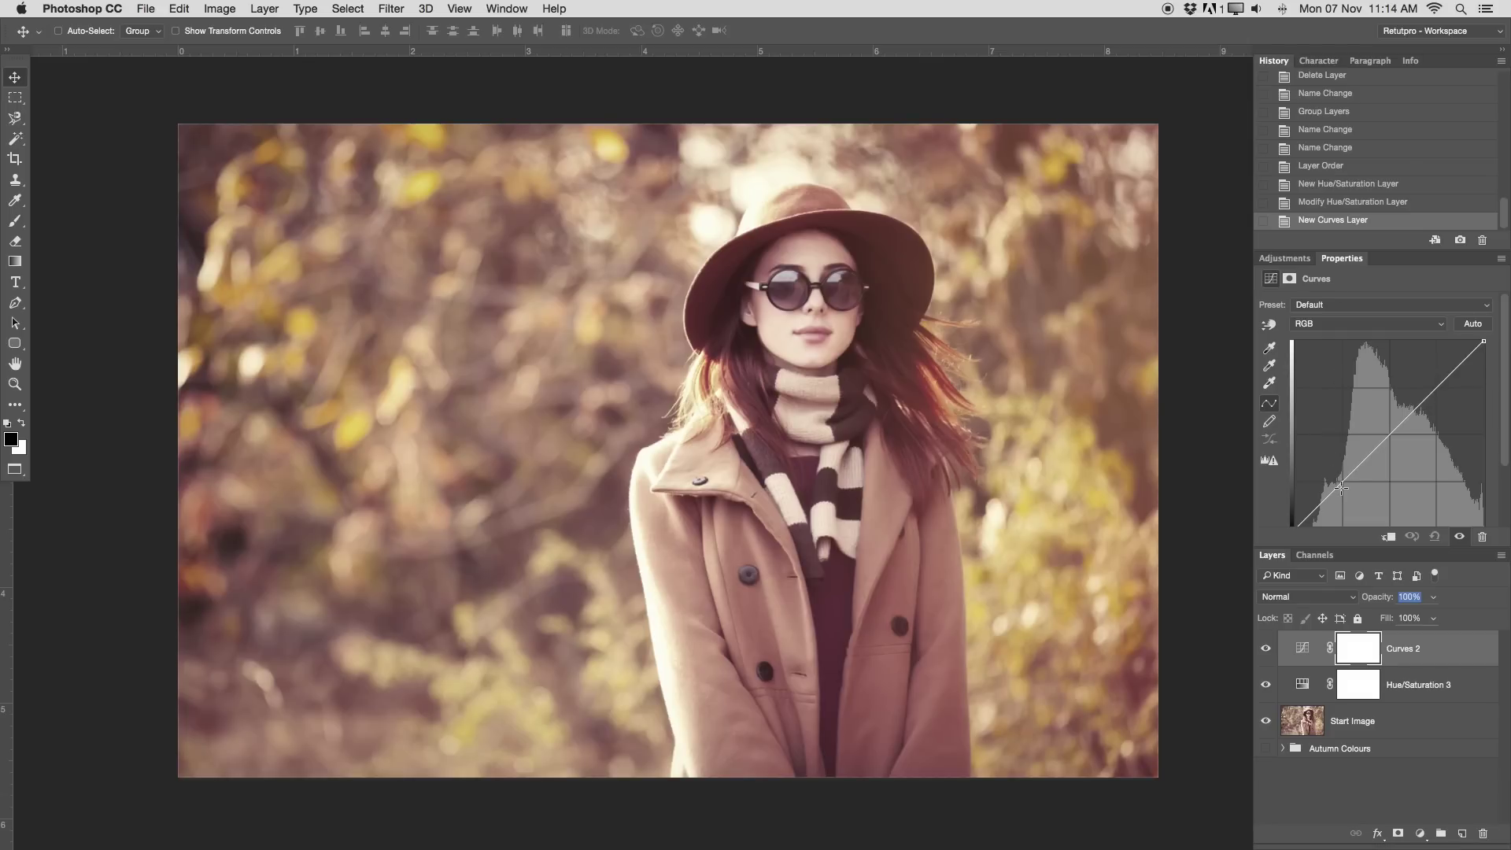
pyautogui.moveTo(1340, 486); pyautogui.dragTo(1341, 495)
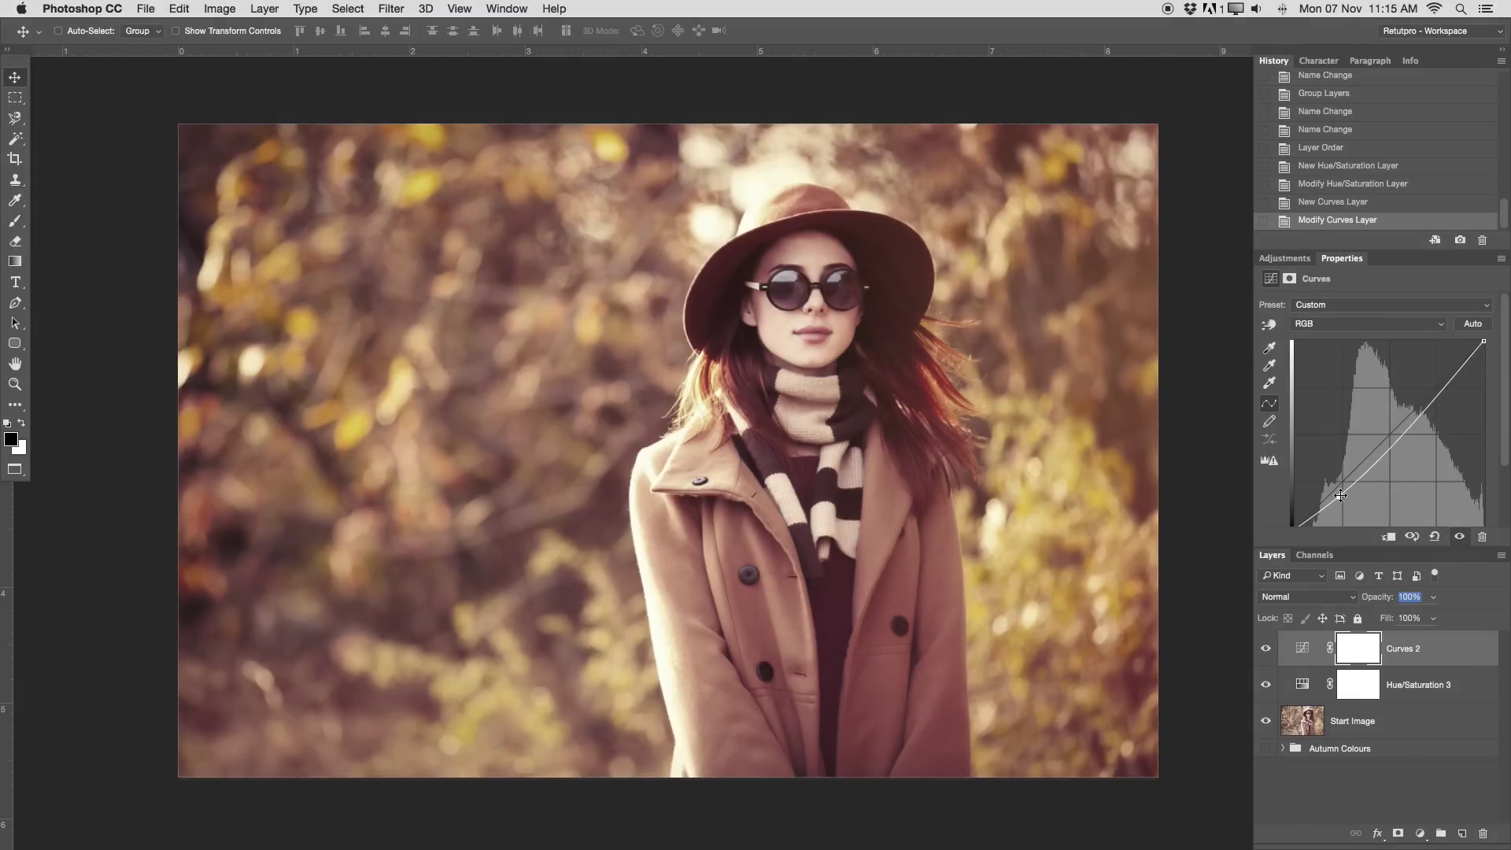
pyautogui.moveTo(1434, 399); pyautogui.dragTo(1434, 403)
# Step: Lift the Curves 2 black point for matte shadows and compare with it hidden
pyautogui.moveTo(1342, 548); pyautogui.dragTo(1342, 562)
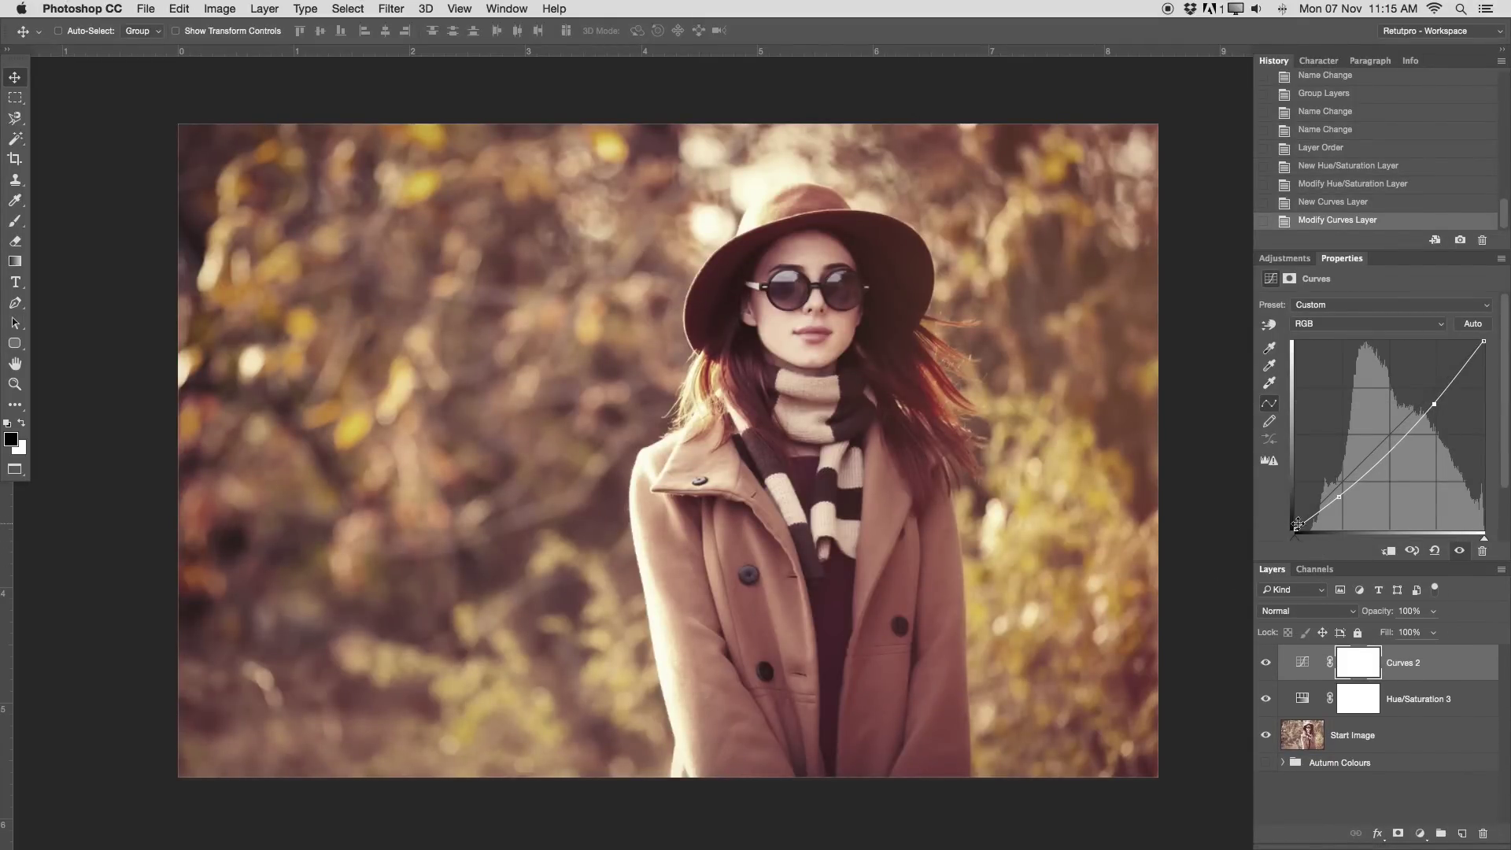
pyautogui.moveTo(1295, 528); pyautogui.dragTo(1295, 525)
pyautogui.moveTo(1298, 528); pyautogui.dragTo(1270, 512)
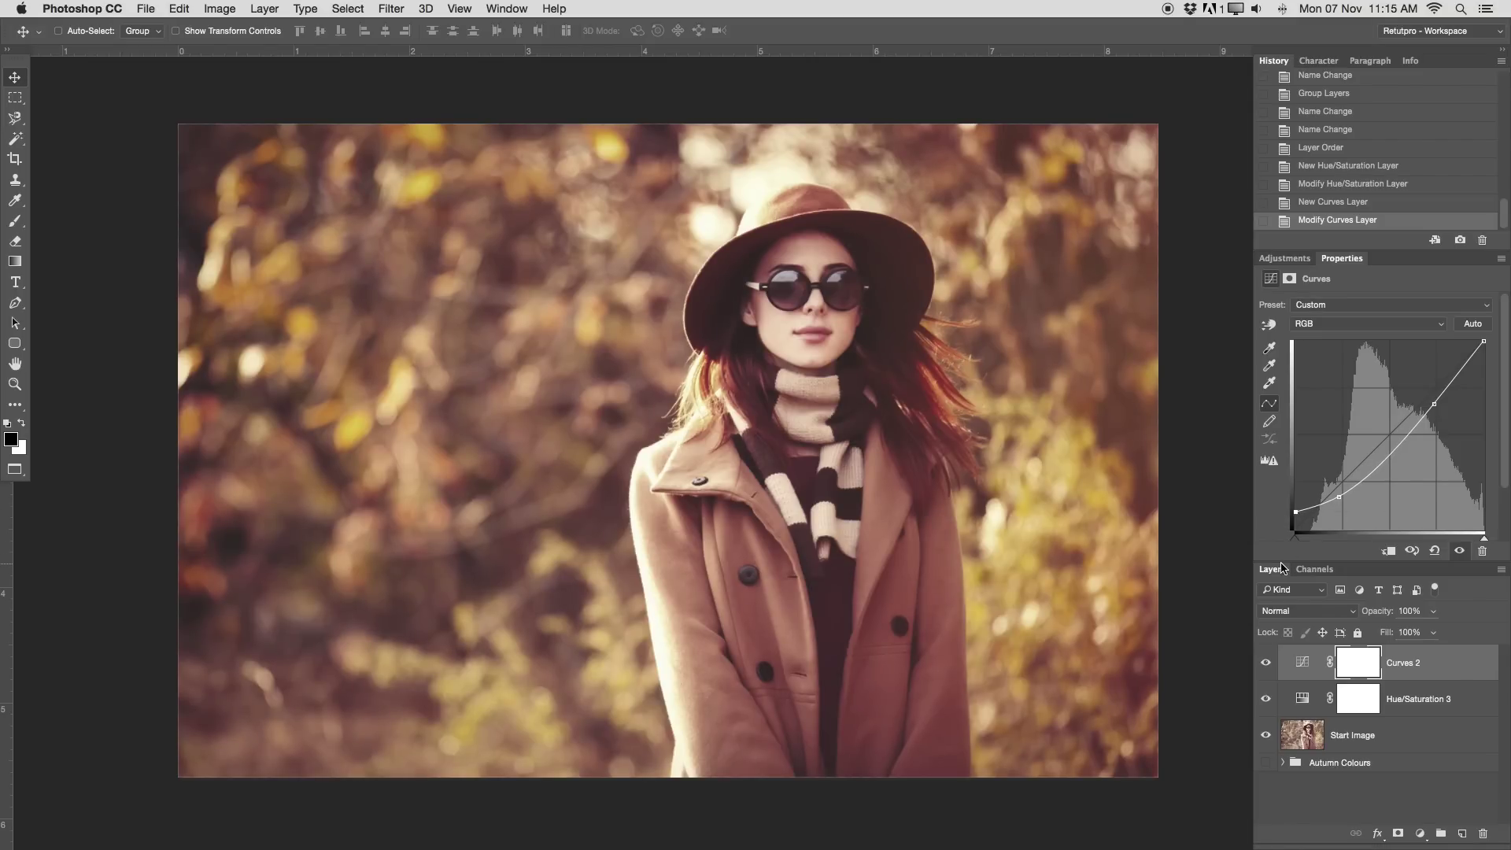
pyautogui.click(1267, 671)
pyautogui.click(1267, 674)
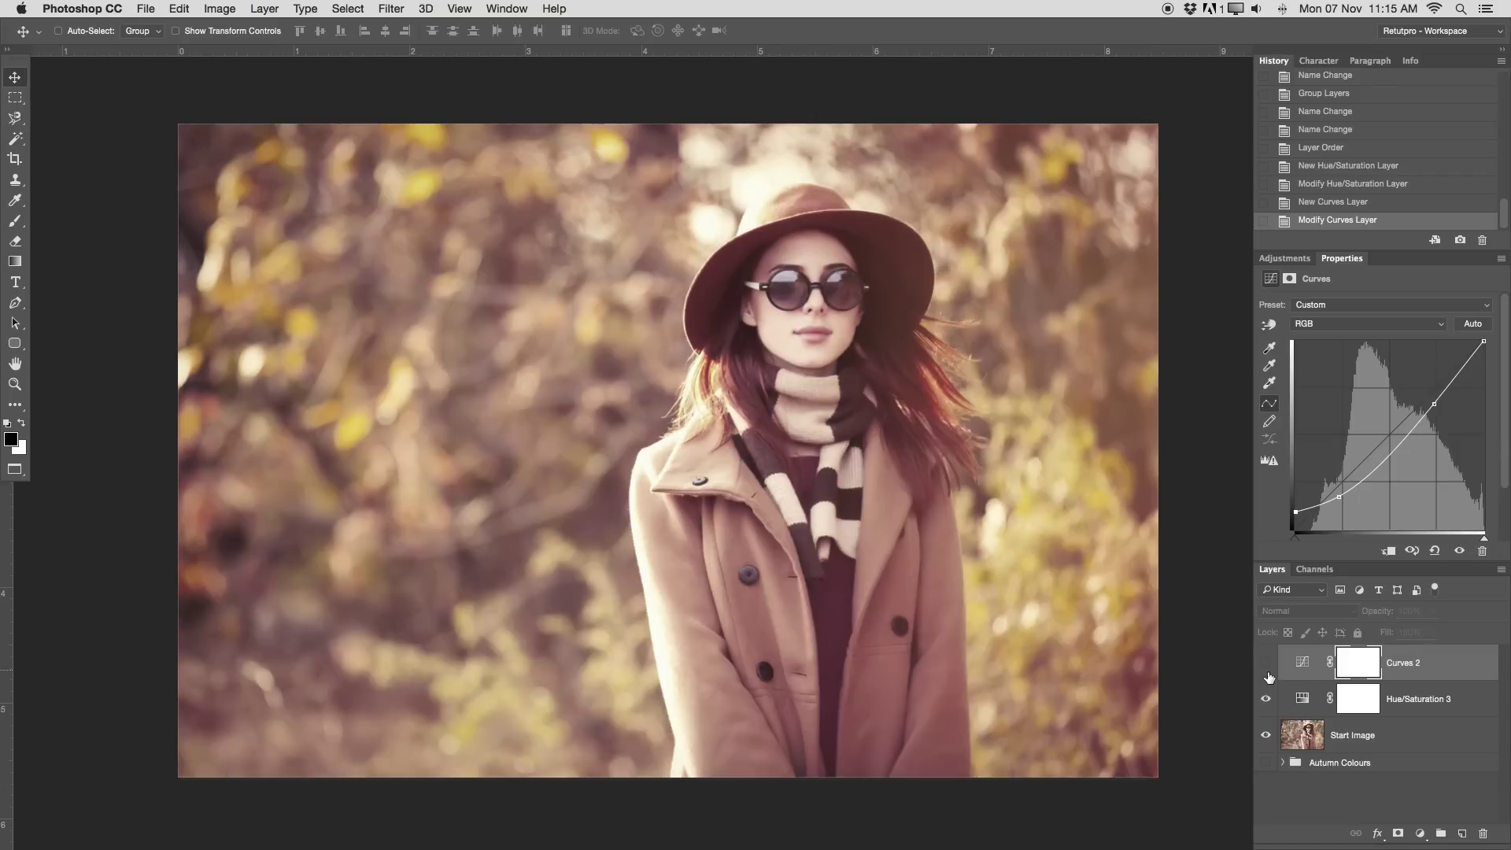
pyautogui.click(1268, 701)
pyautogui.click(1267, 665)
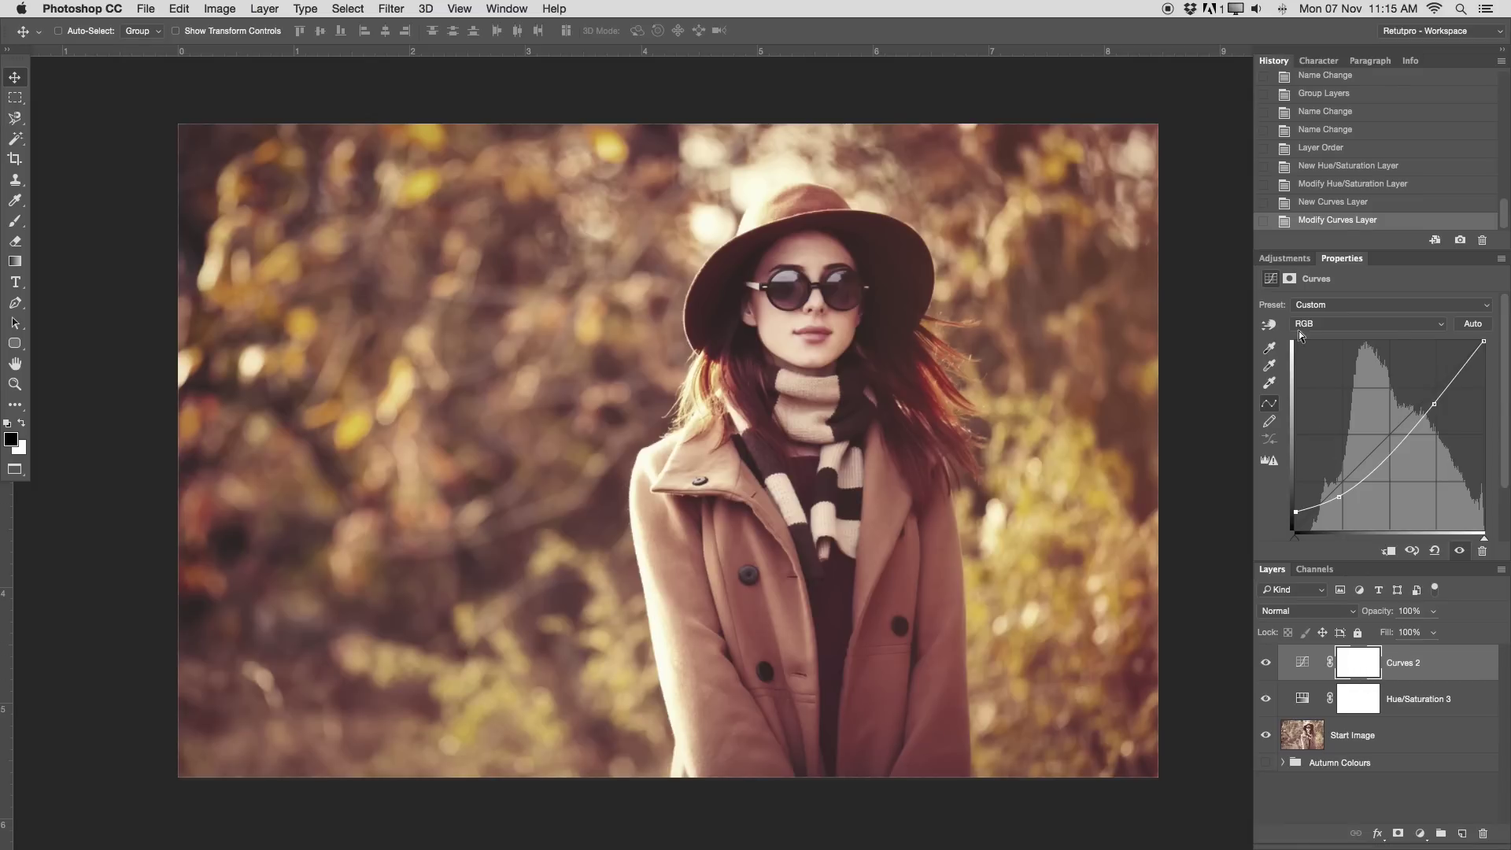
# Step: Add a Selective Color layer on the Blacks with cyan reduced to -11
pyautogui.click(1298, 262)
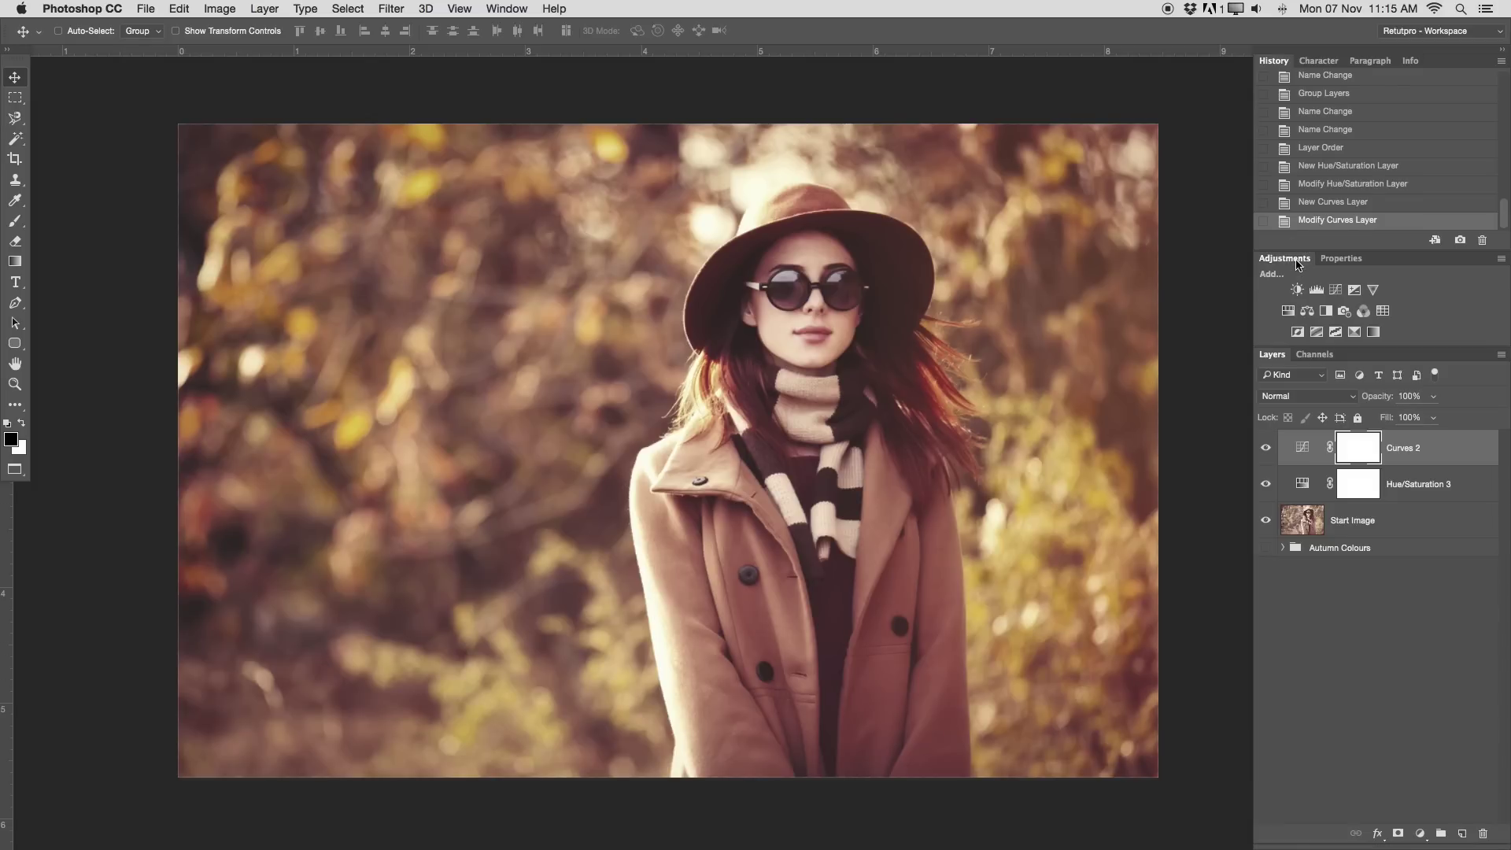
pyautogui.click(1354, 332)
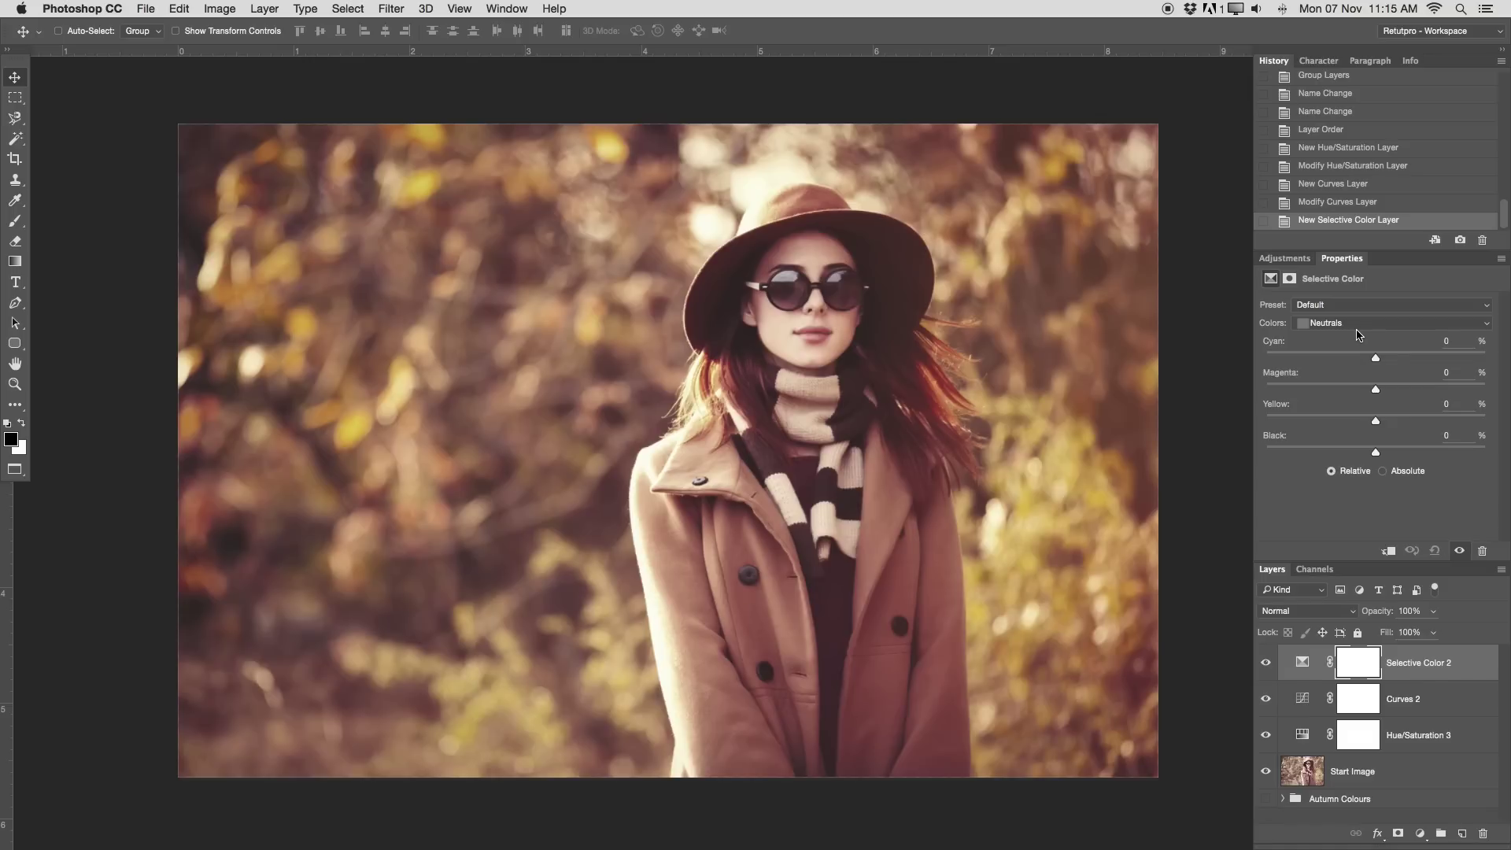
pyautogui.click(1341, 326)
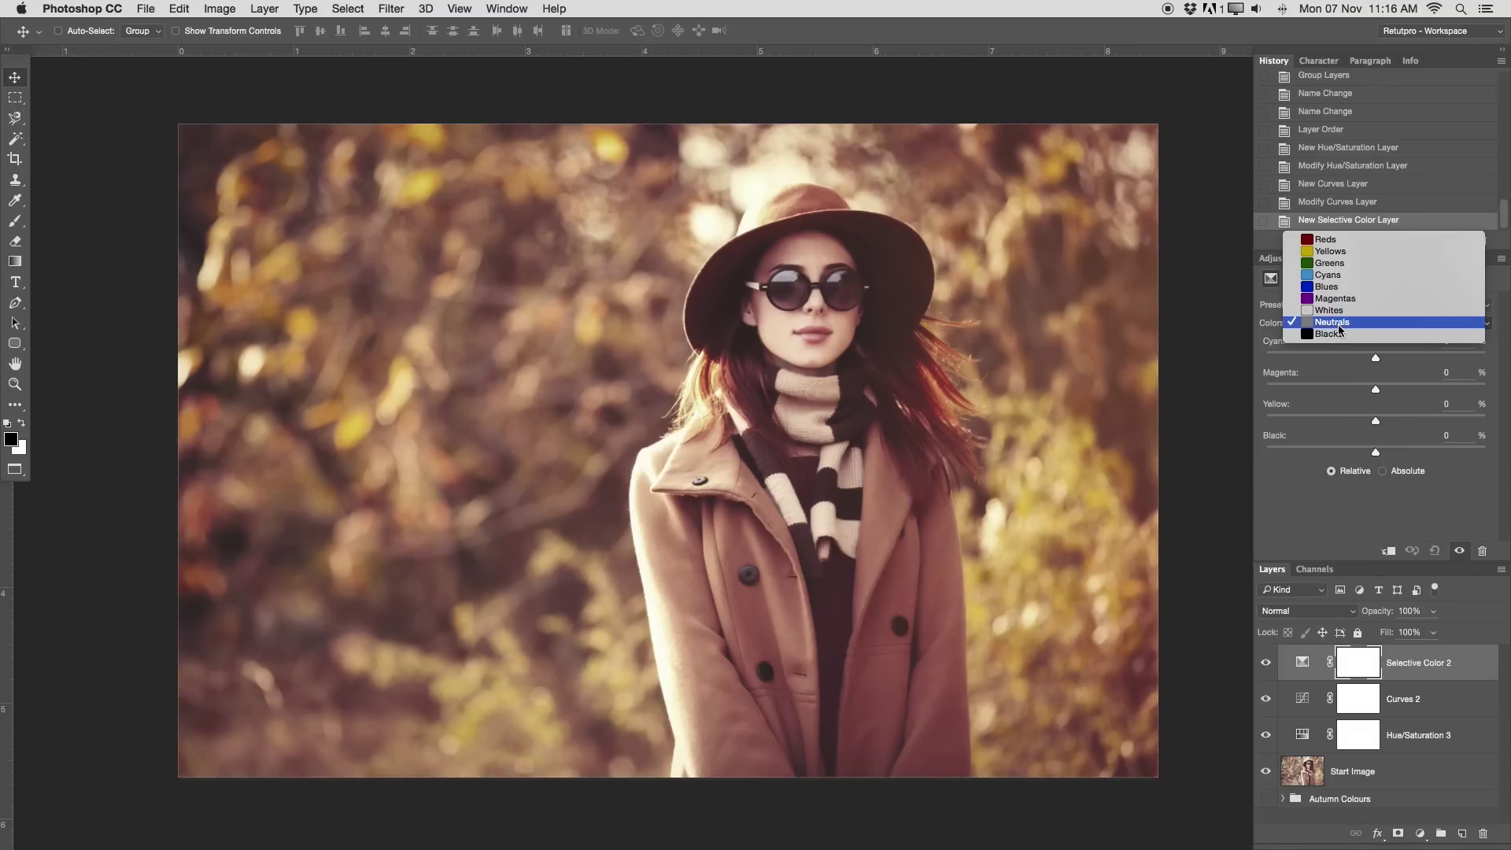
pyautogui.click(1336, 335)
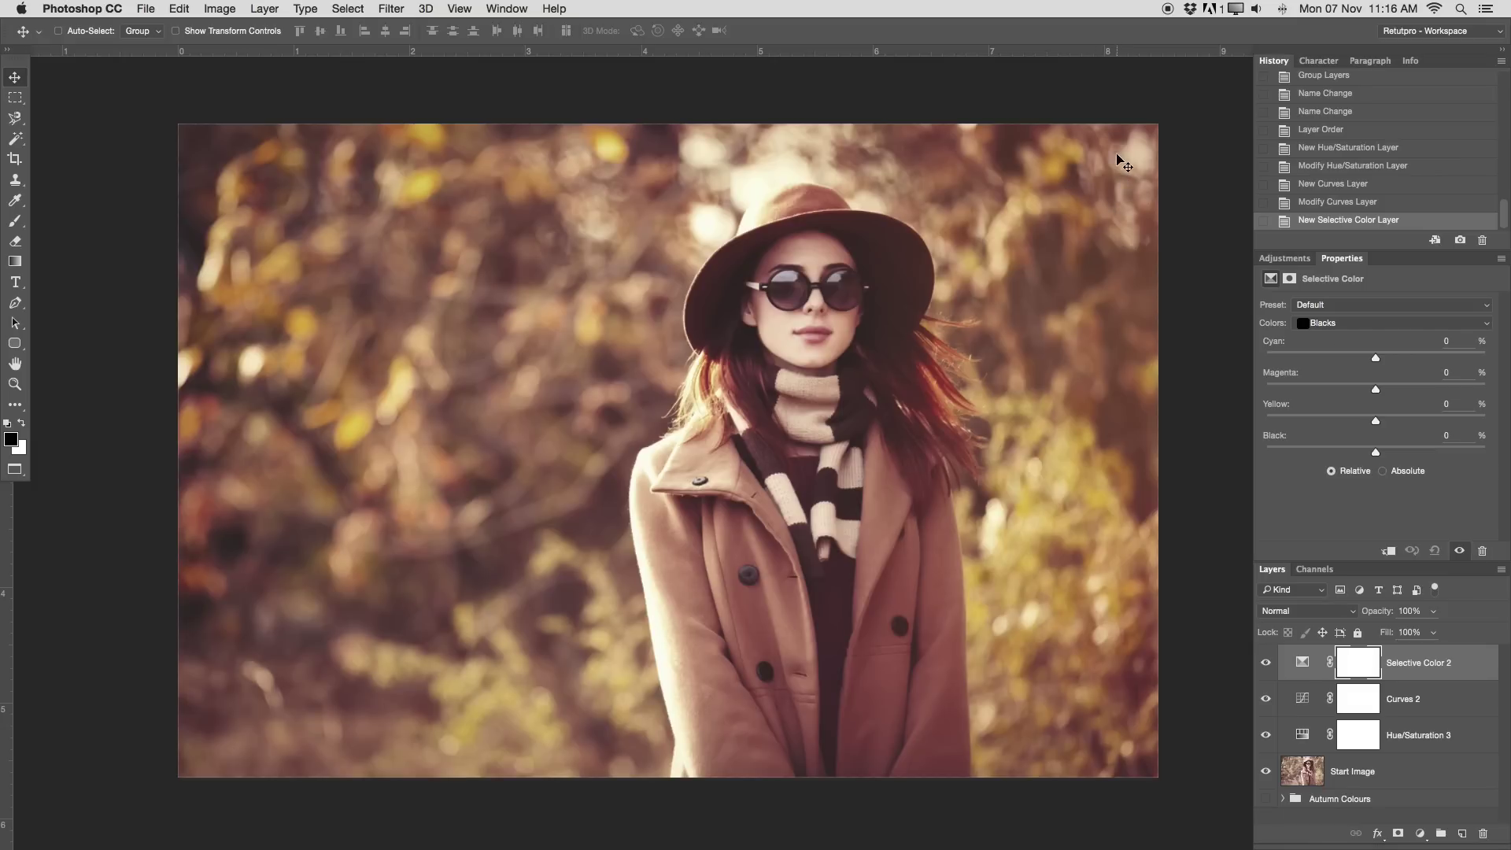
pyautogui.moveTo(1376, 362)
pyautogui.mouseDown()
pyautogui.moveTo(1350, 362)
pyautogui.moveTo(1364, 370)
pyautogui.mouseUp()
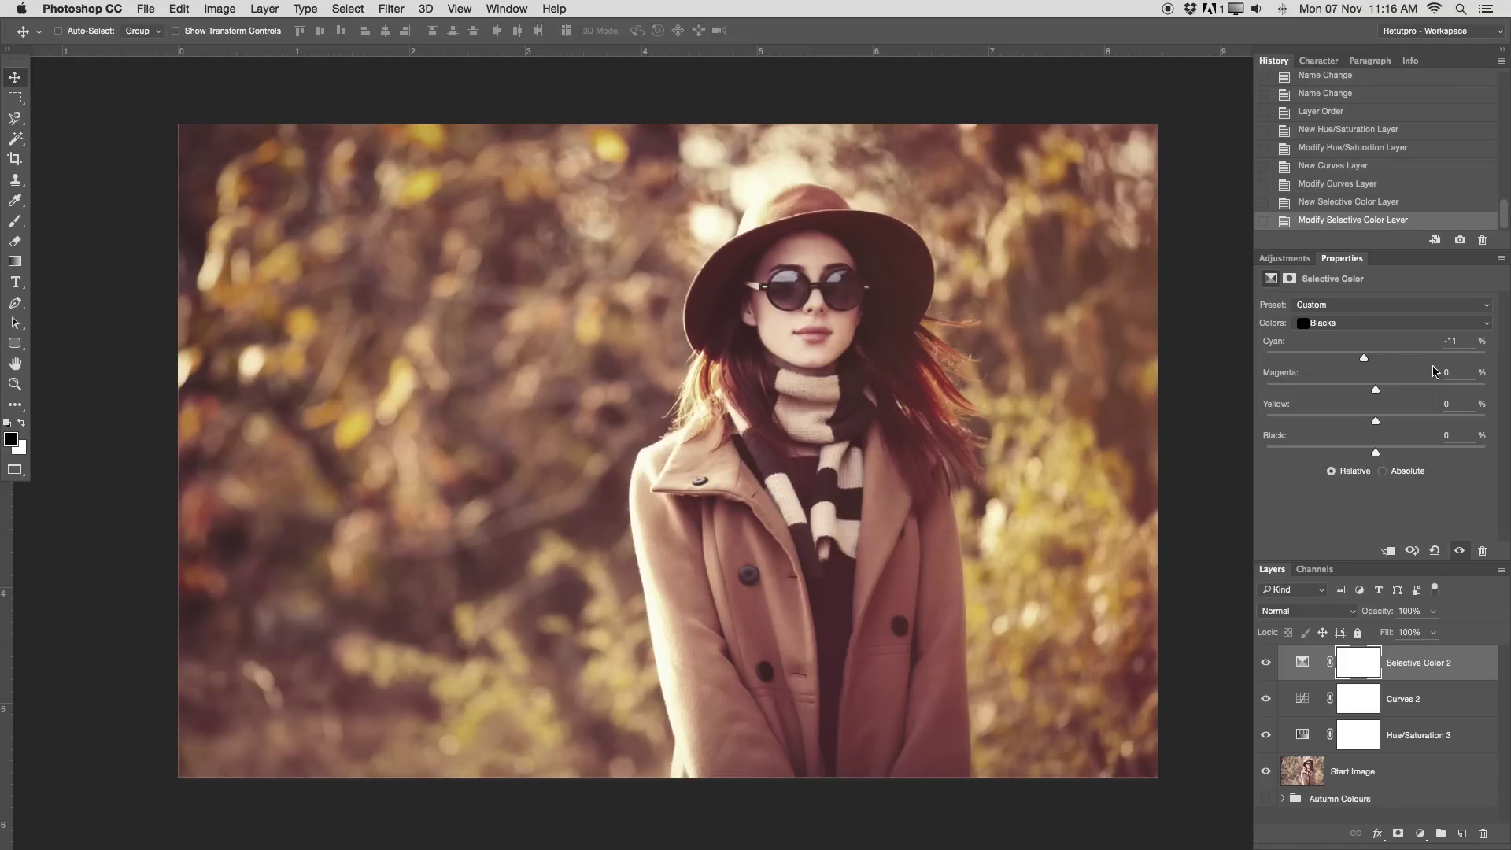
# Step: Set the Blacks magenta to +9, toggling the layer to compare
pyautogui.moveTo(1381, 394); pyautogui.dragTo(1420, 398)
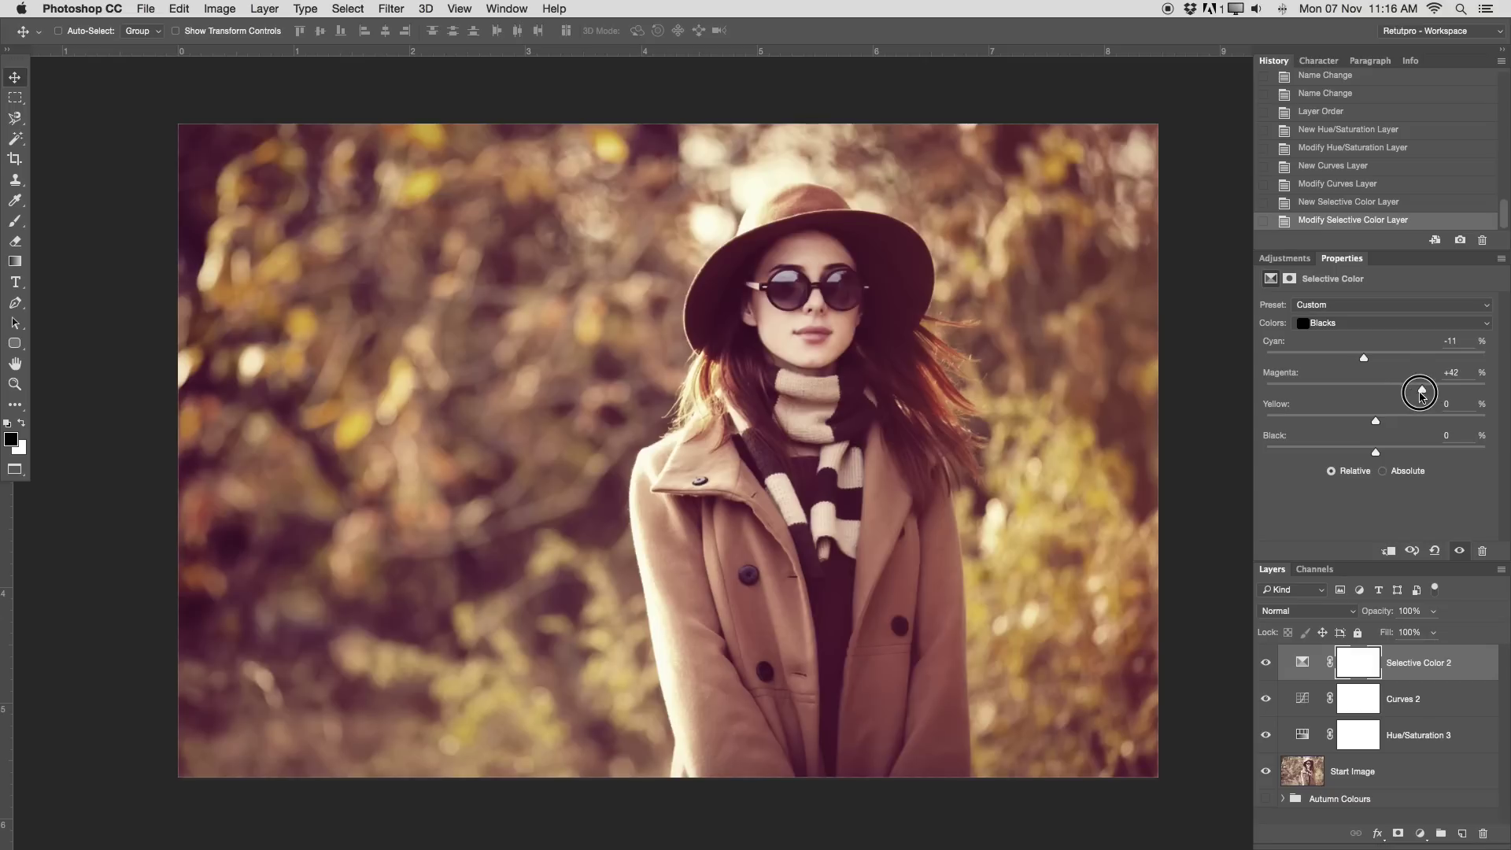
pyautogui.moveTo(1413, 401); pyautogui.dragTo(1391, 401)
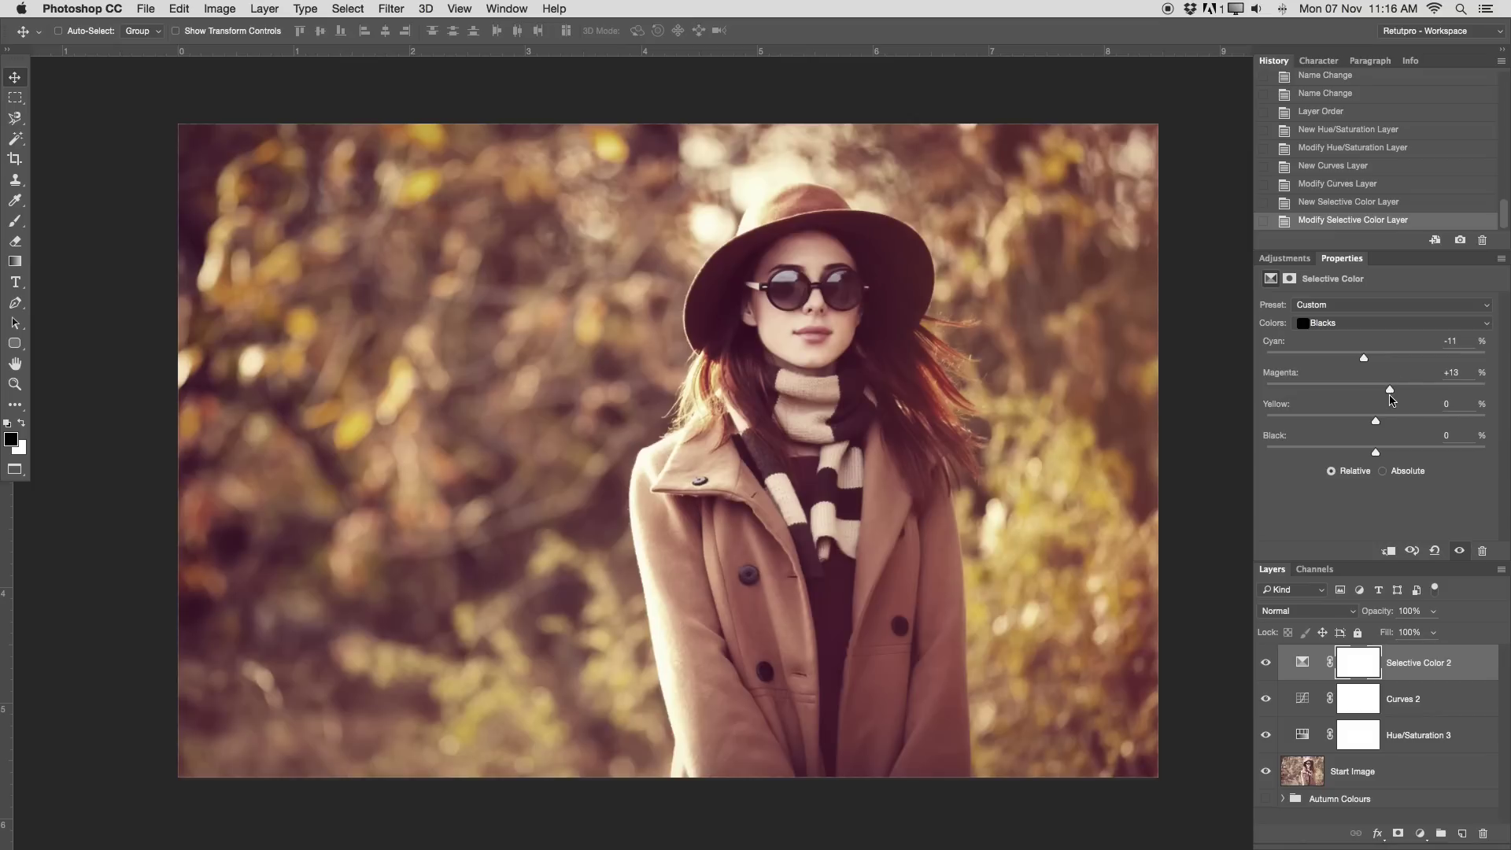
pyautogui.click(1266, 666)
pyautogui.click(1267, 668)
pyautogui.click(1267, 666)
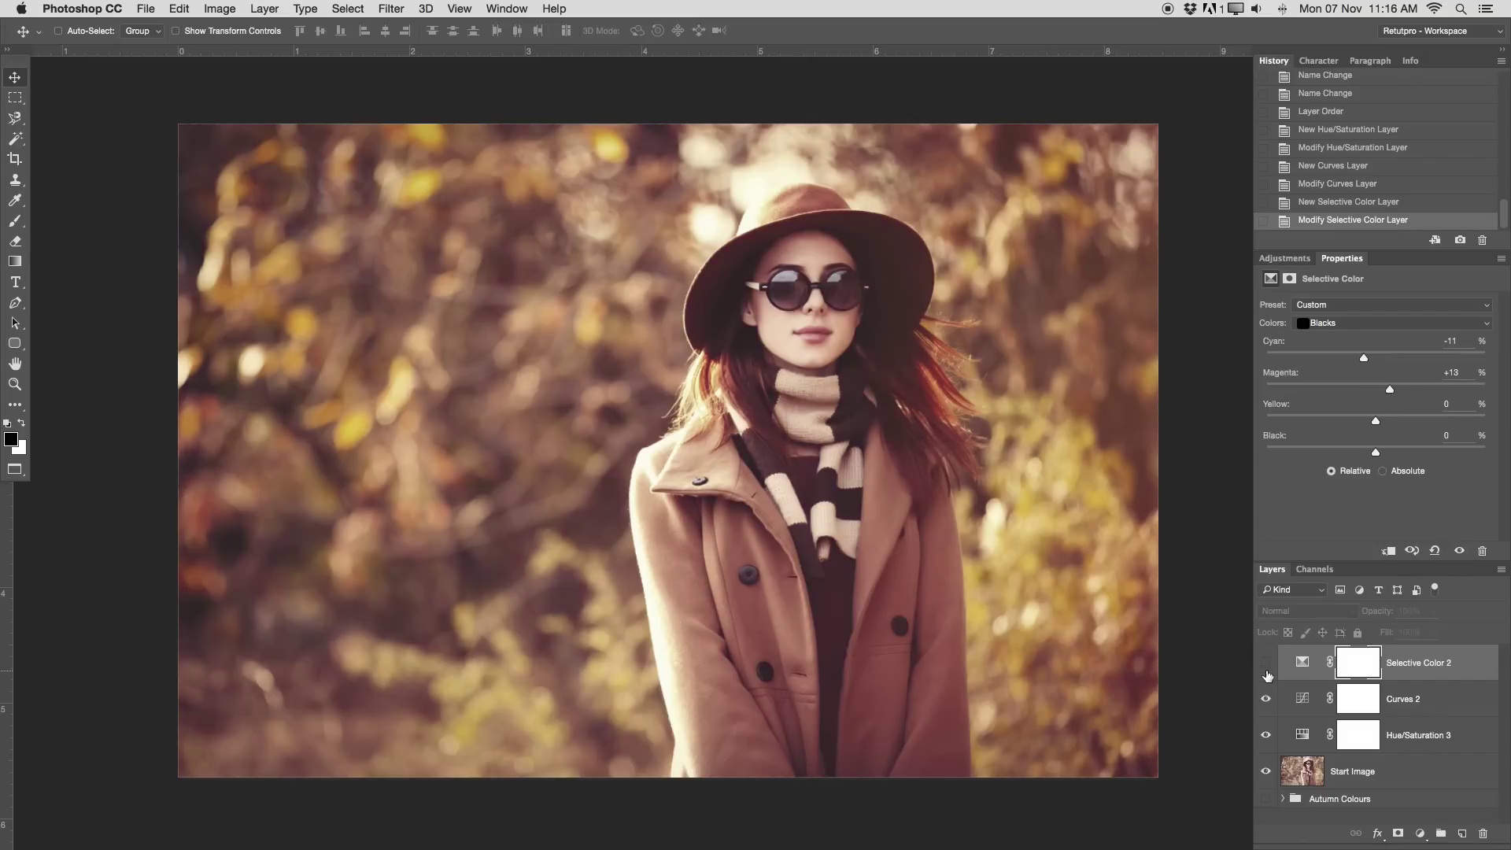
pyautogui.click(1266, 667)
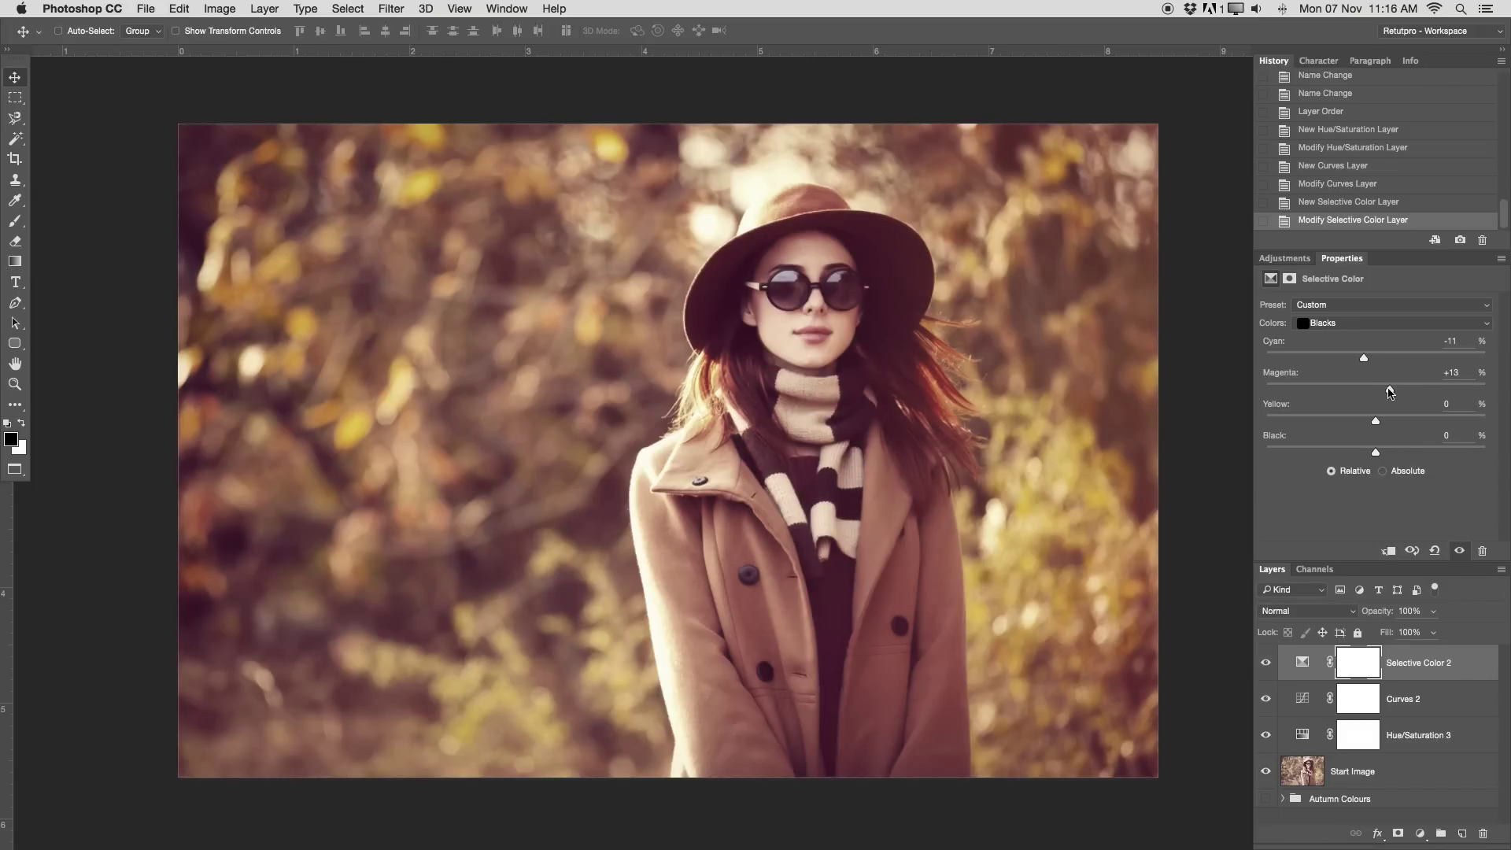
pyautogui.moveTo(1390, 391); pyautogui.dragTo(1387, 392)
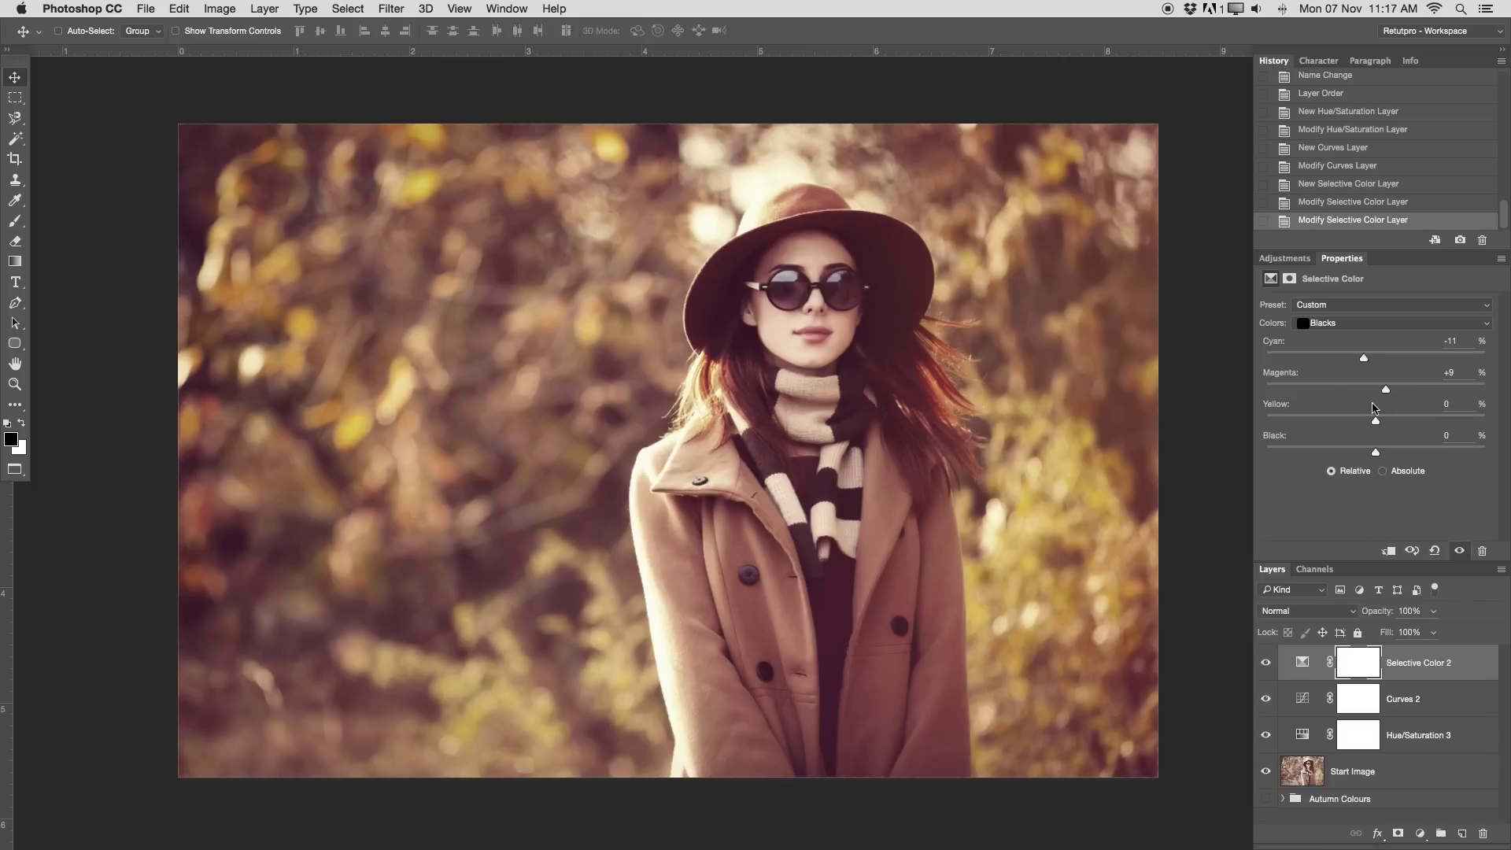
# Step: Reduce the Blacks yellow to -8 with black at -3, then compare
pyautogui.moveTo(1376, 425); pyautogui.dragTo(1374, 460)
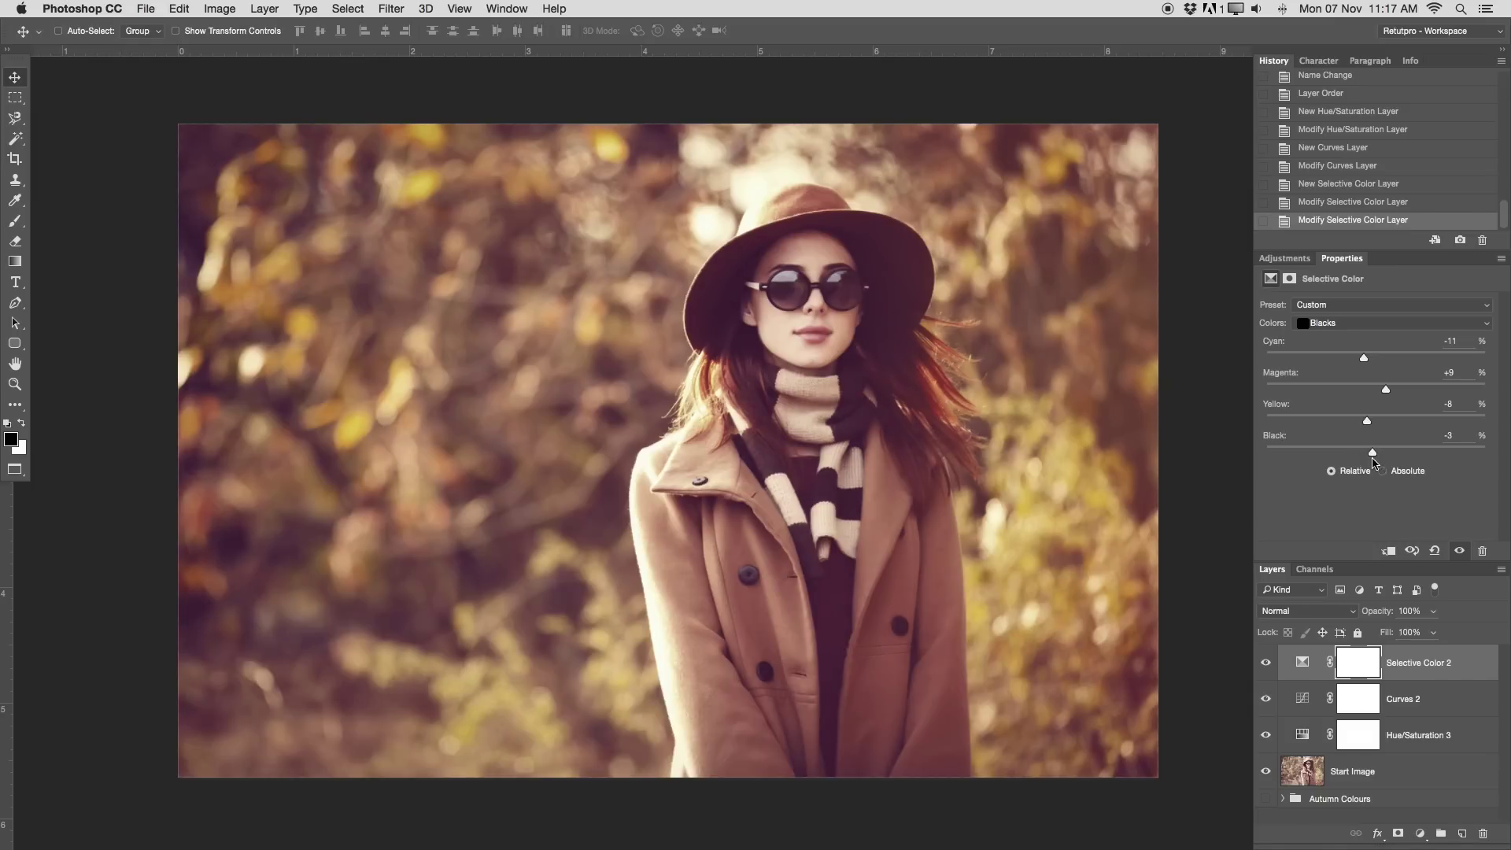
pyautogui.click(1267, 666)
pyautogui.click(1268, 671)
pyautogui.click(1267, 666)
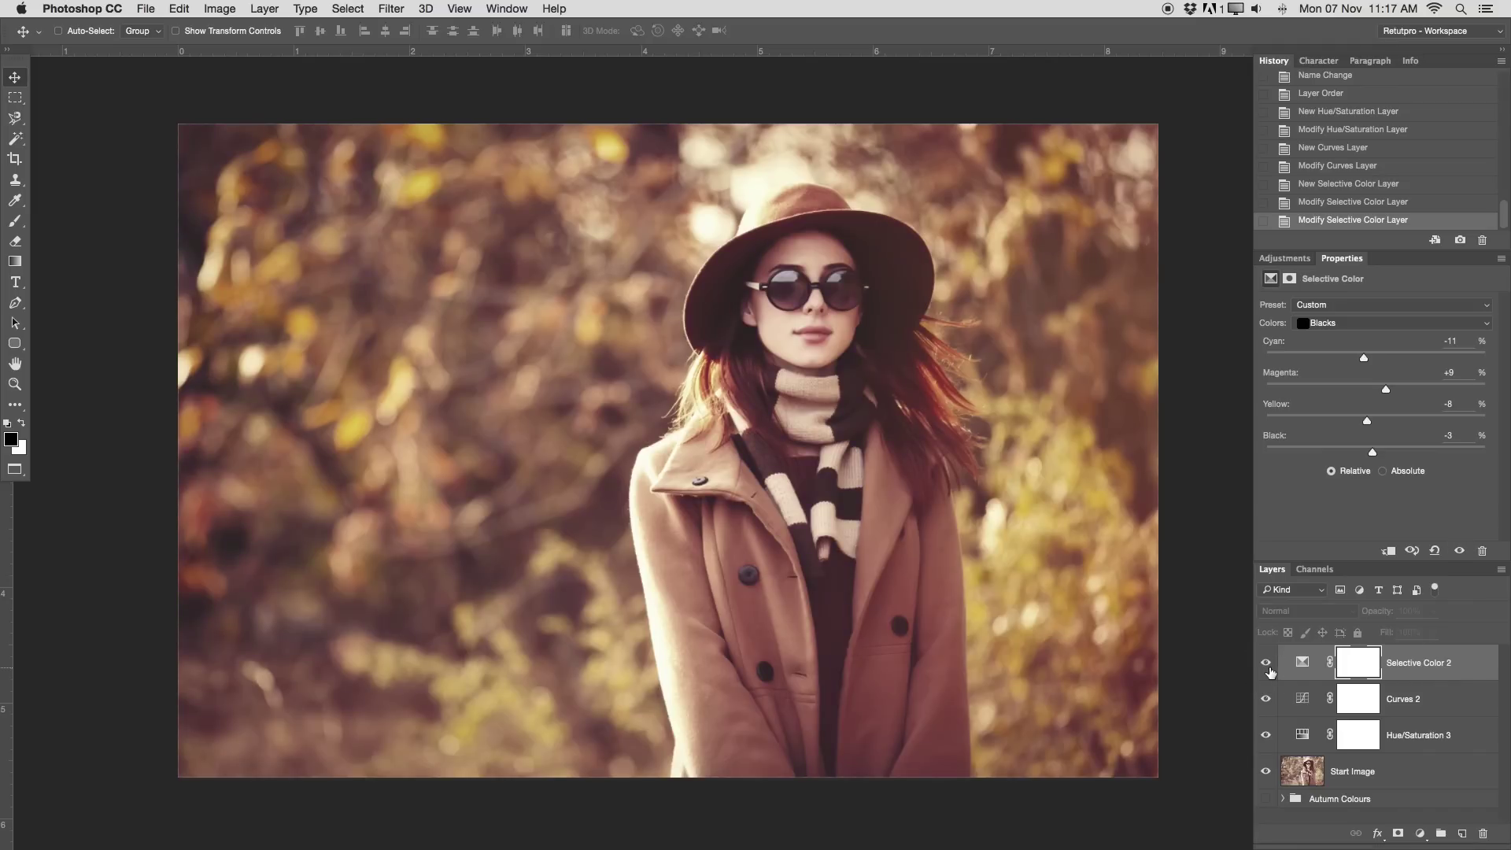
pyautogui.click(1267, 666)
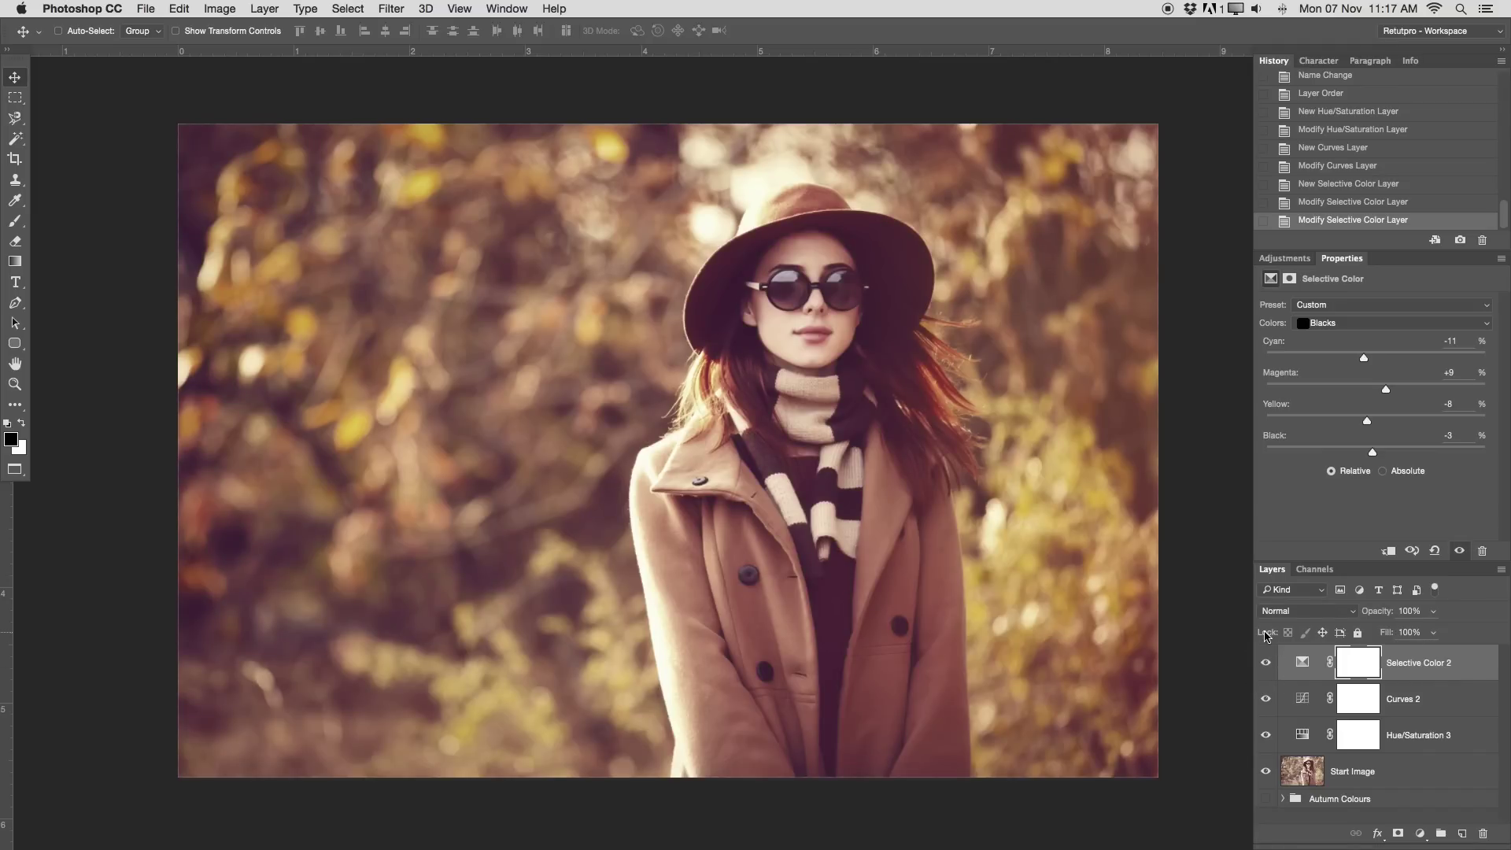
# Step: Set Selective Color 2's Neutrals to cyan +1, magenta +5, yellow -3, black +3 and compare
pyautogui.click(1340, 326)
pyautogui.click(1336, 310)
pyautogui.moveTo(1377, 360)
pyautogui.mouseDown()
pyautogui.moveTo(1360, 360)
pyautogui.moveTo(1379, 368)
pyautogui.mouseUp()
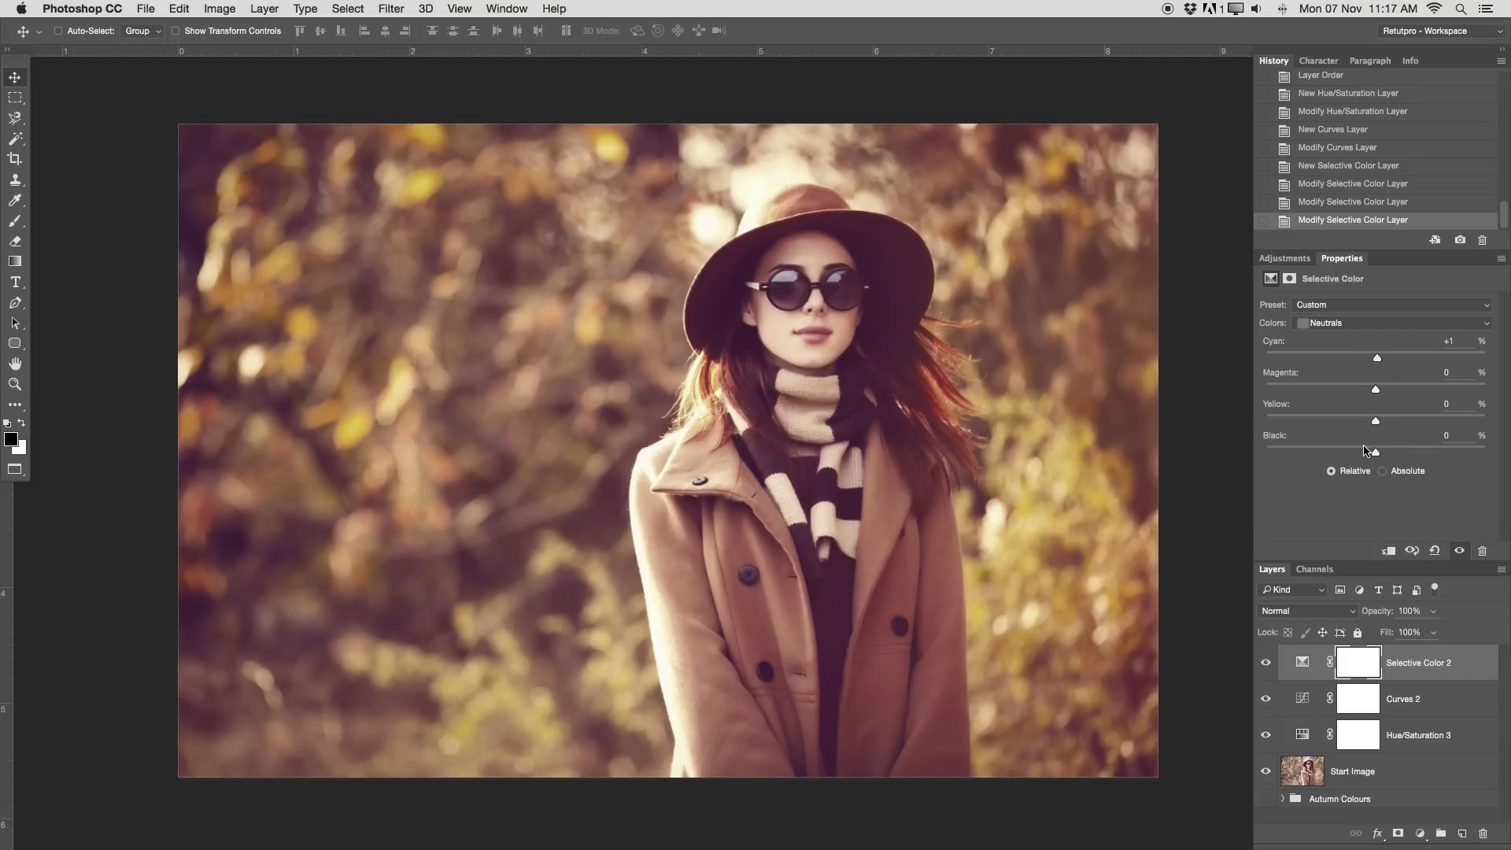
pyautogui.moveTo(1377, 391)
pyautogui.mouseDown()
pyautogui.moveTo(1421, 391)
pyautogui.moveTo(1382, 390)
pyautogui.mouseUp()
pyautogui.moveTo(1379, 425); pyautogui.dragTo(1380, 463)
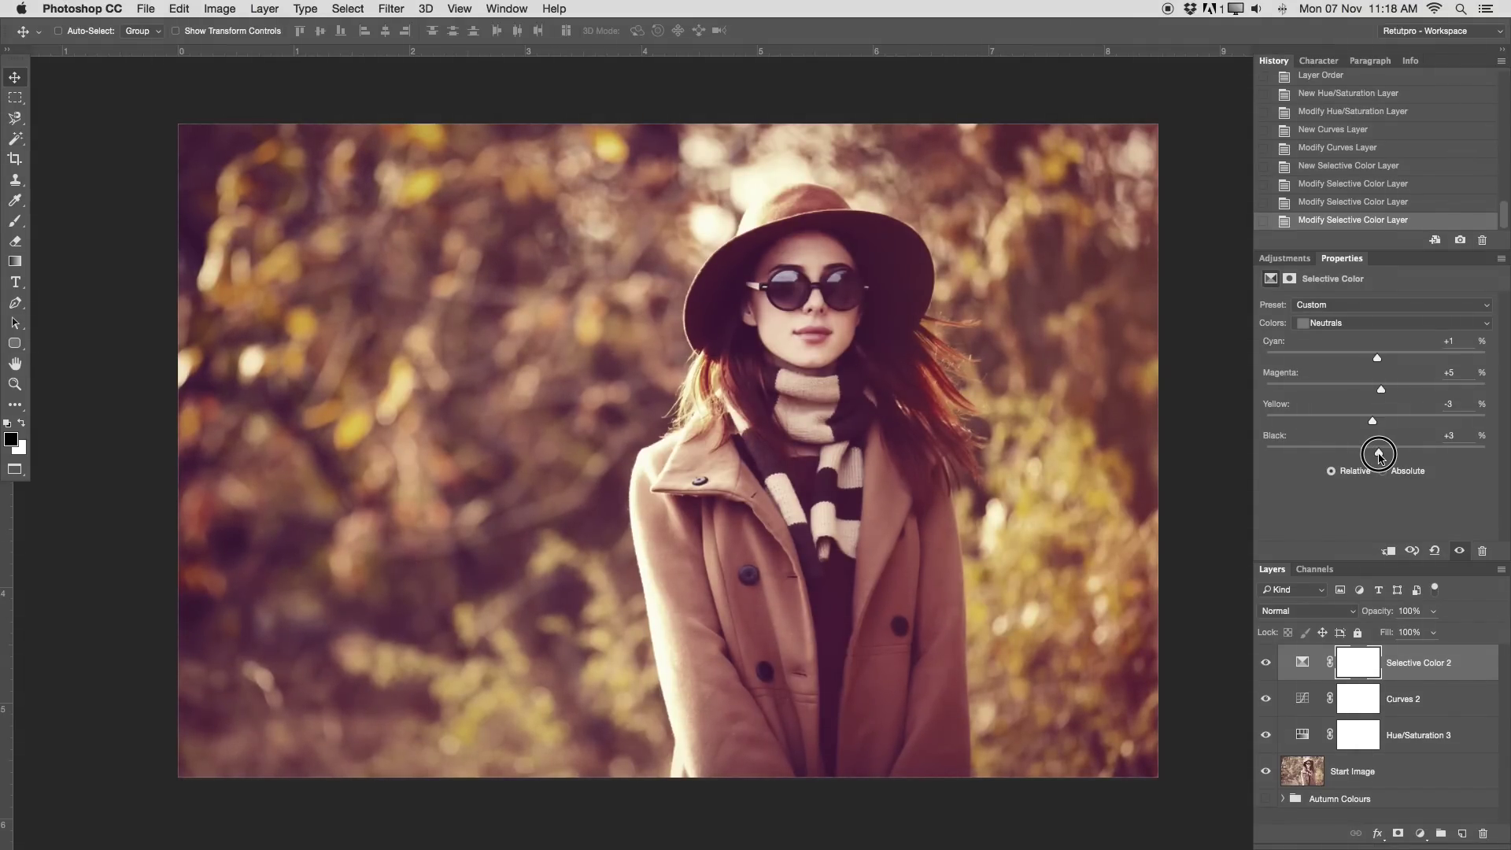
pyautogui.click(1266, 665)
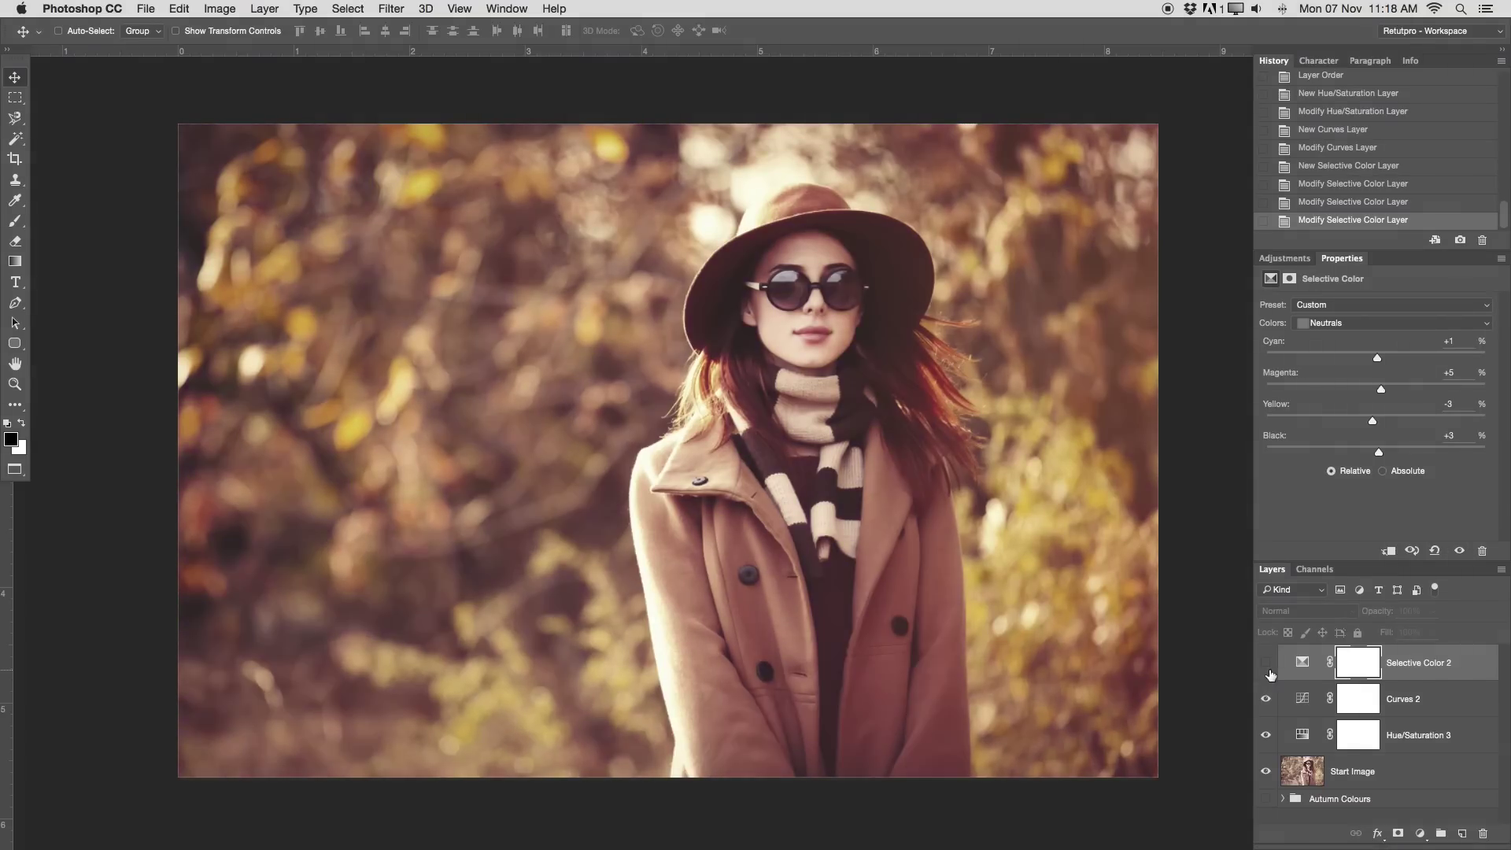
pyautogui.click(1267, 664)
# Step: Set the Reds saturation in Hue/Saturation 3 to +7, undoing a misstep
pyautogui.click(1441, 735)
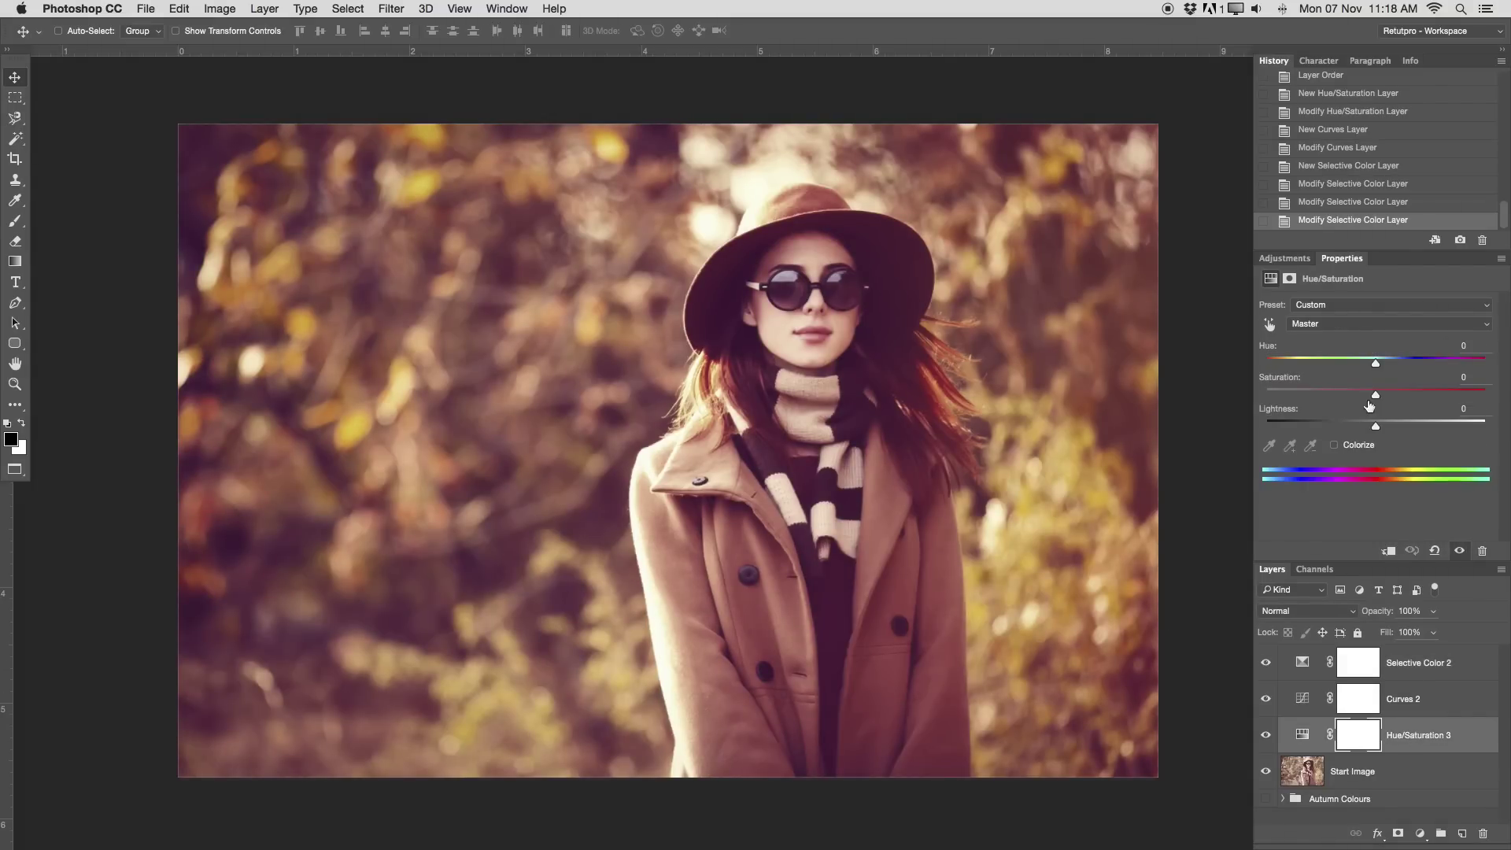
pyautogui.click(1341, 331)
pyautogui.click(1339, 344)
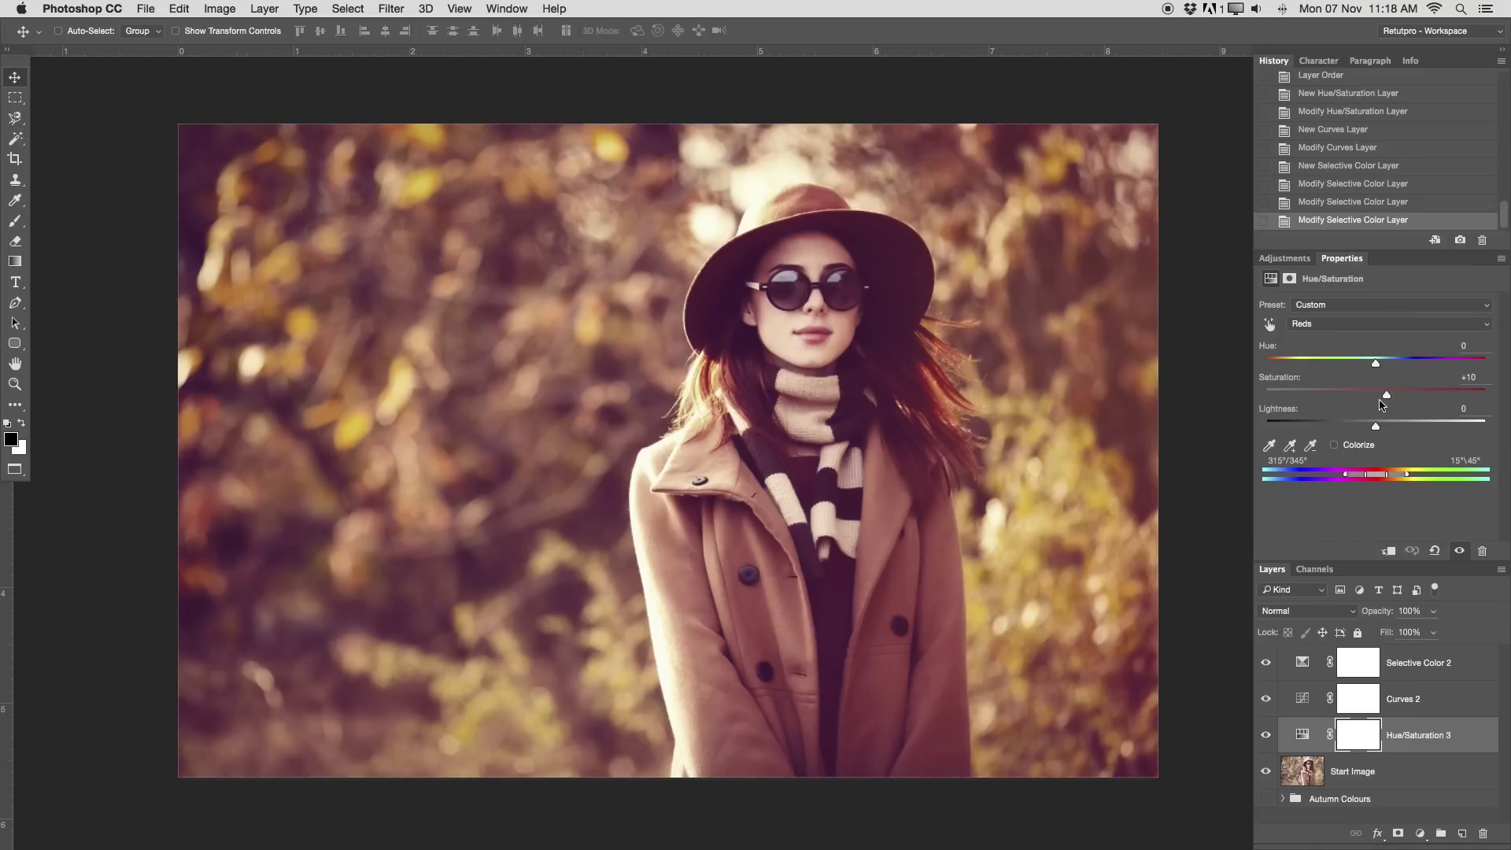
pyautogui.moveTo(1376, 395)
pyautogui.mouseDown()
pyautogui.moveTo(1338, 398)
pyautogui.moveTo(1367, 399)
pyautogui.mouseUp()
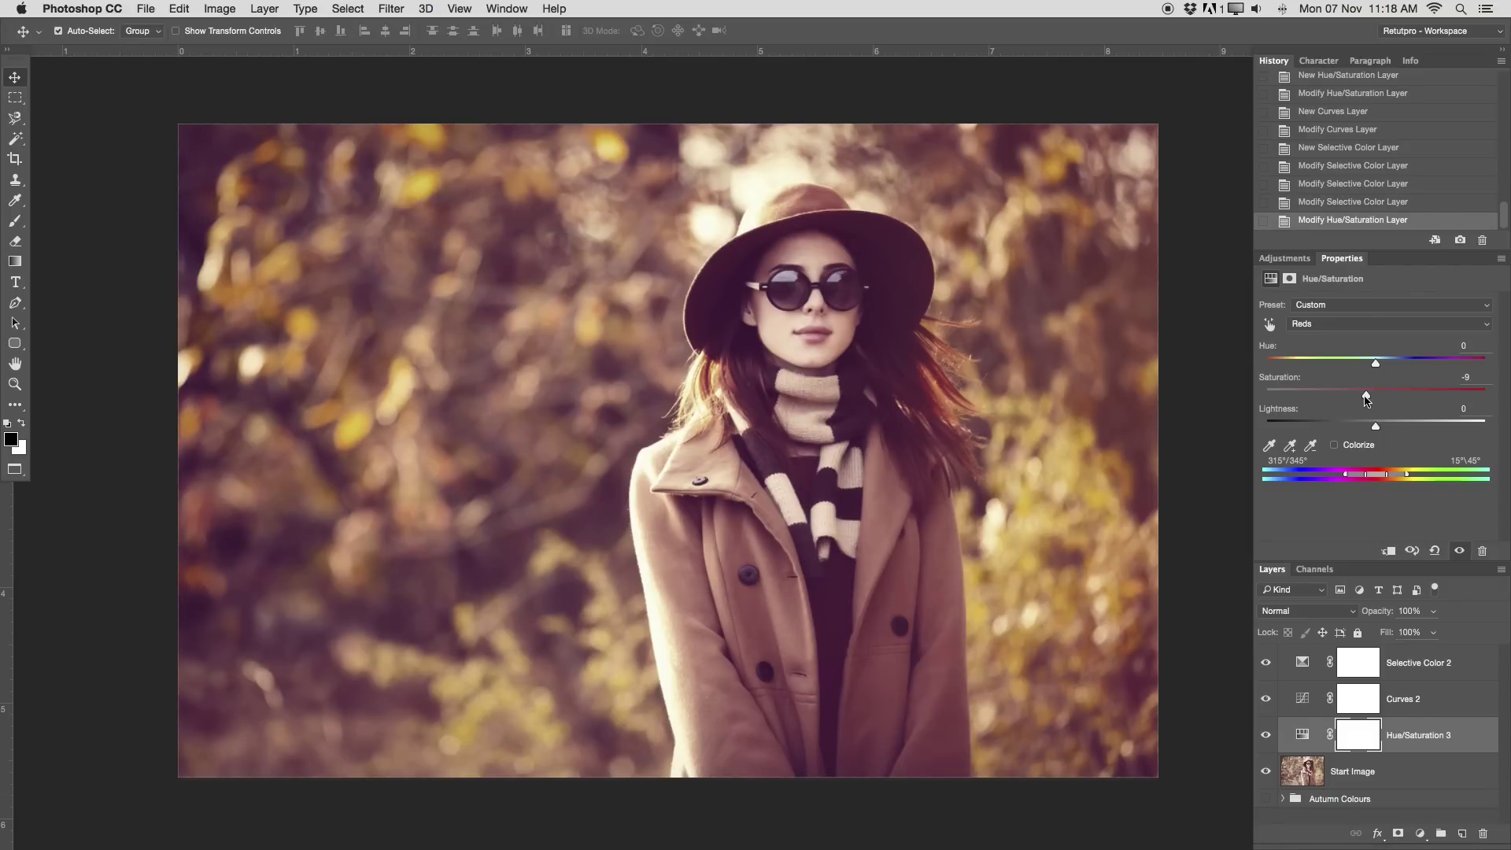
pyautogui.press('super+z')
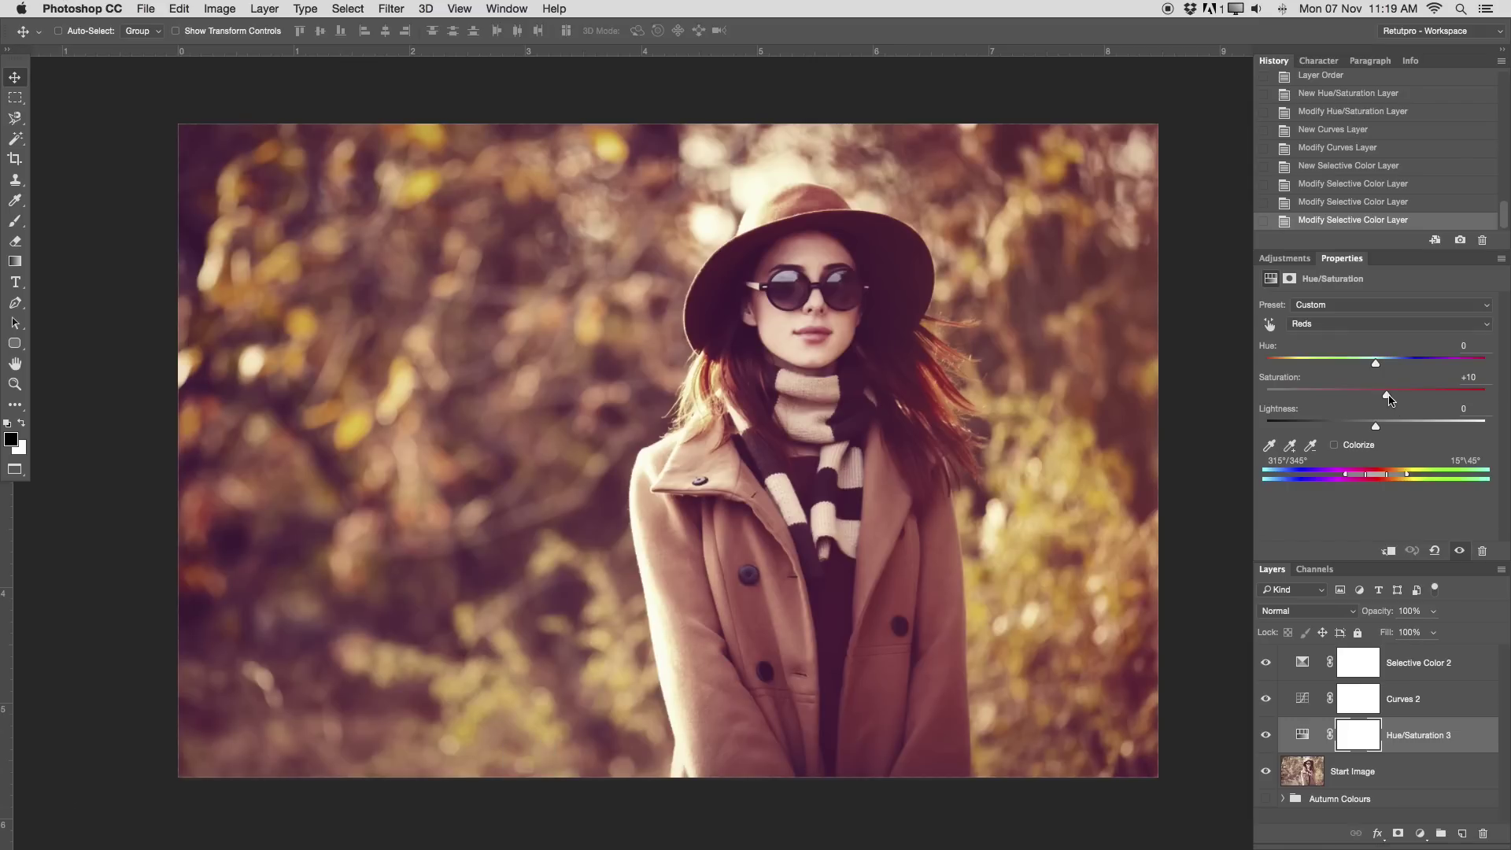
pyautogui.moveTo(1387, 398); pyautogui.dragTo(1384, 399)
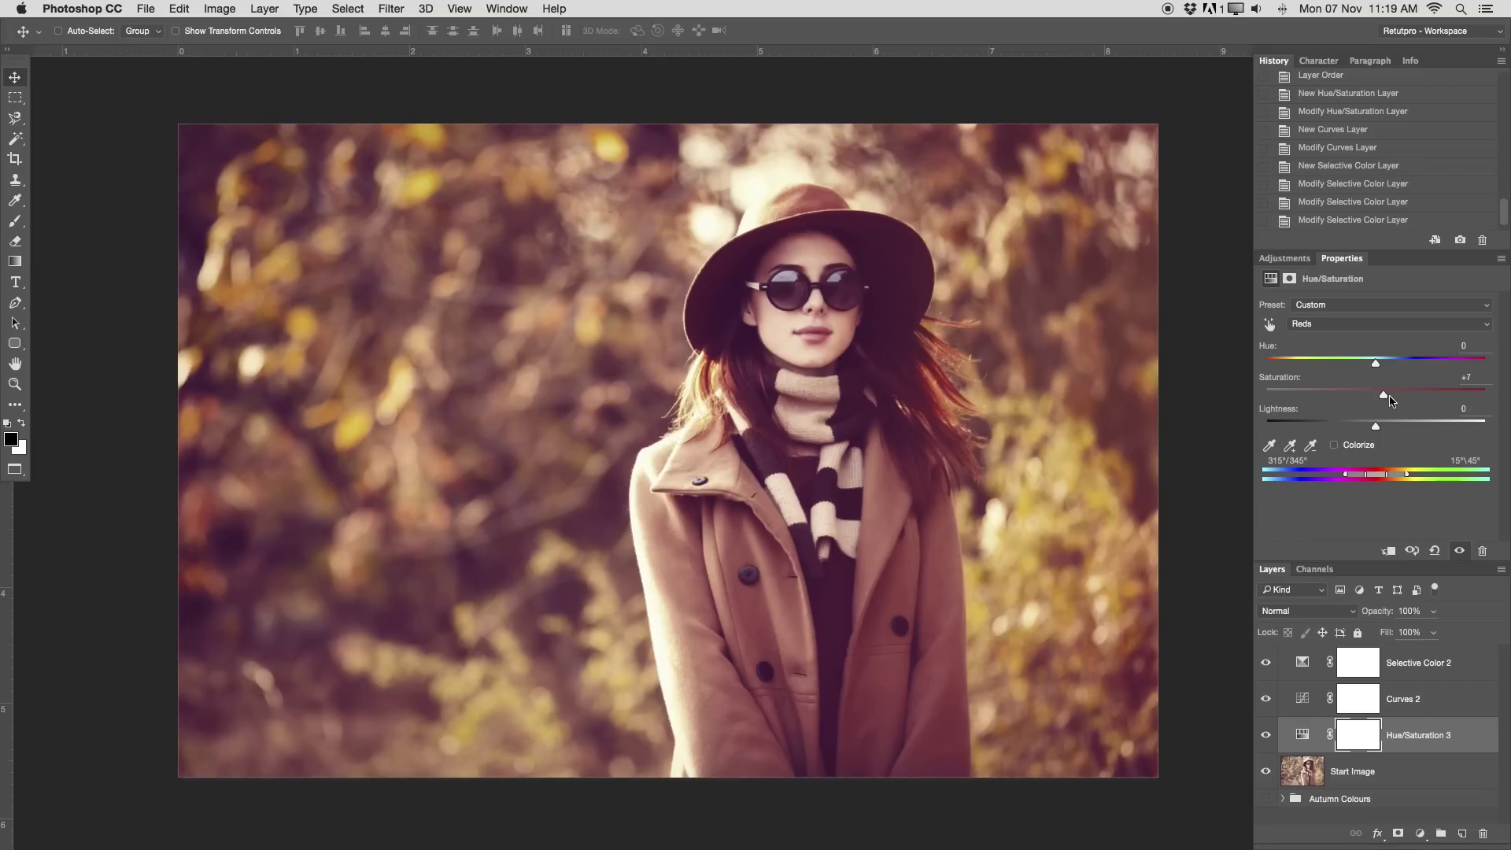
# Step: Reselect Selective Color 2, compare the adjustments, and enlarge the layer list
pyautogui.click(1409, 667)
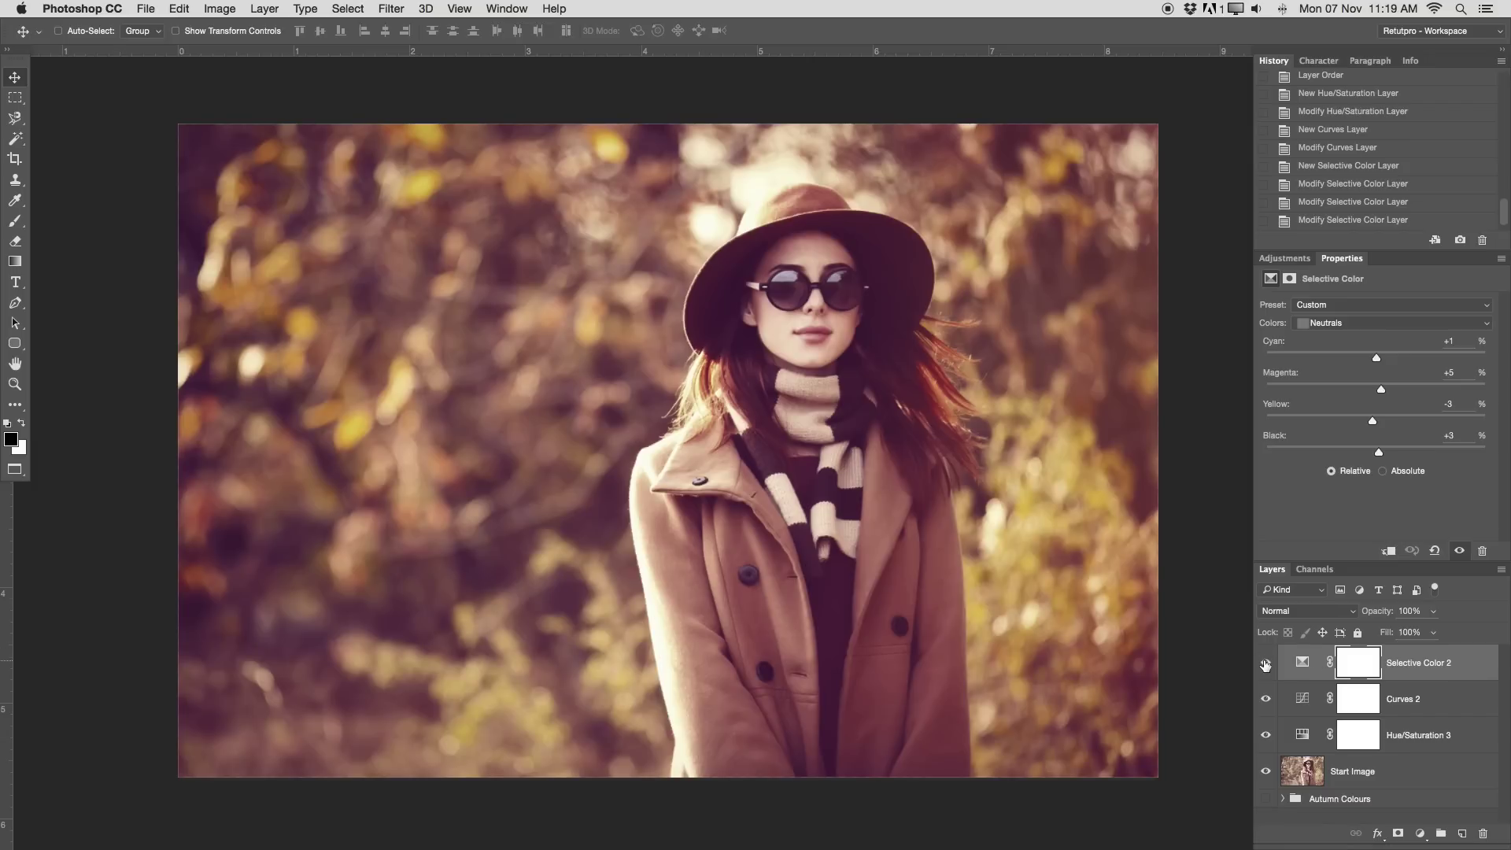
pyautogui.moveTo(1266, 665)
pyautogui.mouseDown()
pyautogui.moveTo(1268, 731)
pyautogui.moveTo(1269, 668)
pyautogui.mouseUp()
pyautogui.moveTo(1354, 560); pyautogui.dragTo(1354, 447)
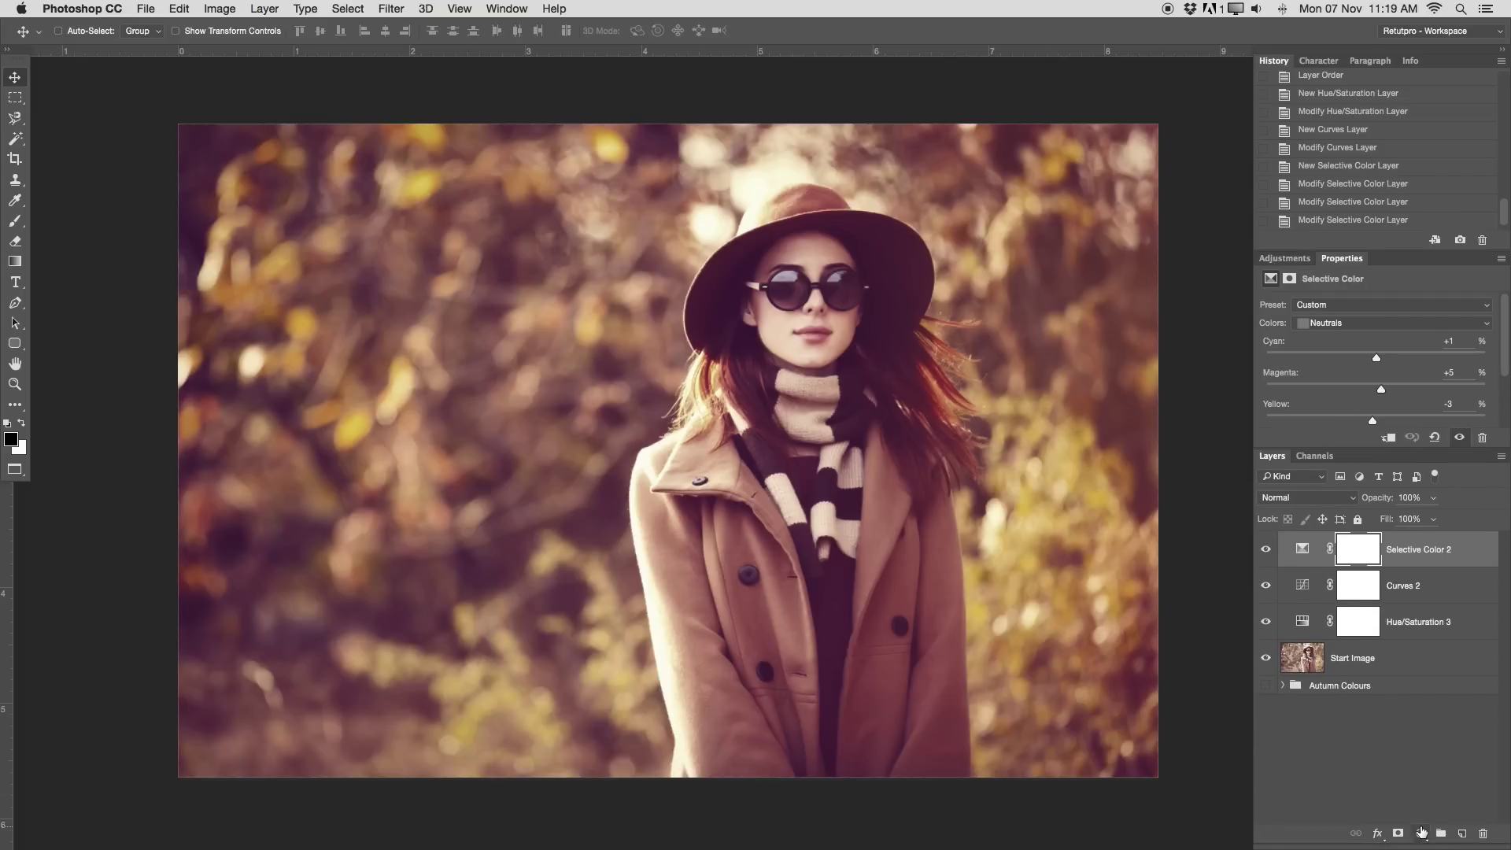
# Step: Add a Solid Color fill layer with the golden hex colour b48800
pyautogui.click(1421, 835)
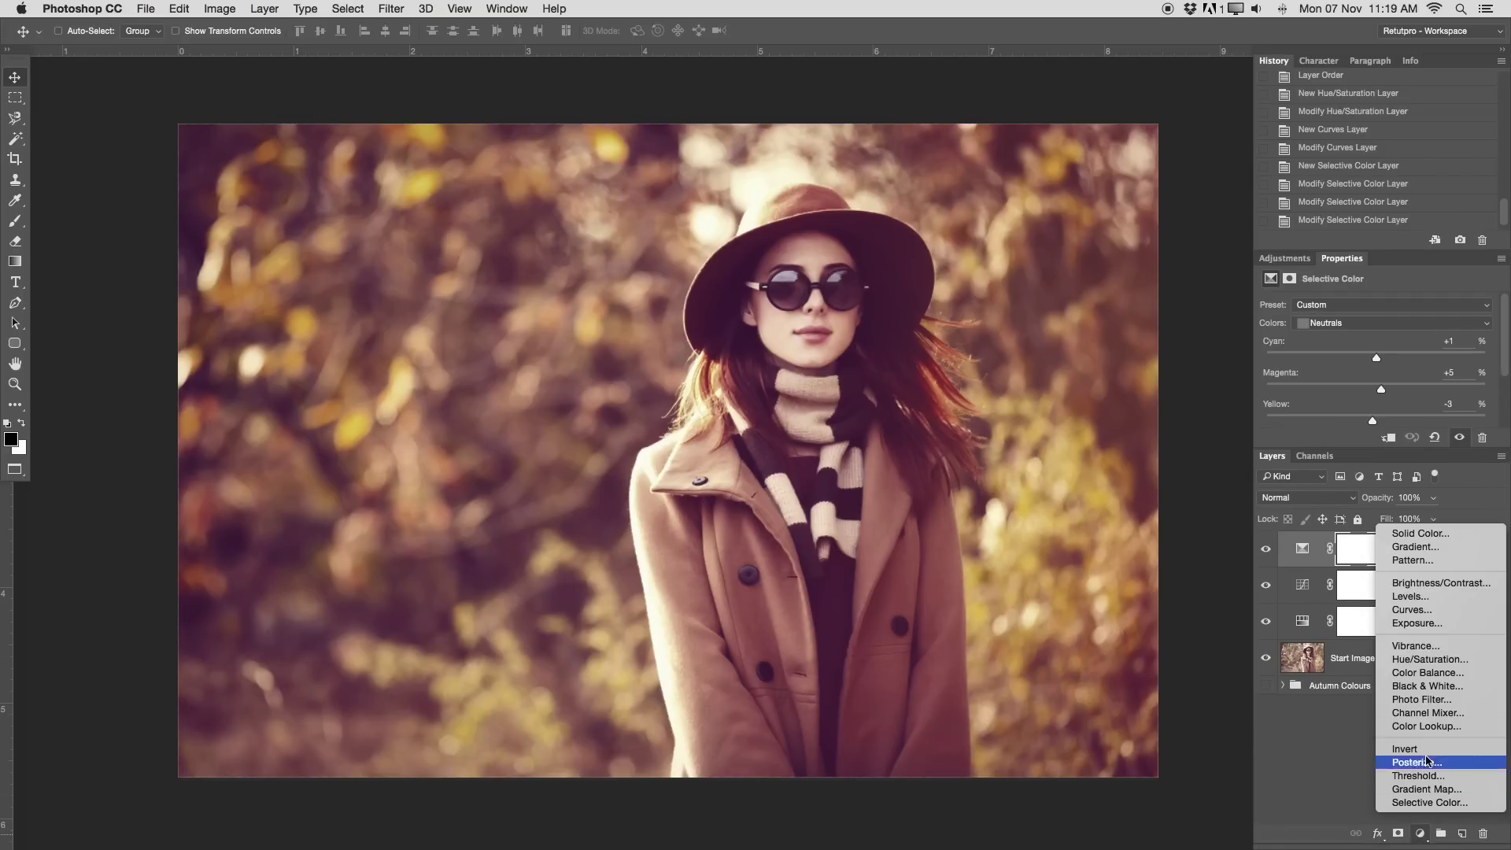
pyautogui.click(1421, 534)
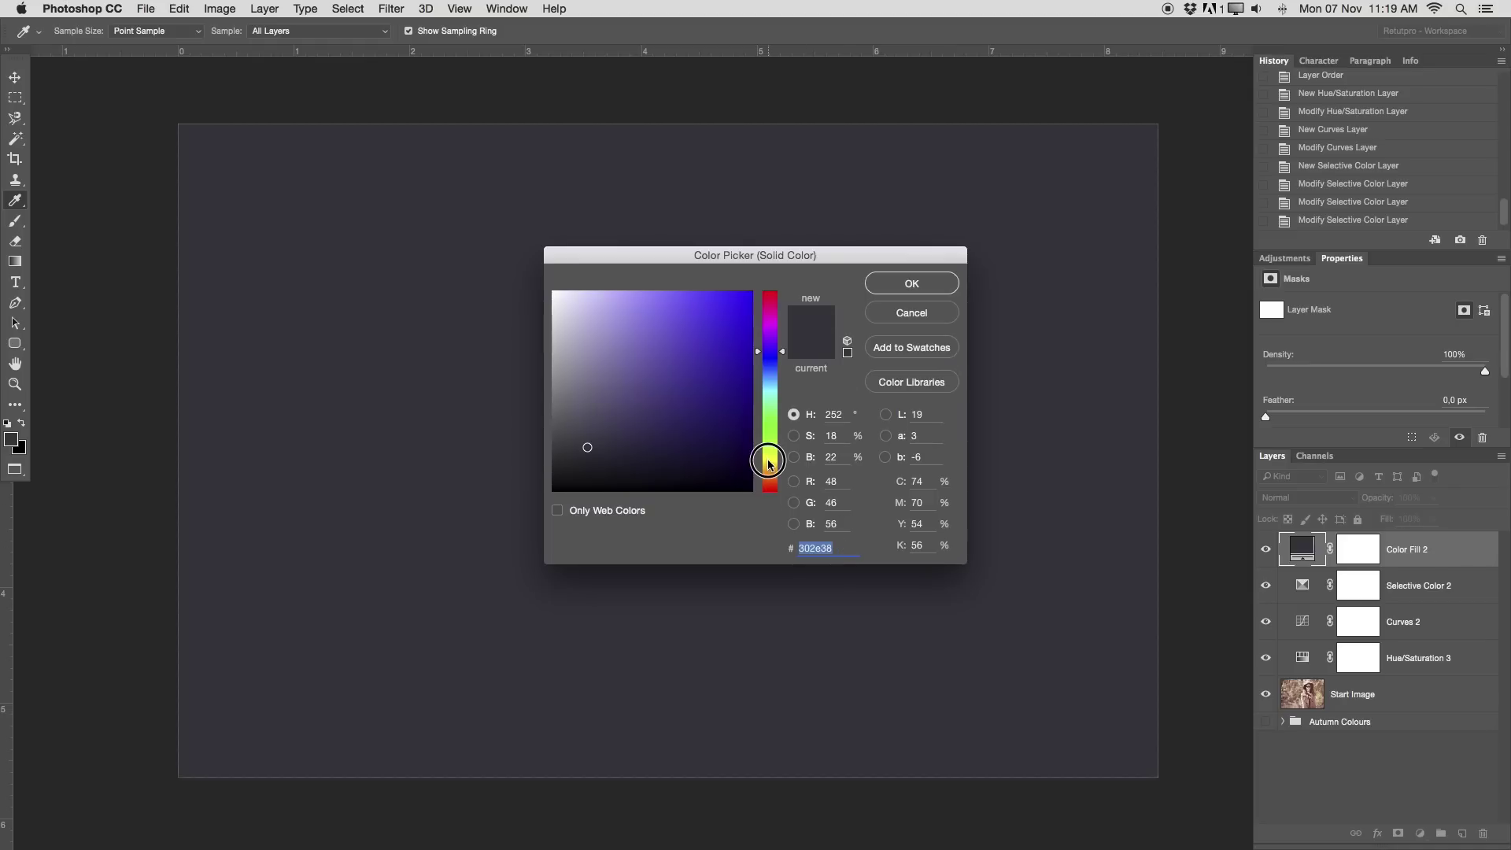
pyautogui.moveTo(769, 451); pyautogui.dragTo(770, 461)
pyautogui.click(737, 389)
pyautogui.moveTo(738, 389)
pyautogui.mouseDown()
pyautogui.moveTo(732, 327)
pyautogui.moveTo(736, 350)
pyautogui.mouseUp()
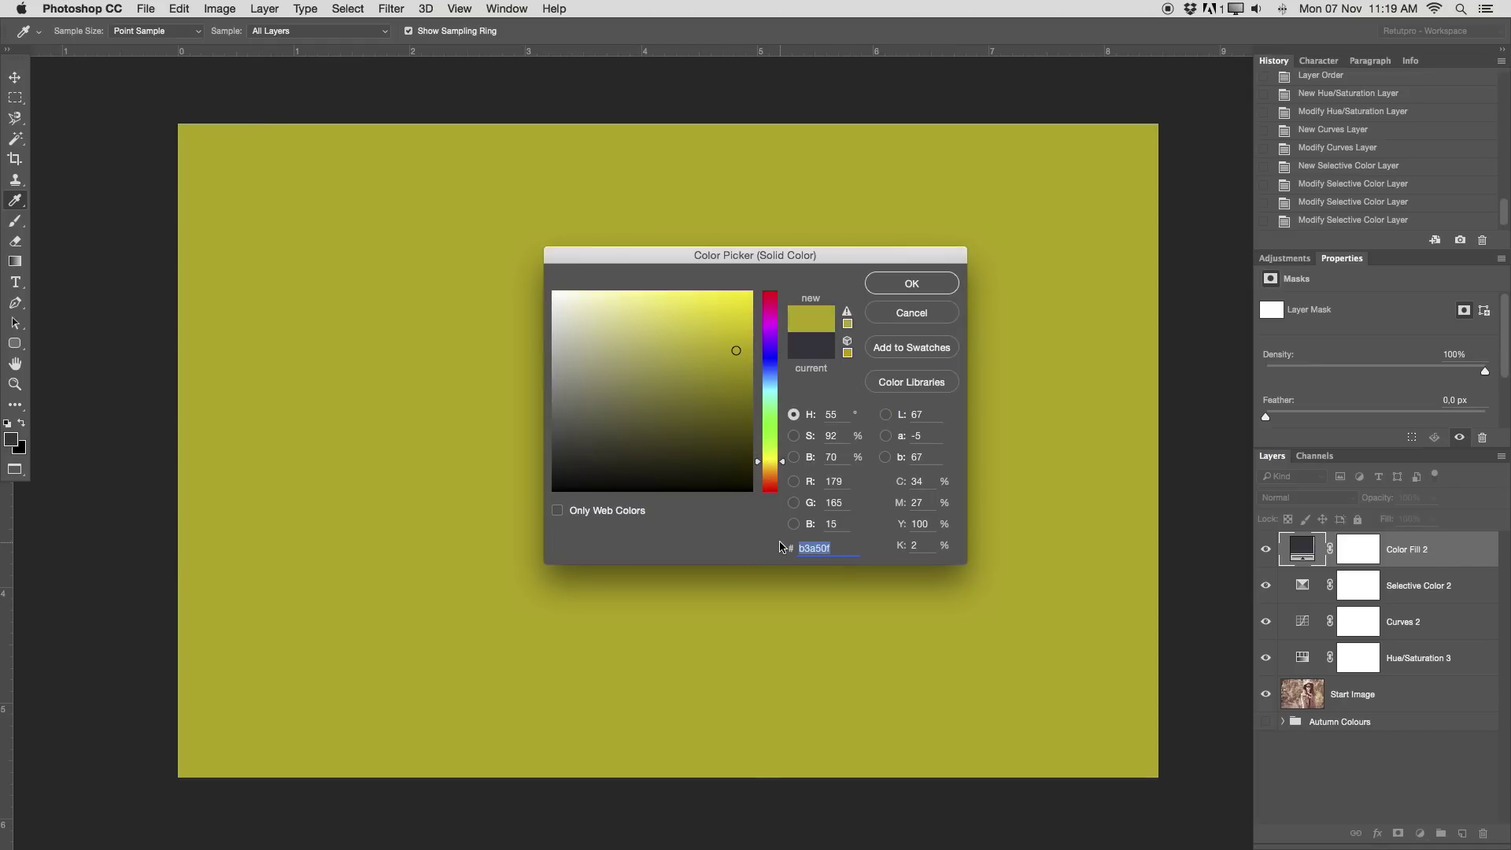
pyautogui.write('b4')
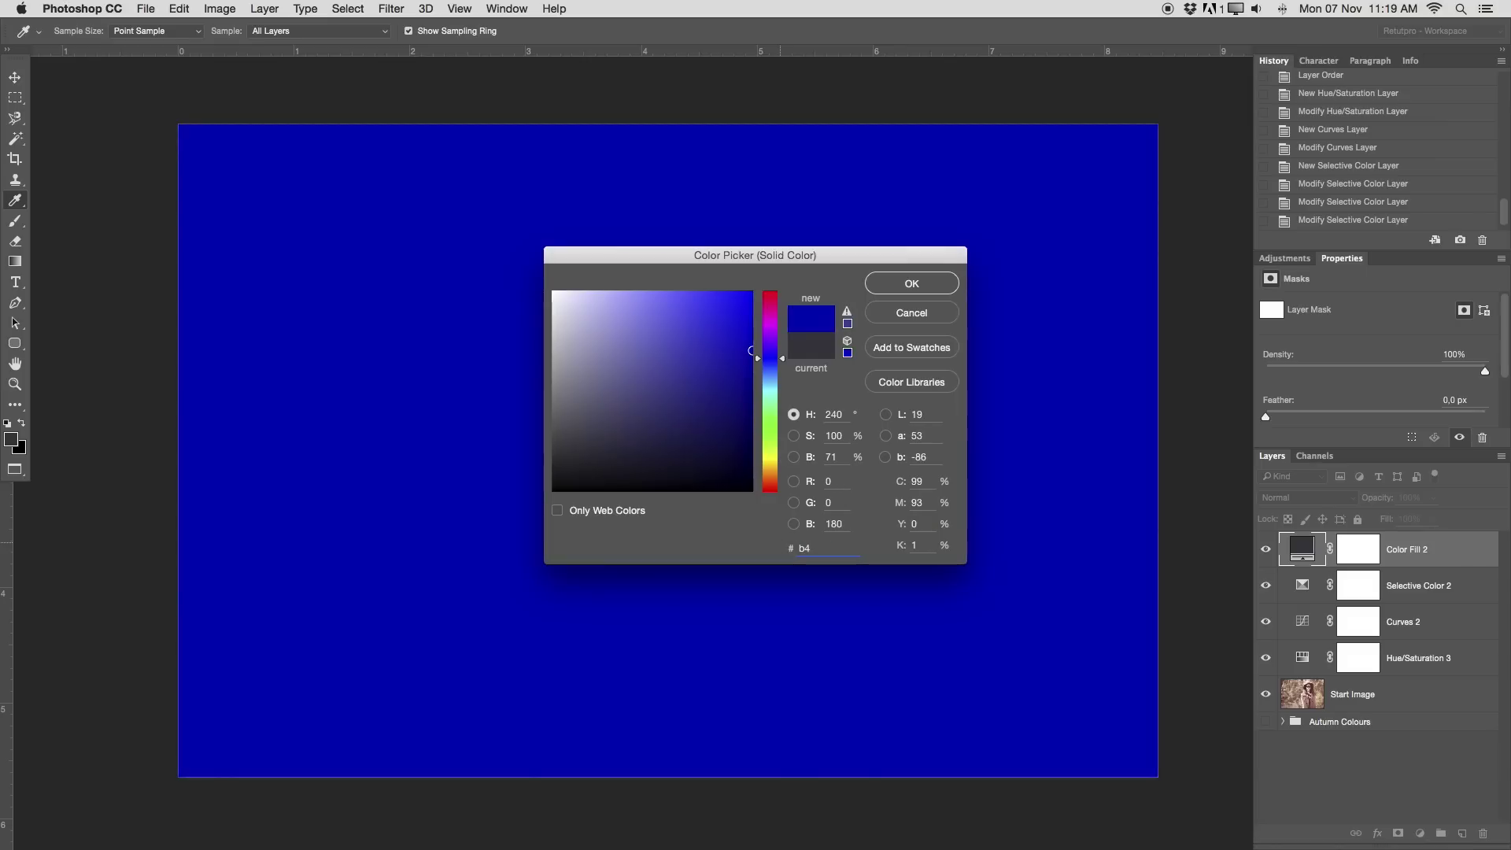
pyautogui.write('8800')
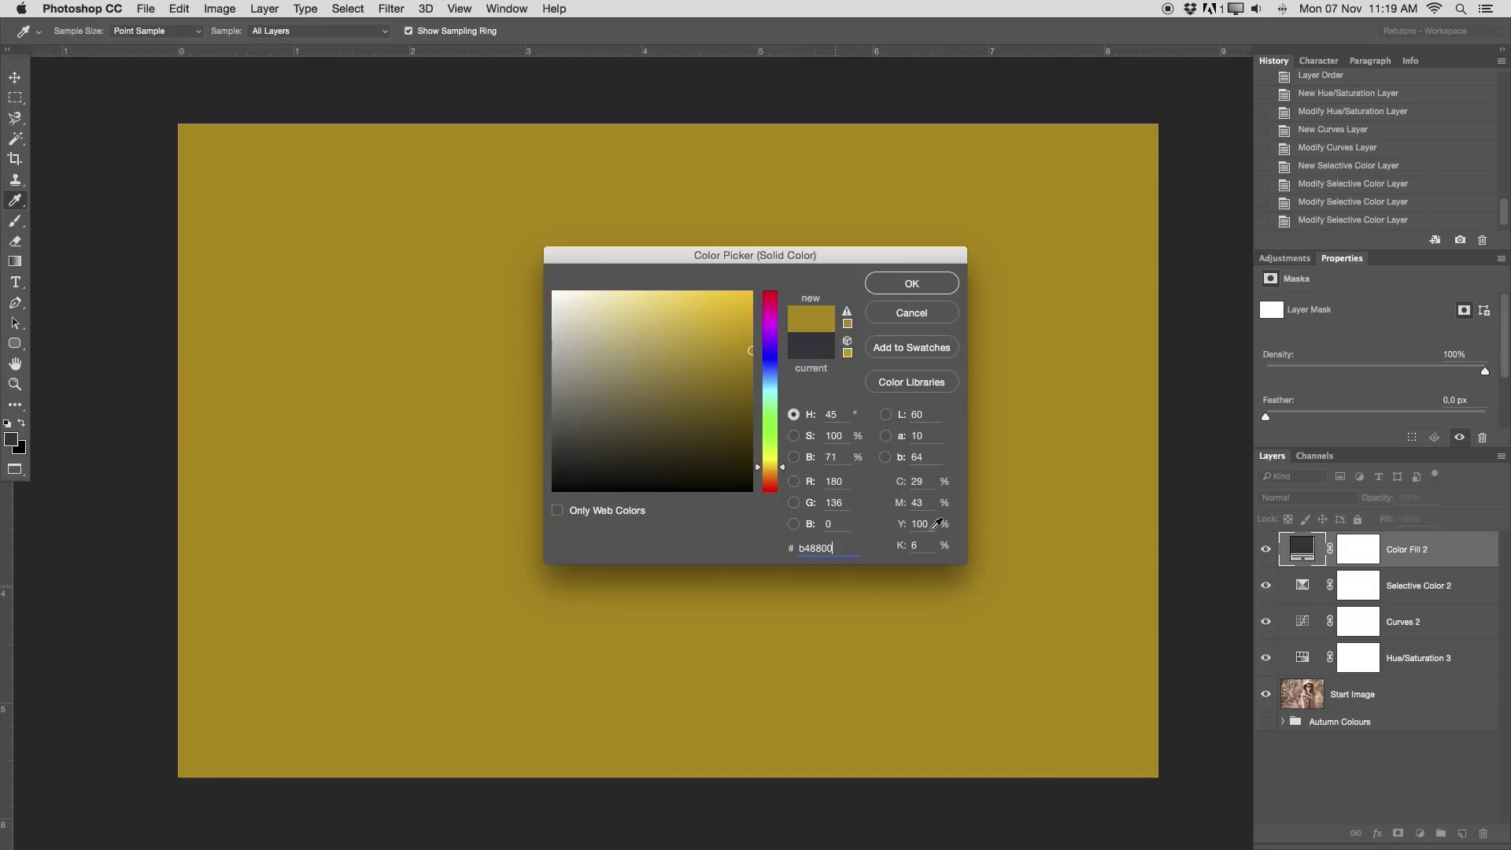
pyautogui.click(928, 289)
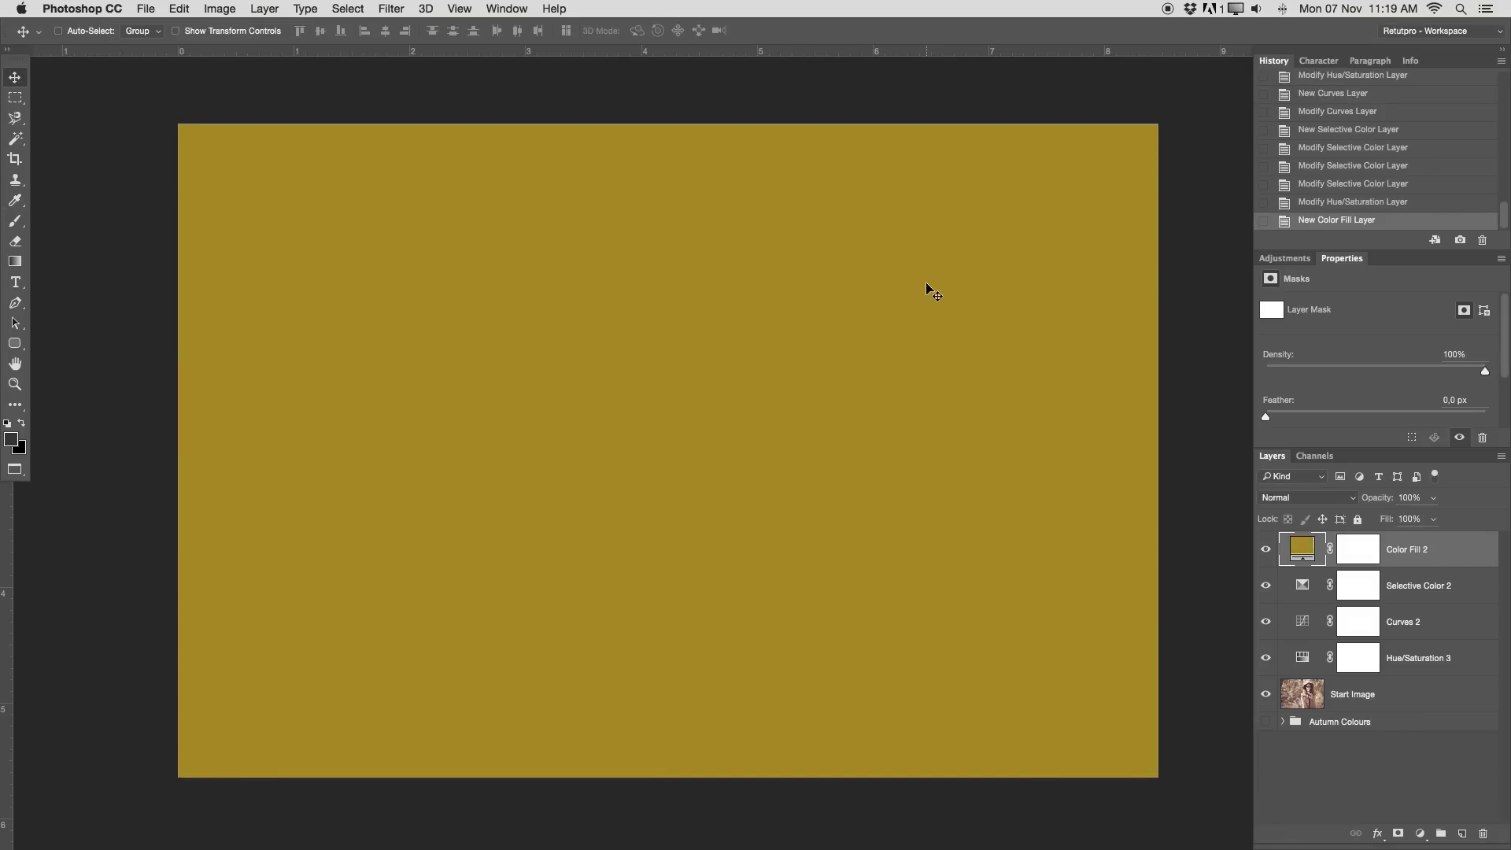
pyautogui.click(1303, 497)
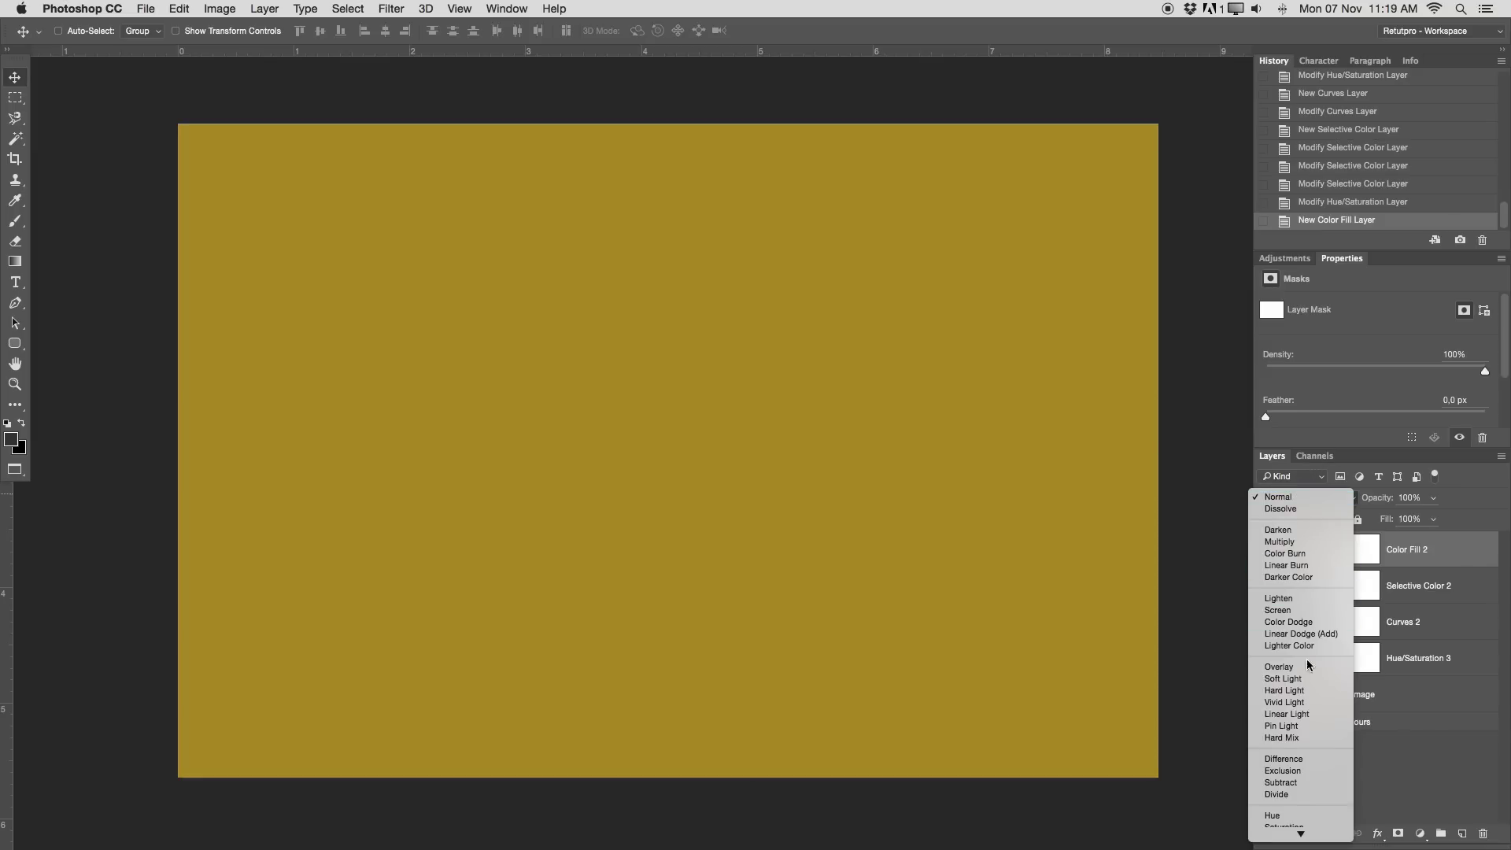
# Step: Set Color Fill 2 to Color blend mode at 13% opacity, toggling it to compare
pyautogui.click(1287, 820)
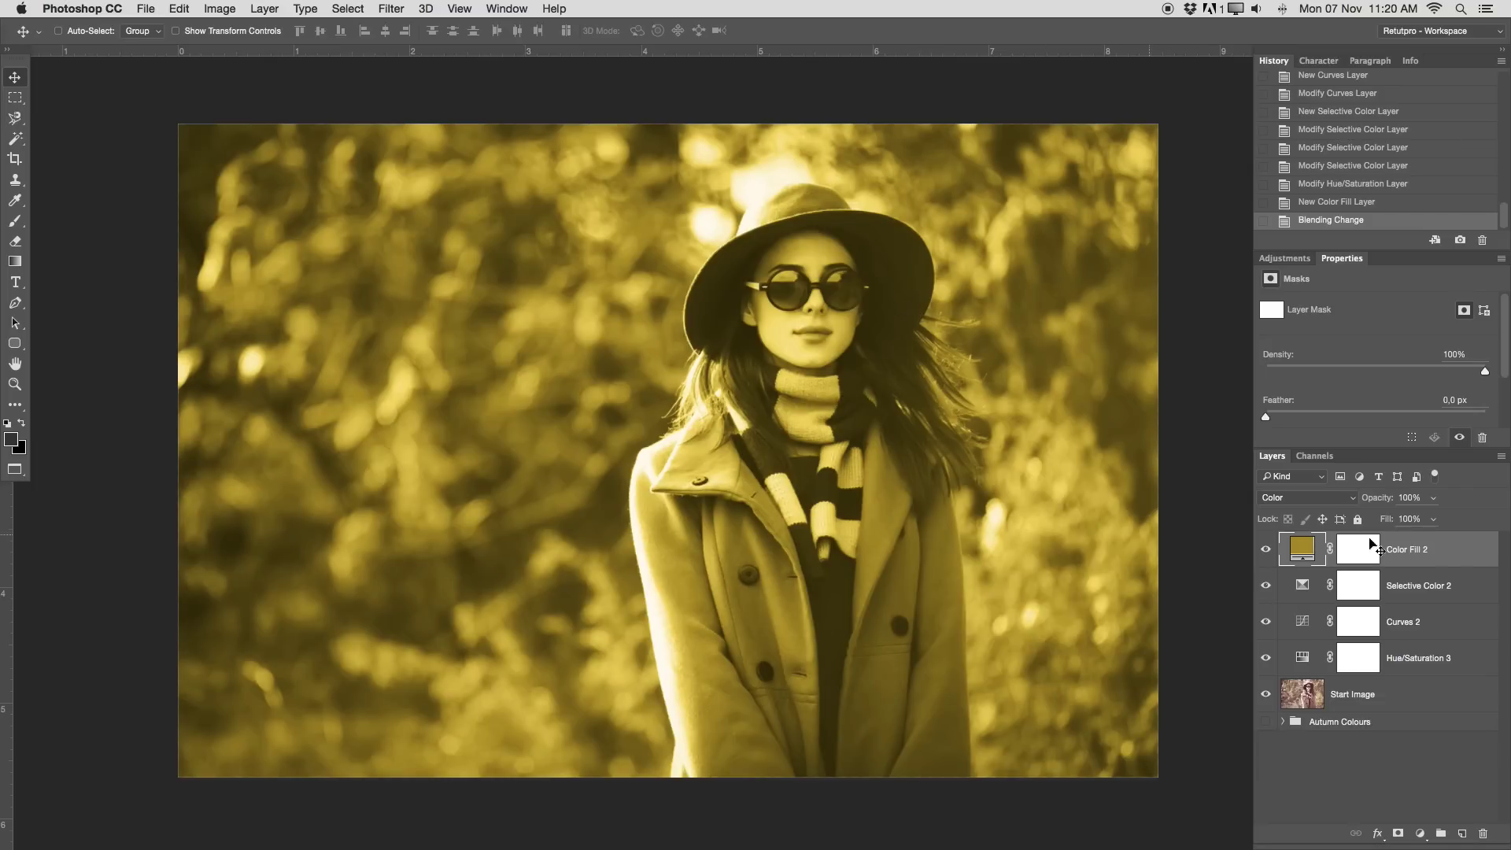
pyautogui.click(1400, 497)
pyautogui.write('10')
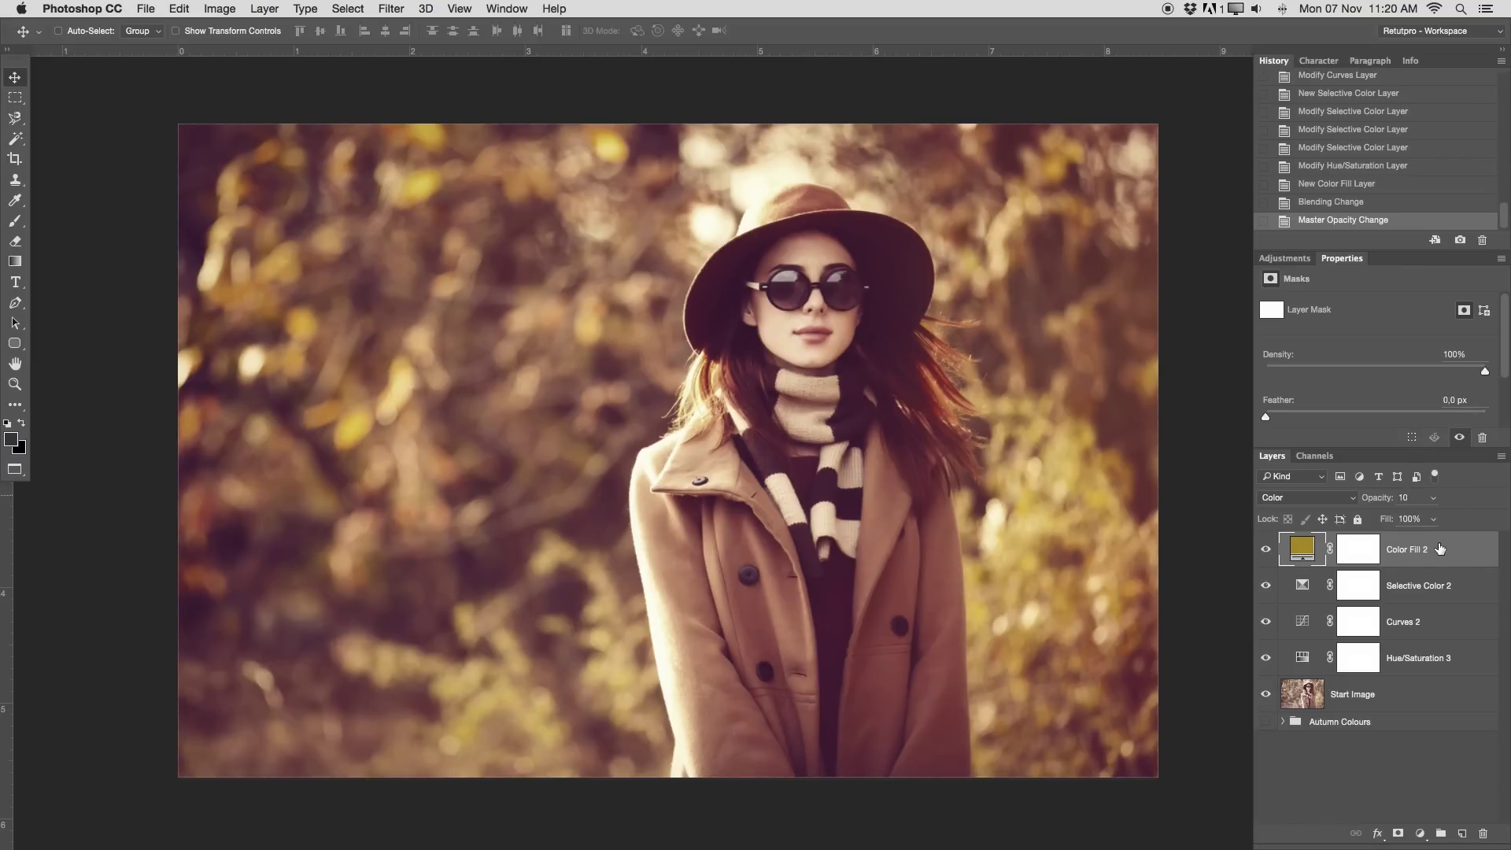
pyautogui.click(1265, 555)
pyautogui.click(1266, 557)
pyautogui.moveTo(1389, 499); pyautogui.dragTo(1390, 501)
pyautogui.moveTo(1390, 501); pyautogui.dragTo(1387, 499)
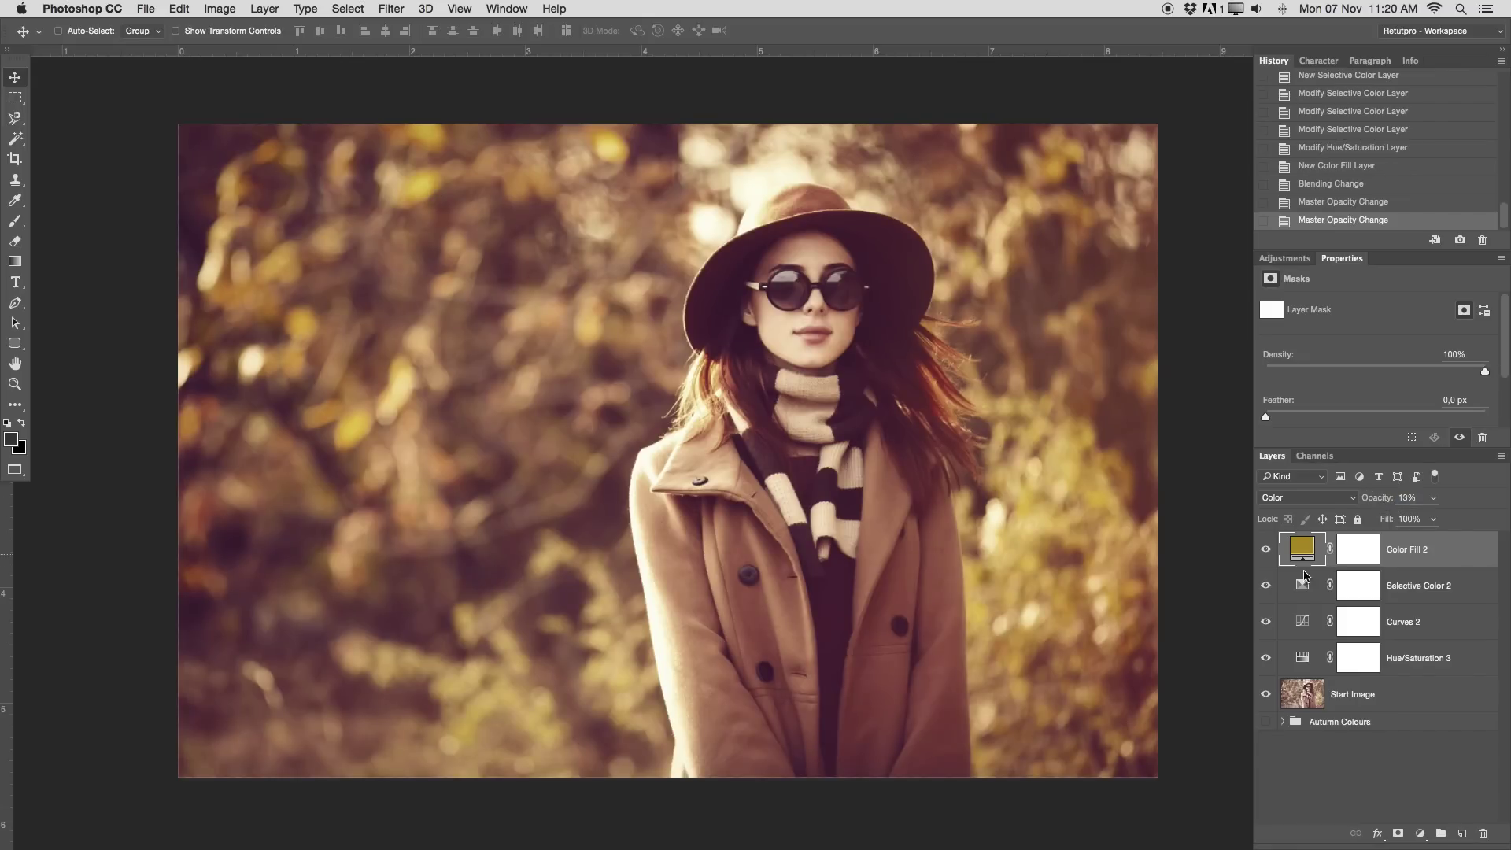
pyautogui.click(1266, 551)
pyautogui.click(1267, 553)
pyautogui.click(1266, 555)
pyautogui.click(1267, 555)
# Step: Sample dark plum #38162a from the photo's shadowy background as the foreground colour
pyautogui.click(12, 439)
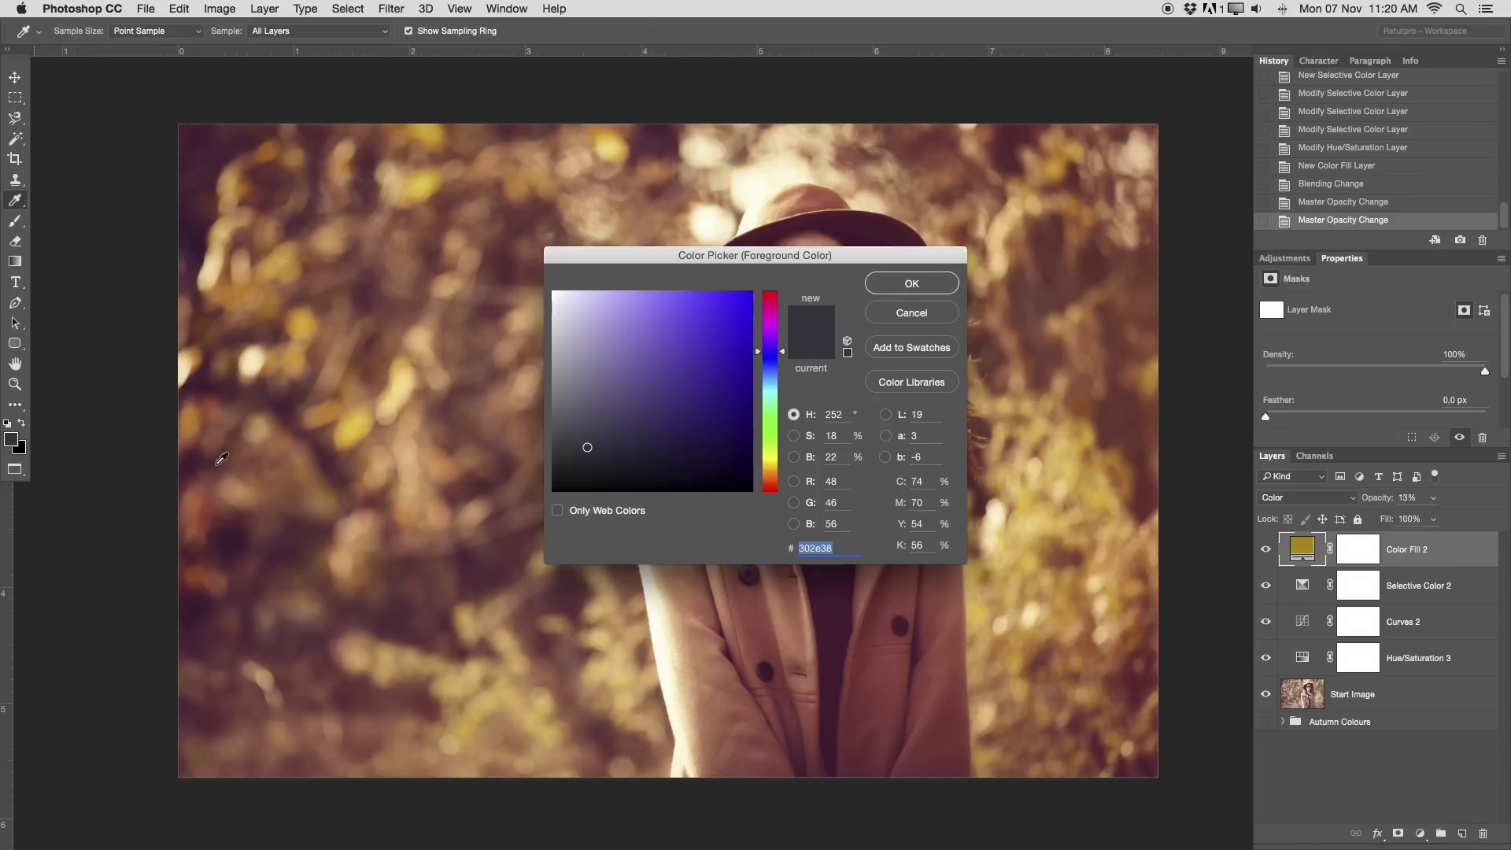
pyautogui.moveTo(669, 270); pyautogui.dragTo(641, 297)
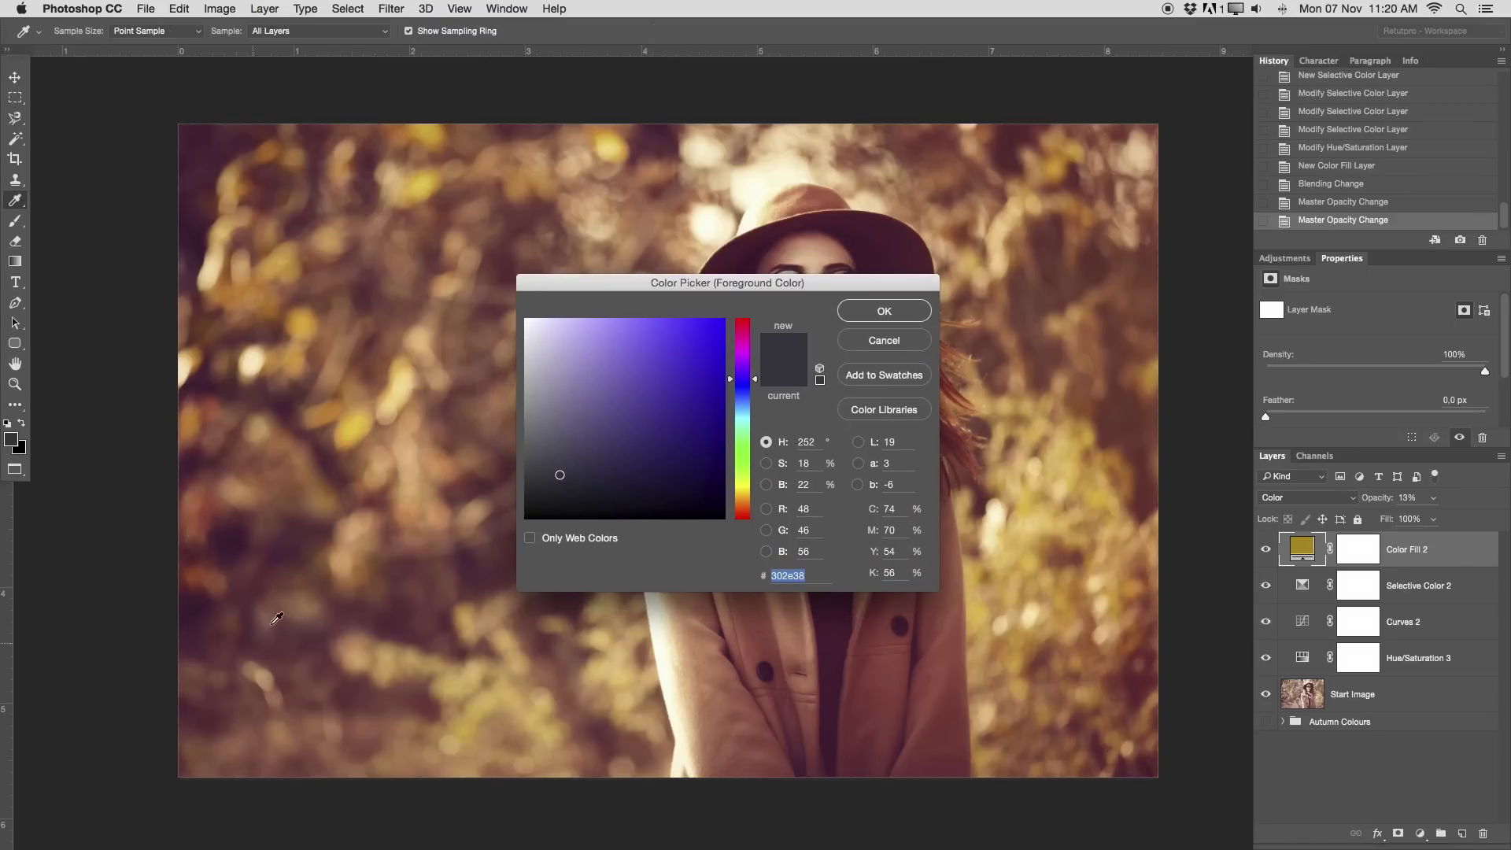
pyautogui.click(363, 615)
pyautogui.moveTo(363, 615); pyautogui.dragTo(398, 634)
pyautogui.click(397, 632)
pyautogui.click(193, 613)
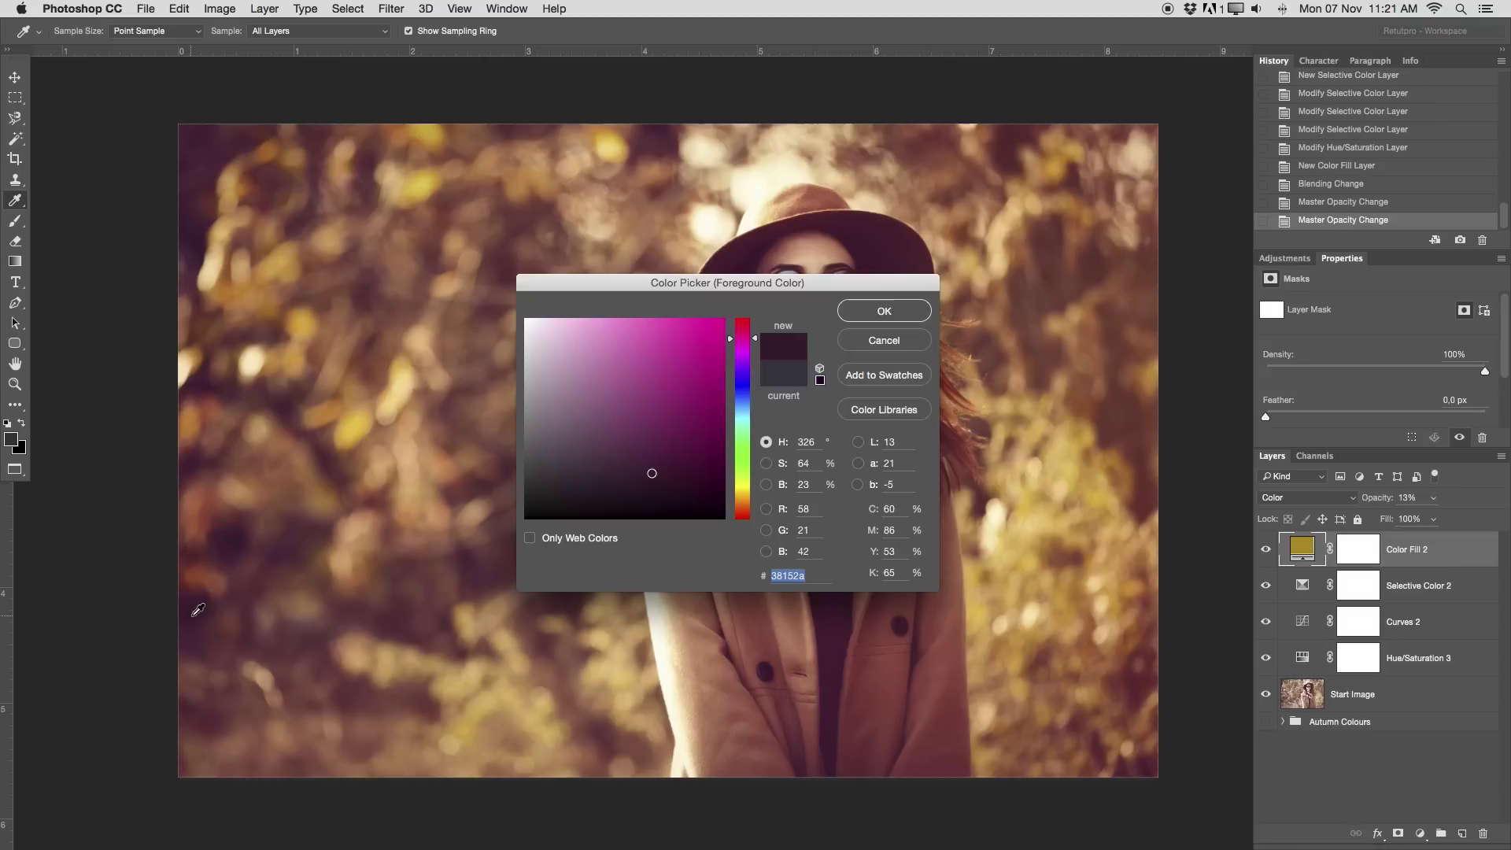
pyautogui.click(885, 312)
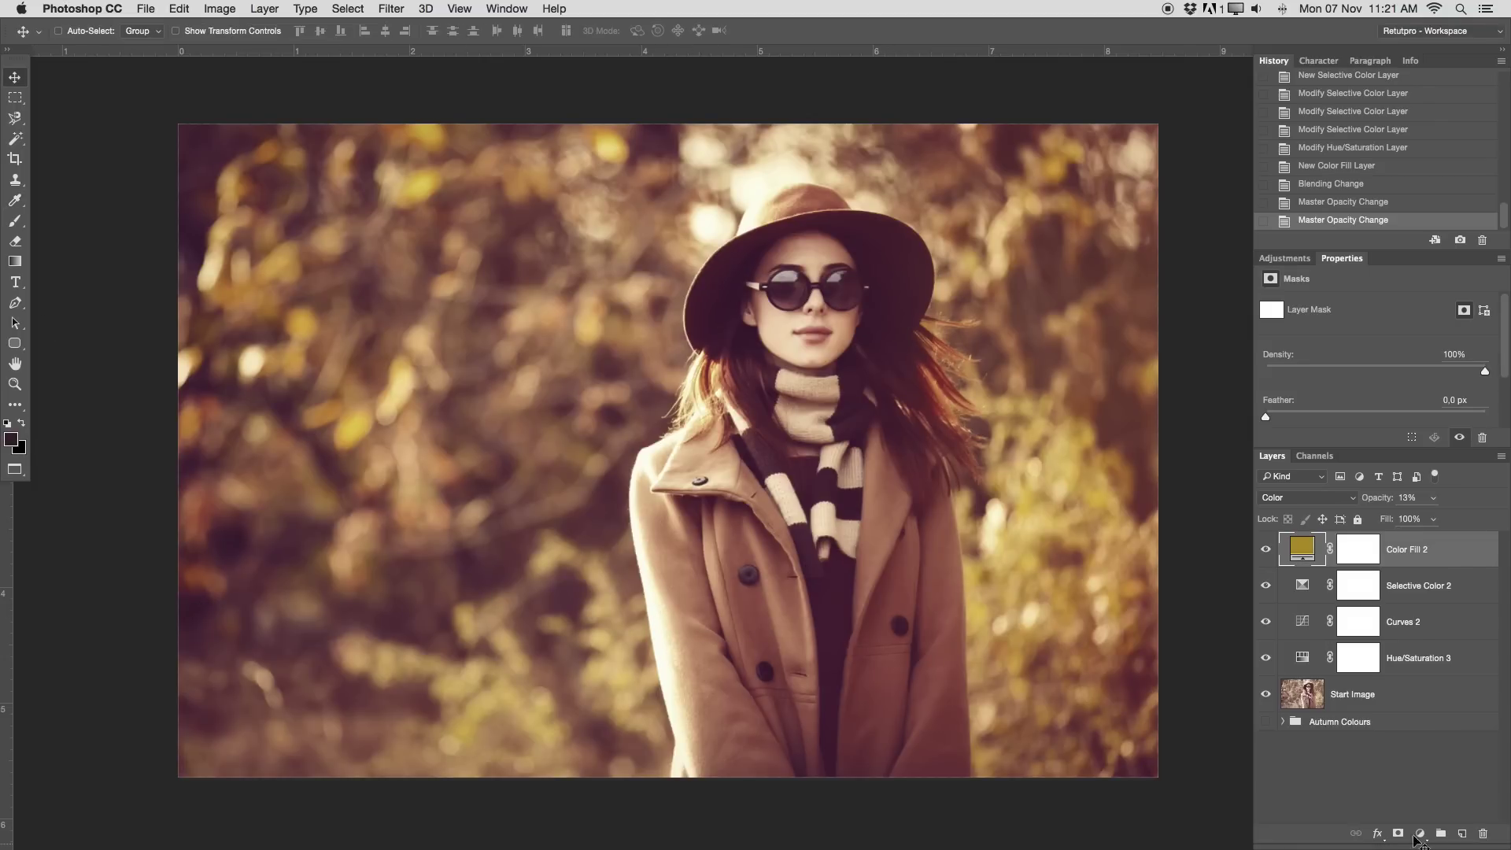
# Step: Add a Foreground to Transparent gradient fill angled at about -31° to darken the left side
pyautogui.click(1420, 834)
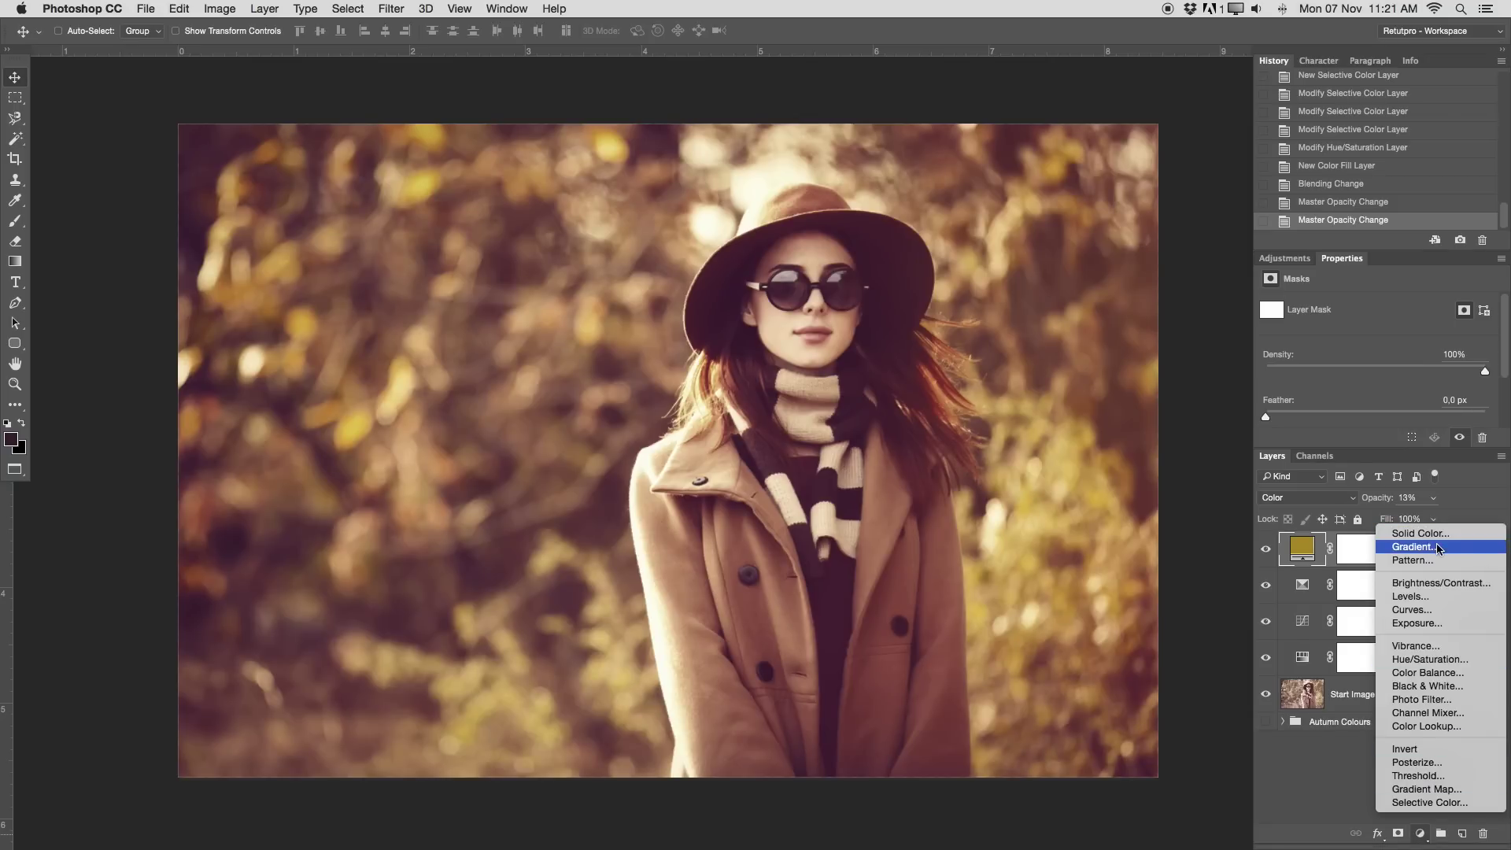
pyautogui.click(1409, 553)
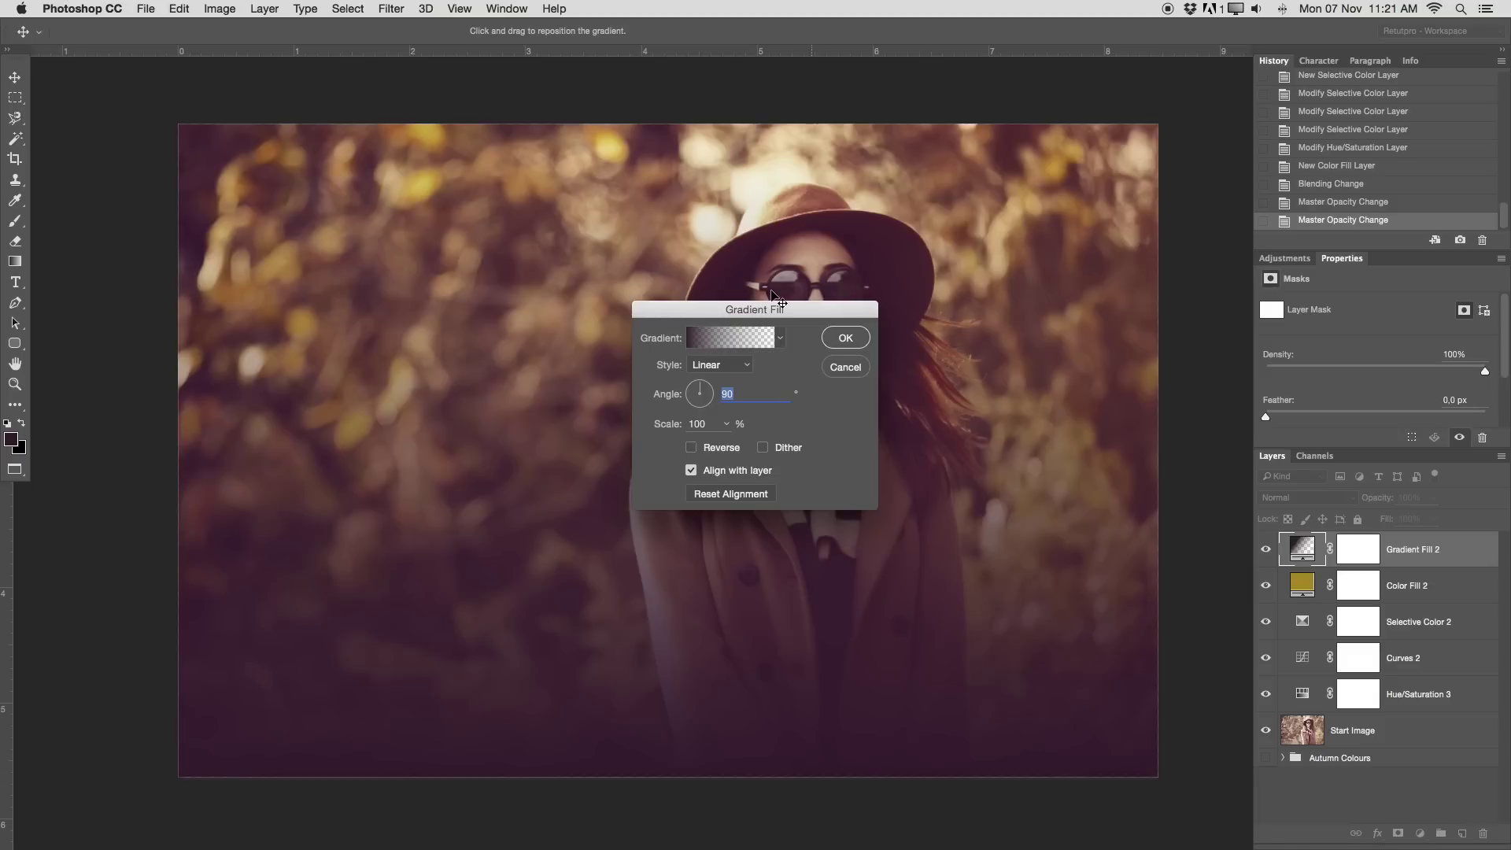
pyautogui.moveTo(774, 315); pyautogui.dragTo(732, 341)
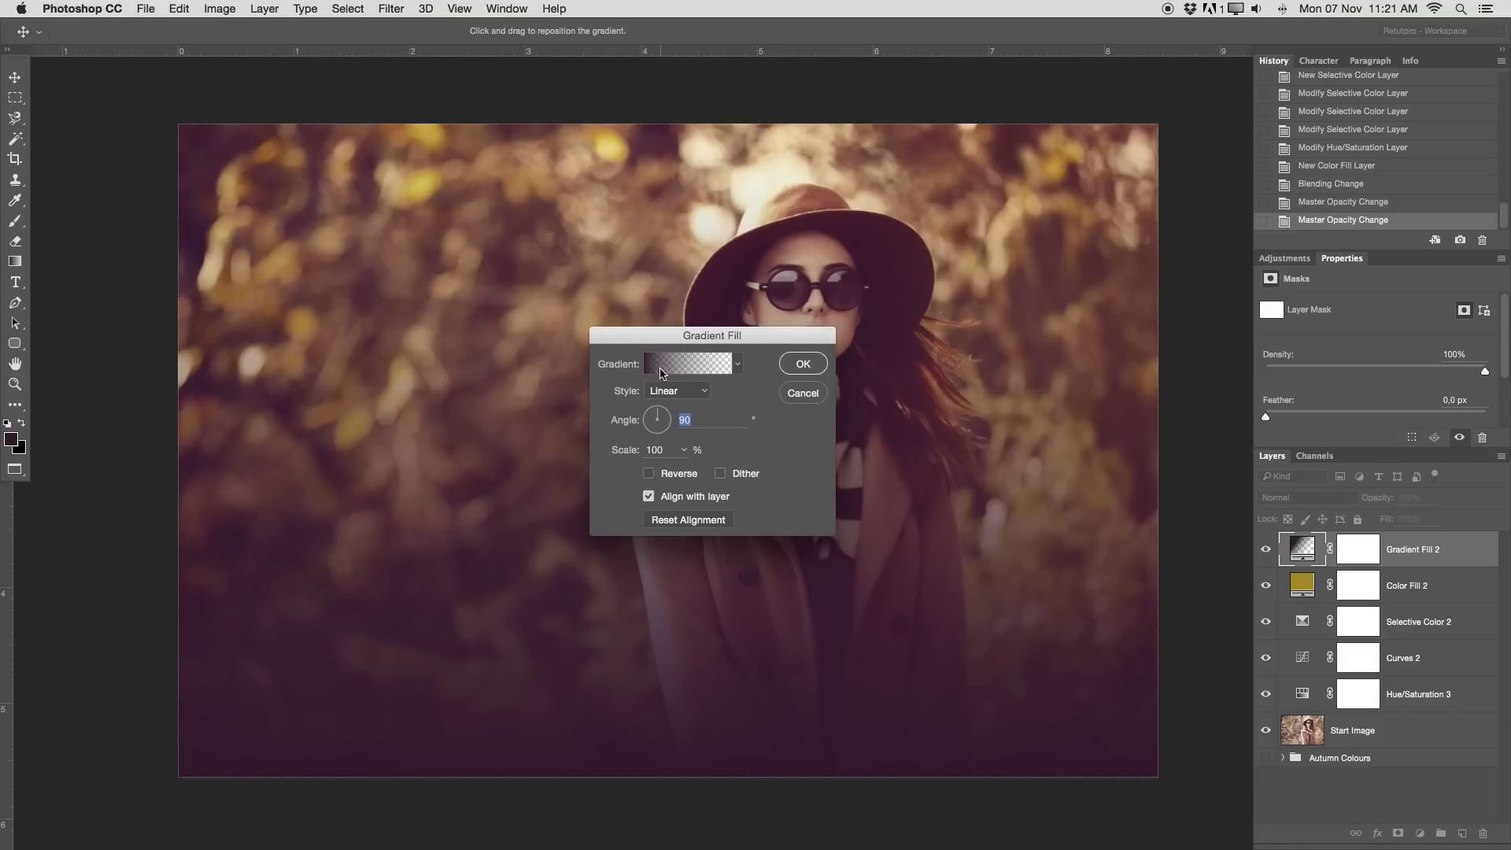
pyautogui.click(738, 366)
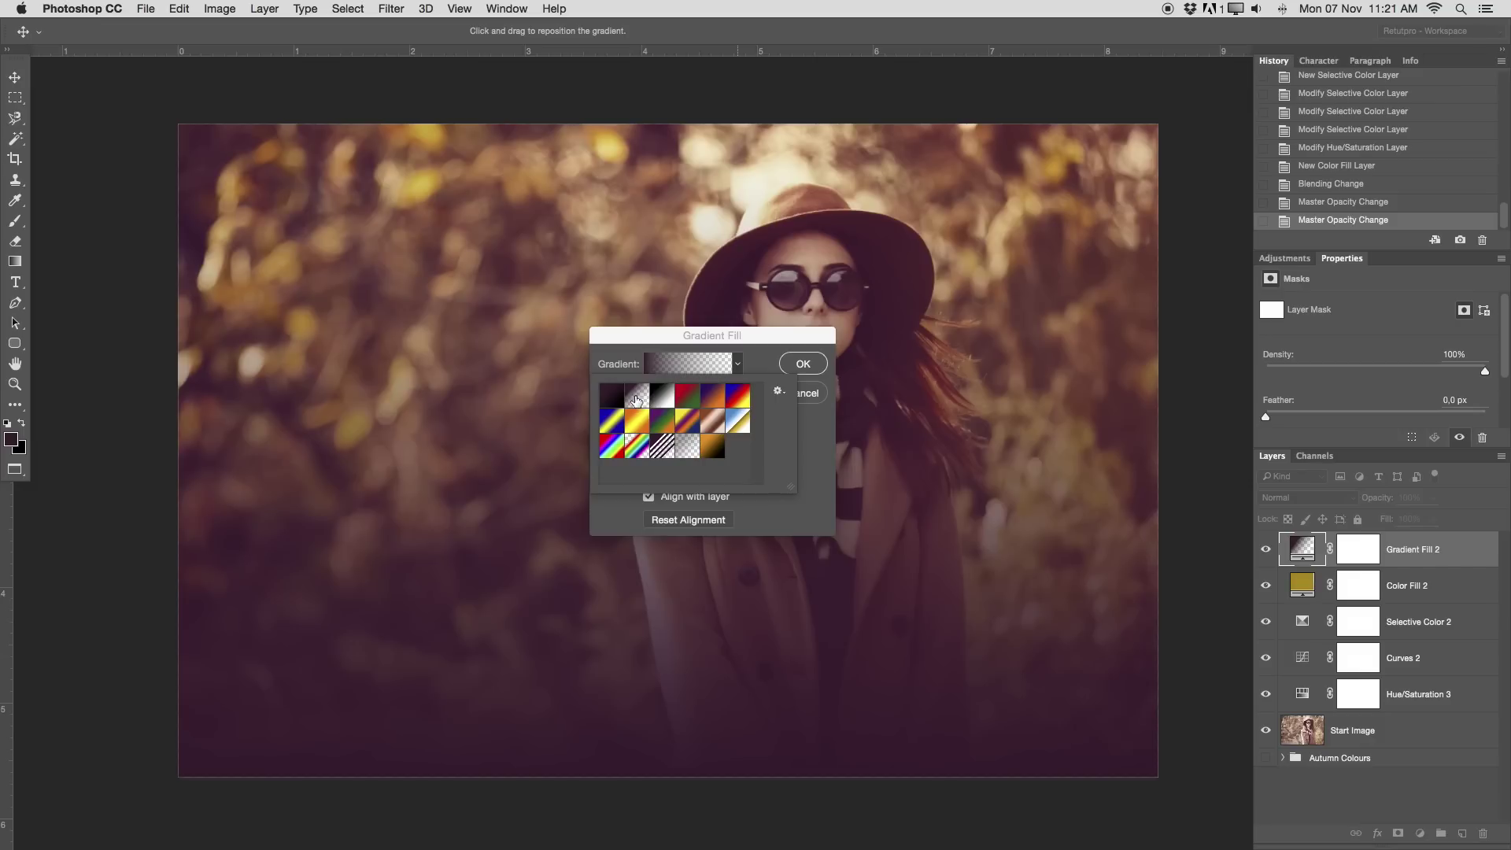
pyautogui.click(750, 356)
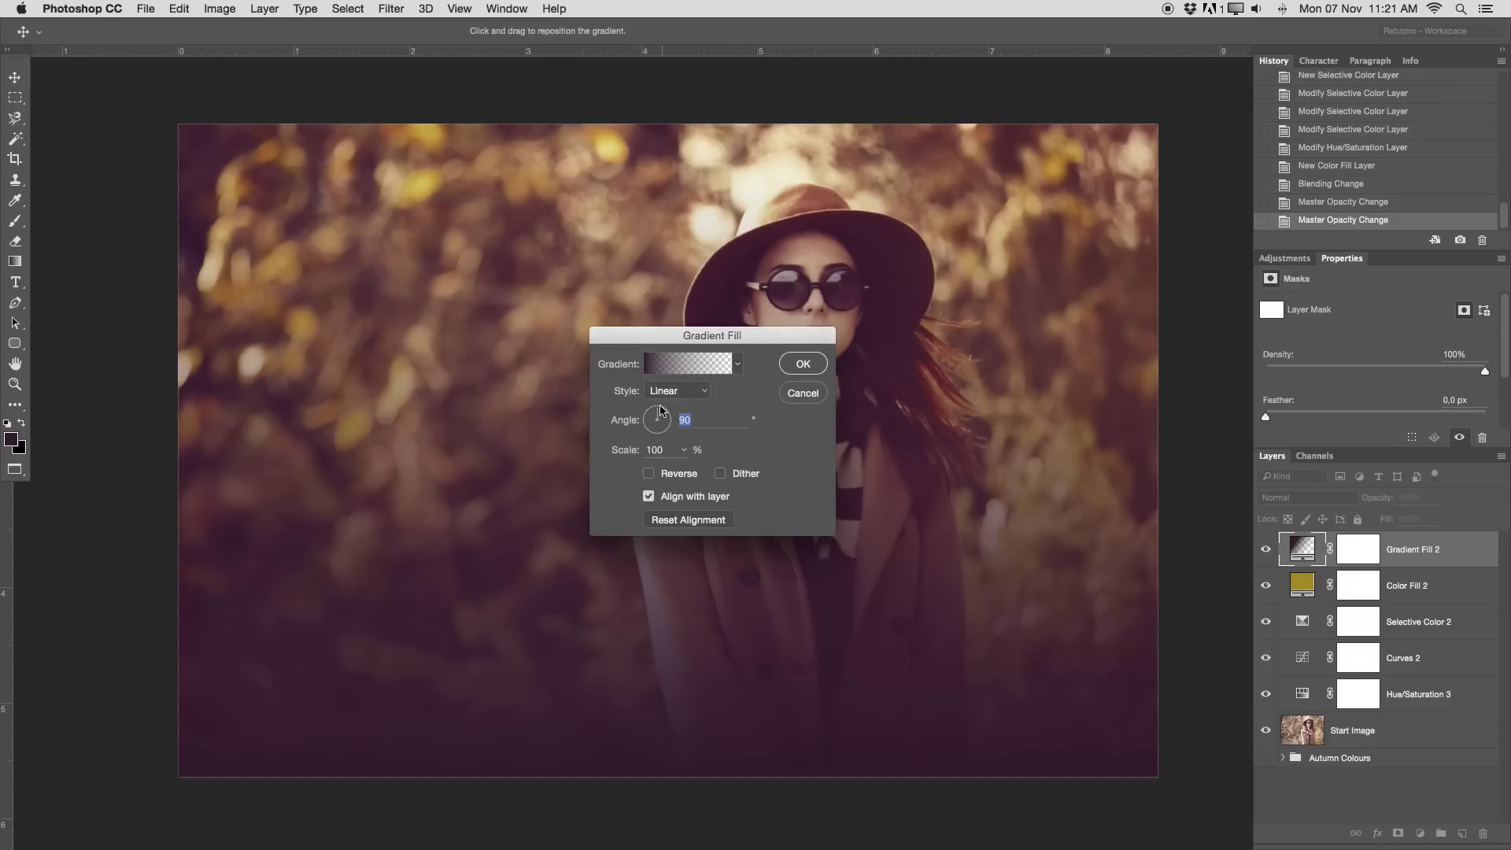
pyautogui.moveTo(660, 406); pyautogui.dragTo(669, 426)
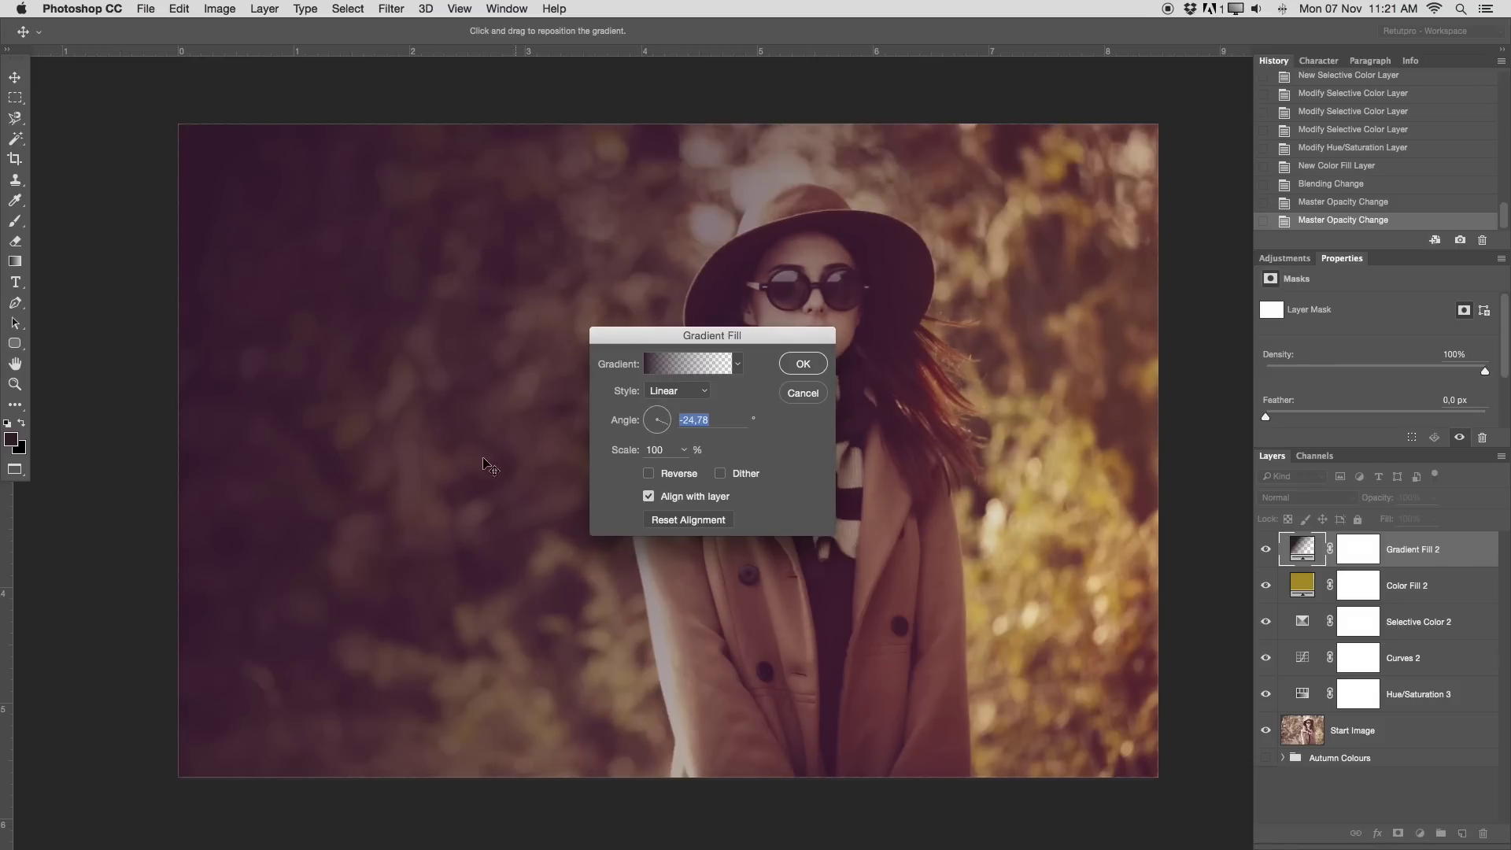
pyautogui.moveTo(667, 430); pyautogui.dragTo(670, 431)
pyautogui.click(800, 364)
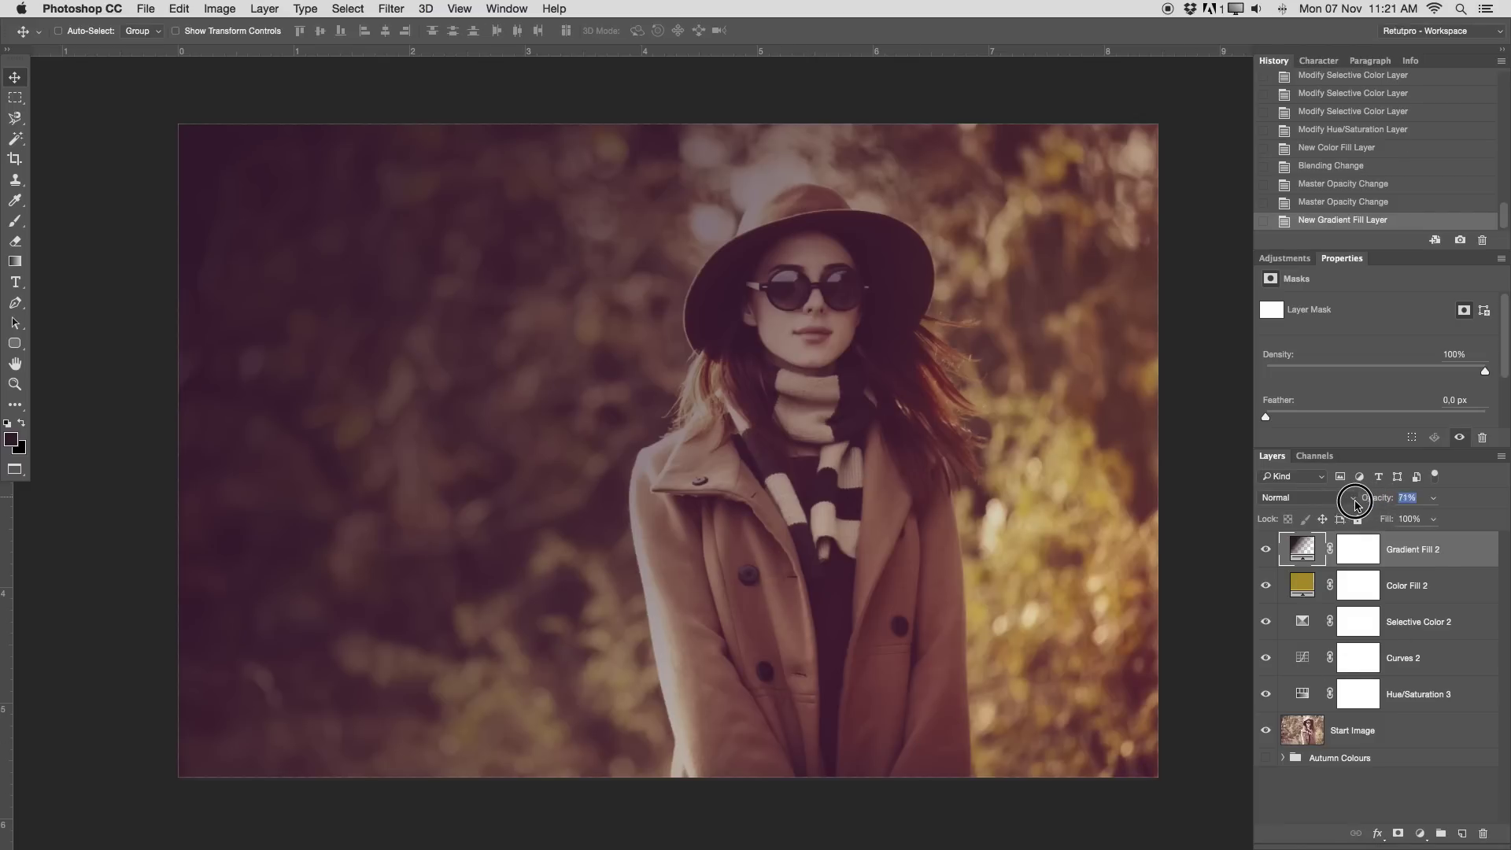
# Step: Lower Gradient Fill 2's opacity and toggle its visibility to compare before and after
pyautogui.moveTo(1371, 498)
pyautogui.mouseDown()
pyautogui.moveTo(1330, 504)
pyautogui.moveTo(1352, 504)
pyautogui.mouseUp()
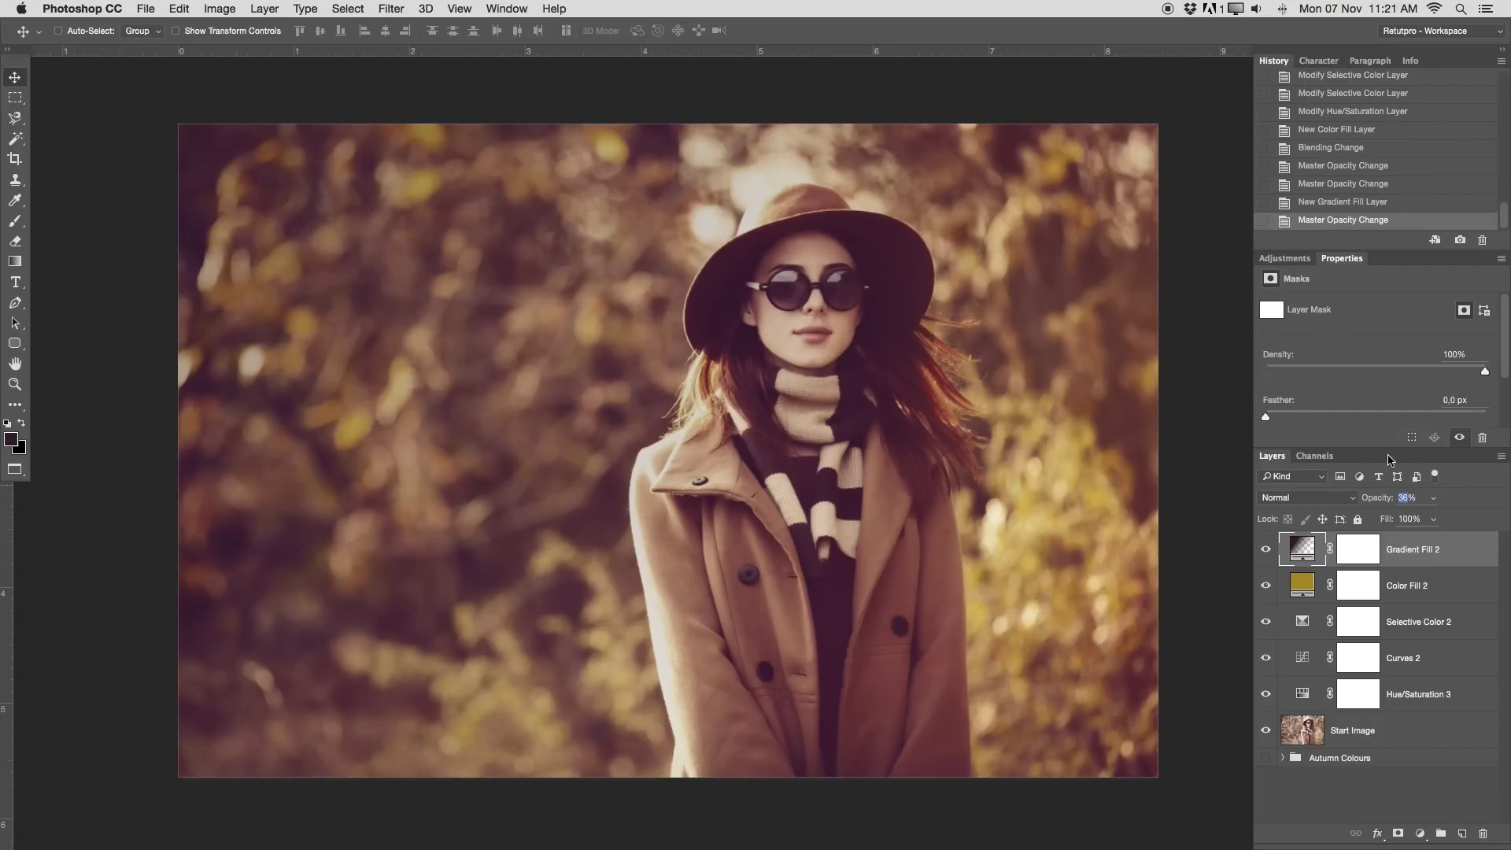
pyautogui.write('5')
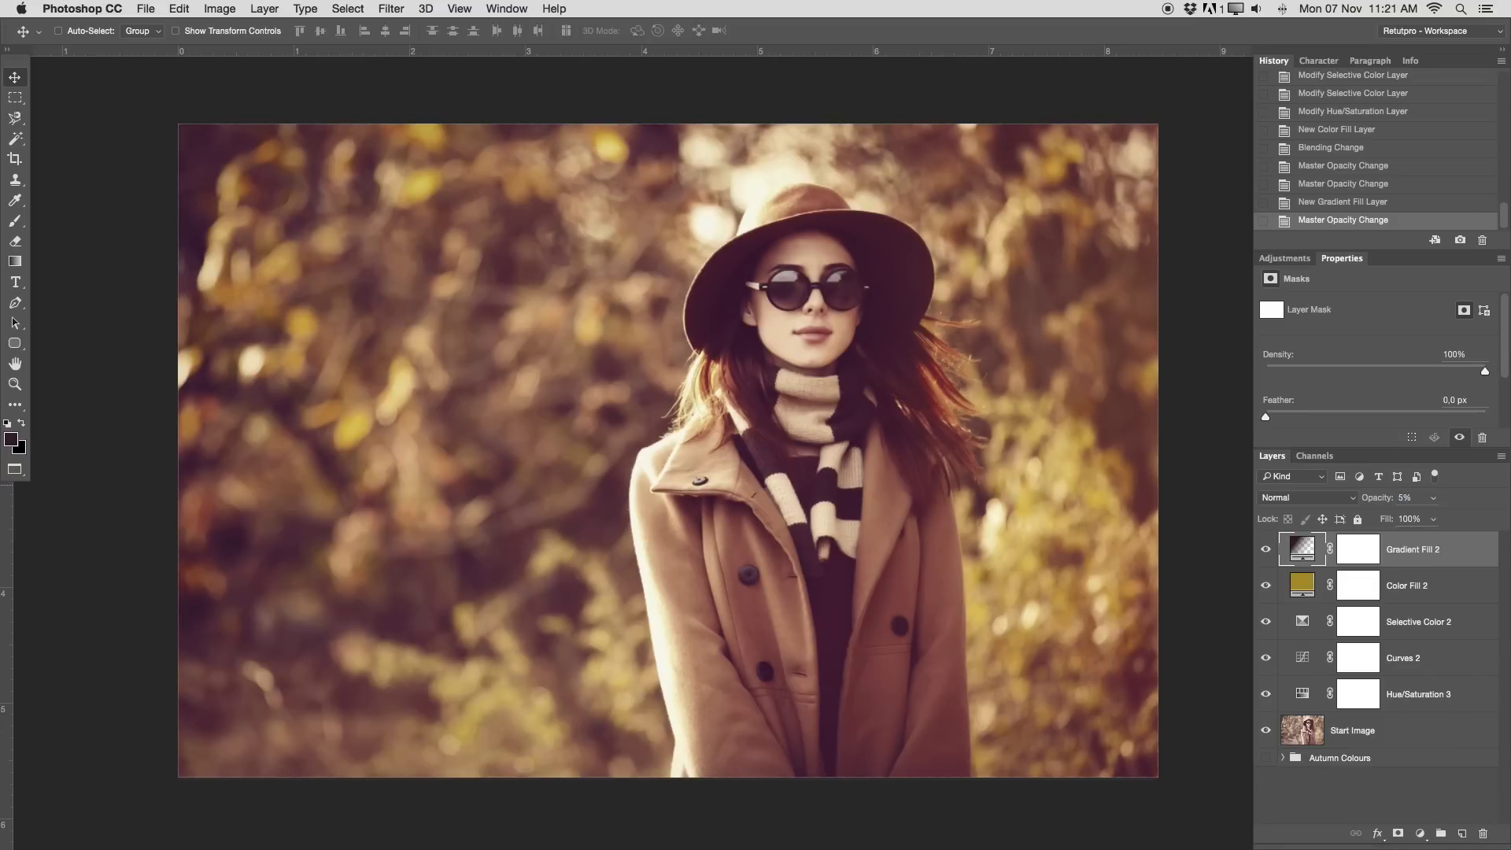
pyautogui.write('35')
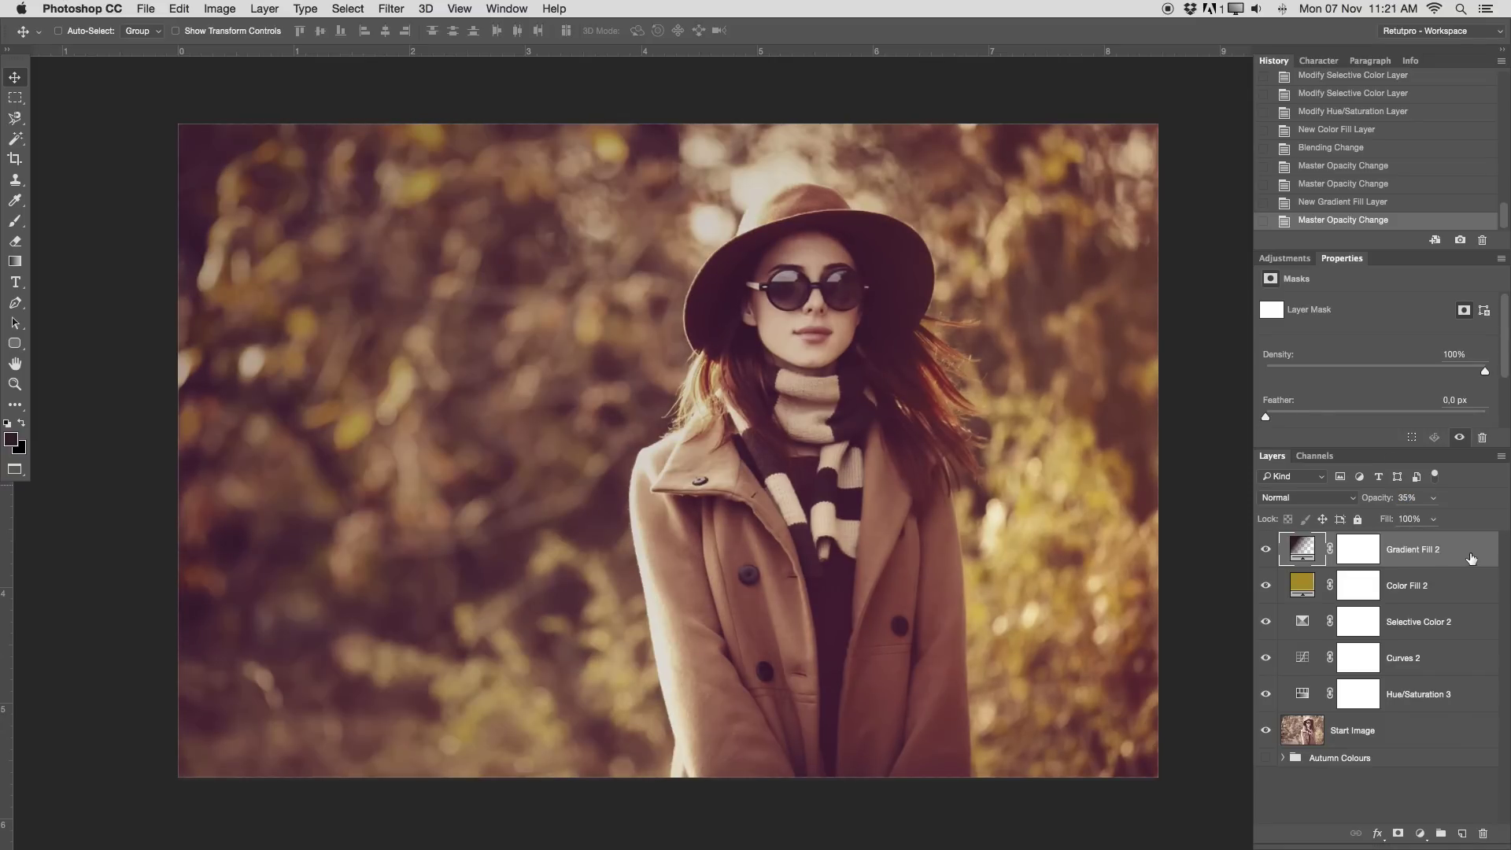
pyautogui.click(1267, 550)
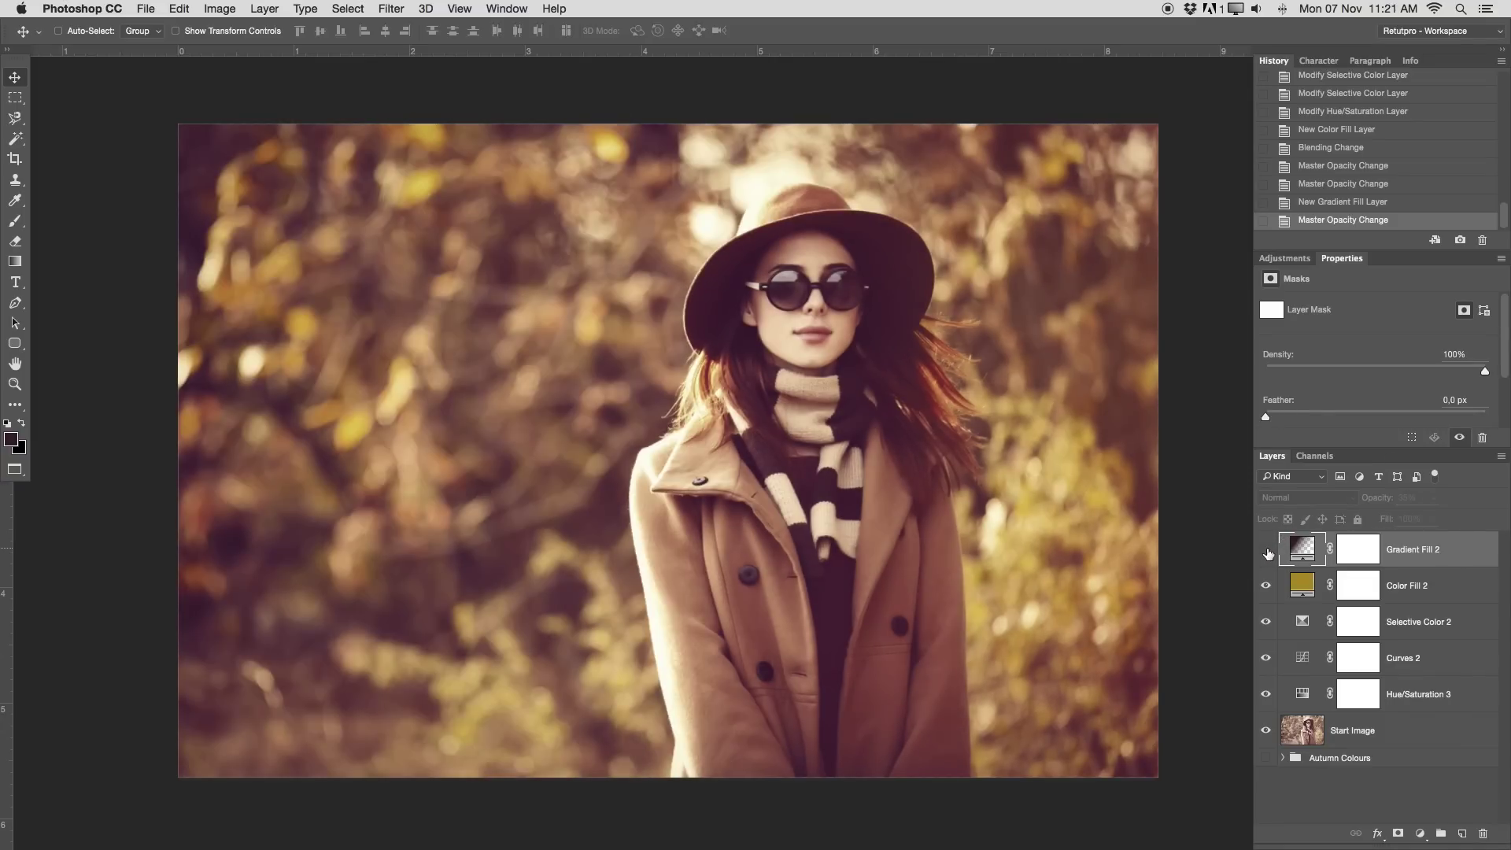
pyautogui.click(1267, 550)
pyautogui.click(1266, 550)
pyautogui.click(1267, 551)
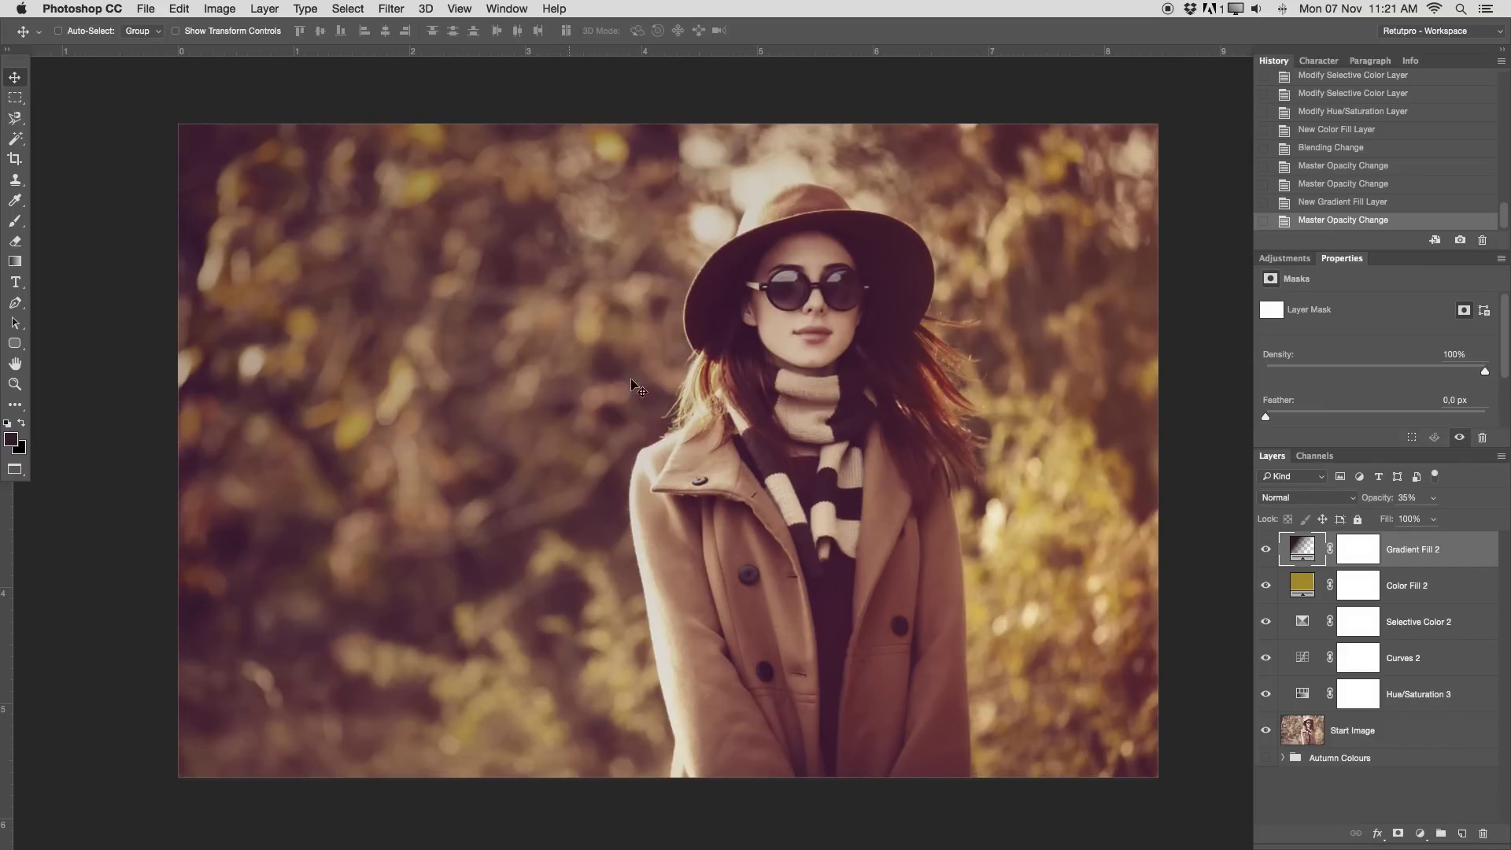
pyautogui.click(1267, 552)
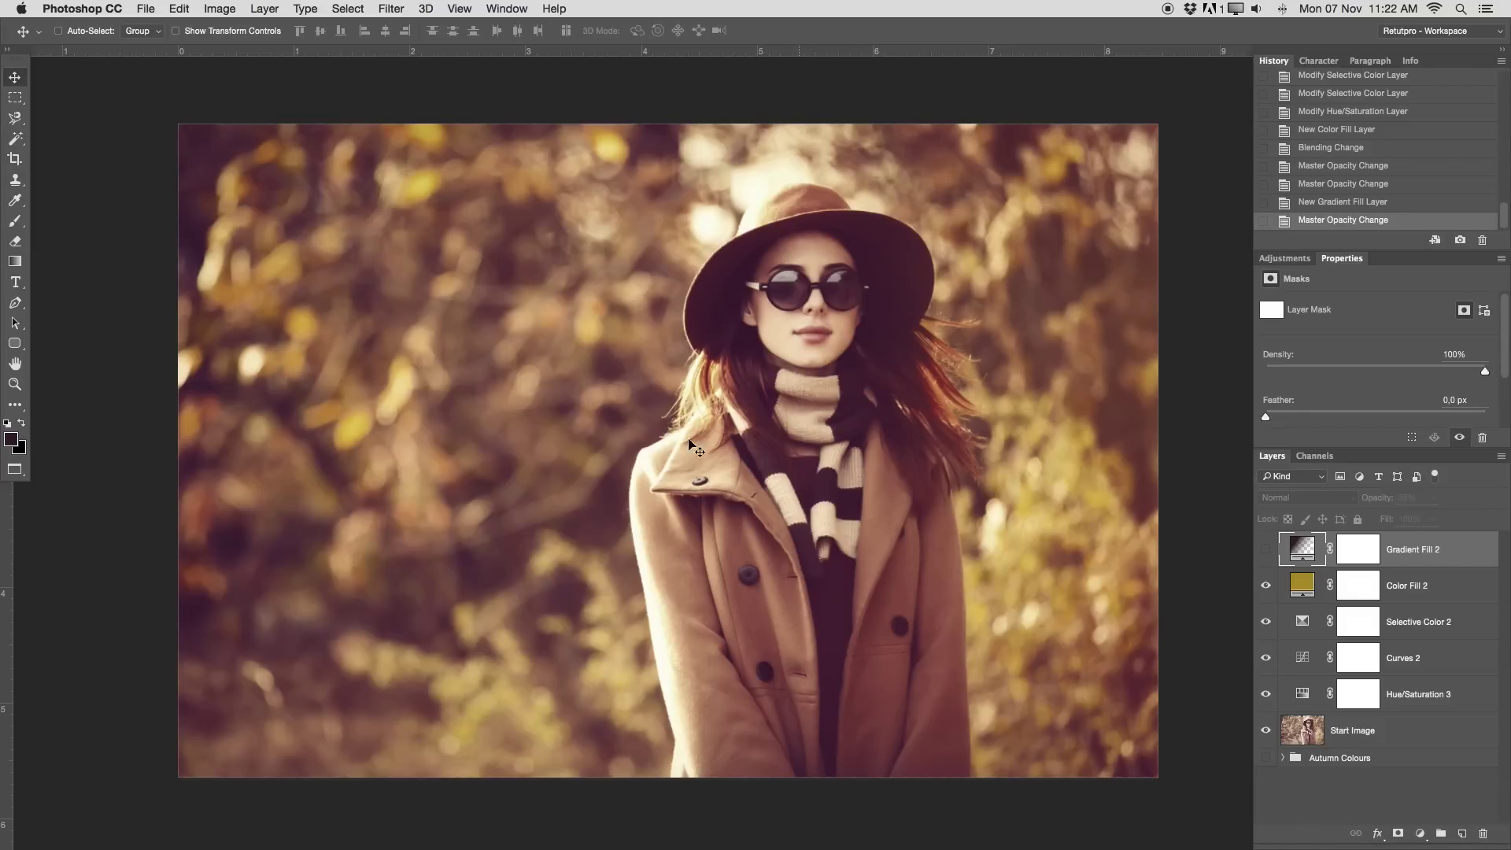
pyautogui.click(1266, 550)
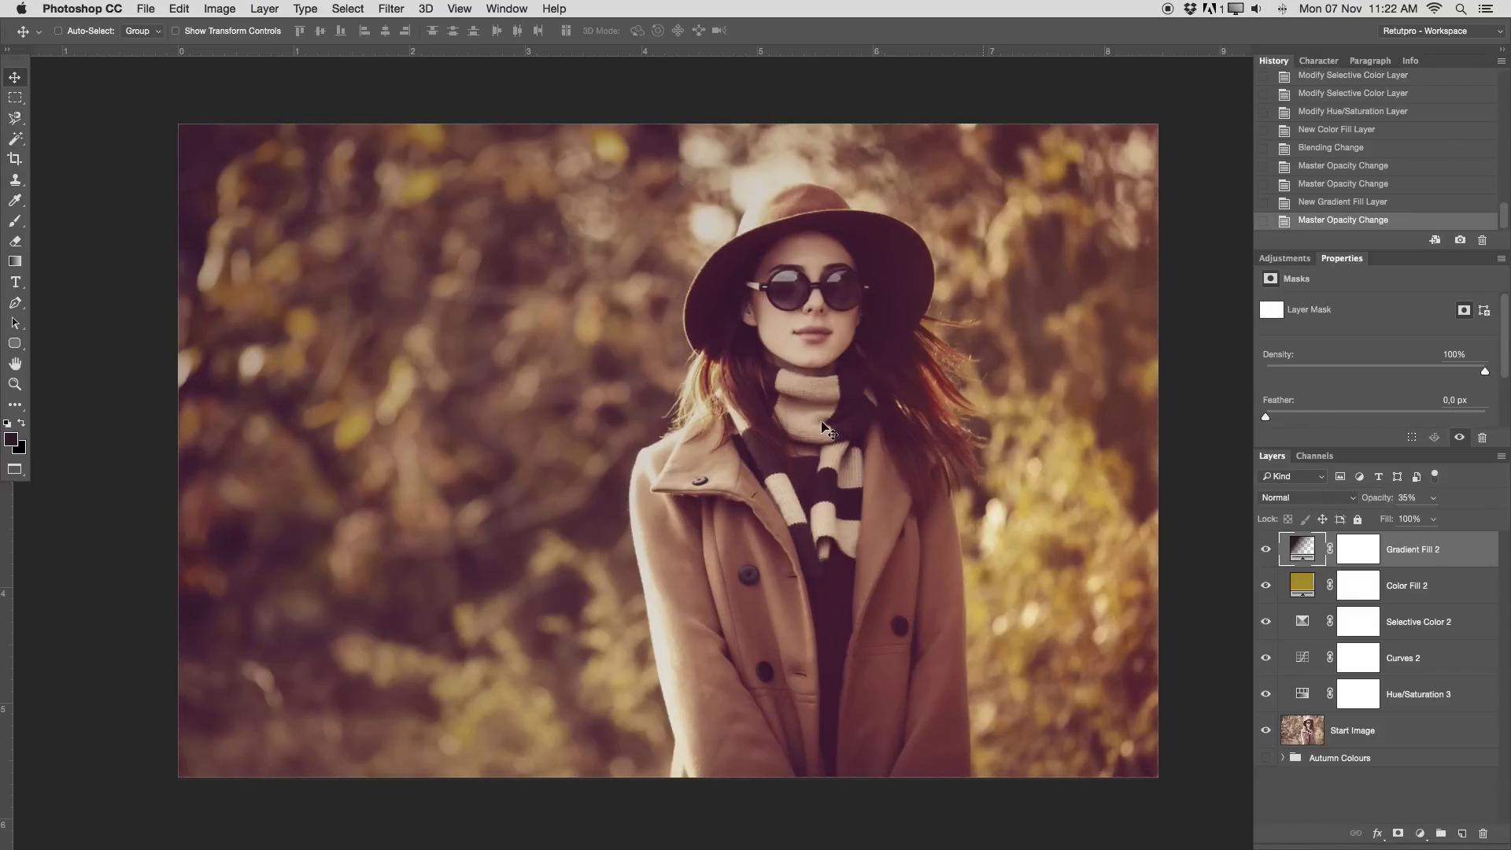
# Step: Try repositioning the gradient fill in the image, then undo the move
pyautogui.moveTo(483, 277); pyautogui.dragTo(276, 224)
pyautogui.moveTo(586, 425); pyautogui.dragTo(529, 417)
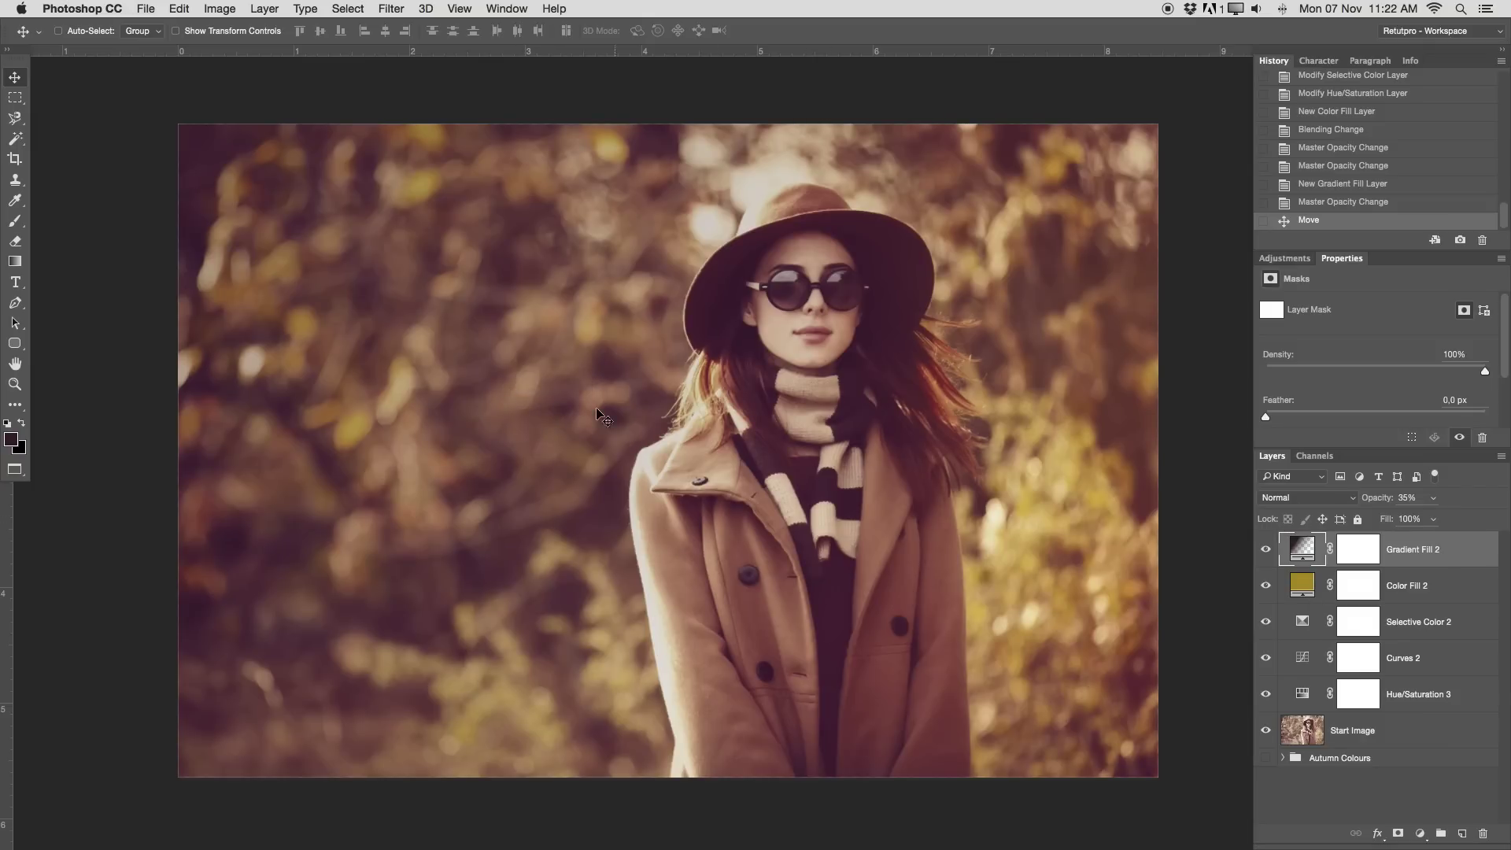
pyautogui.moveTo(554, 417); pyautogui.dragTo(441, 346)
pyautogui.press('super+z')
# Step: Zoom out, compare with the gradient hidden, and settle its opacity at 13%
pyautogui.click(1266, 549)
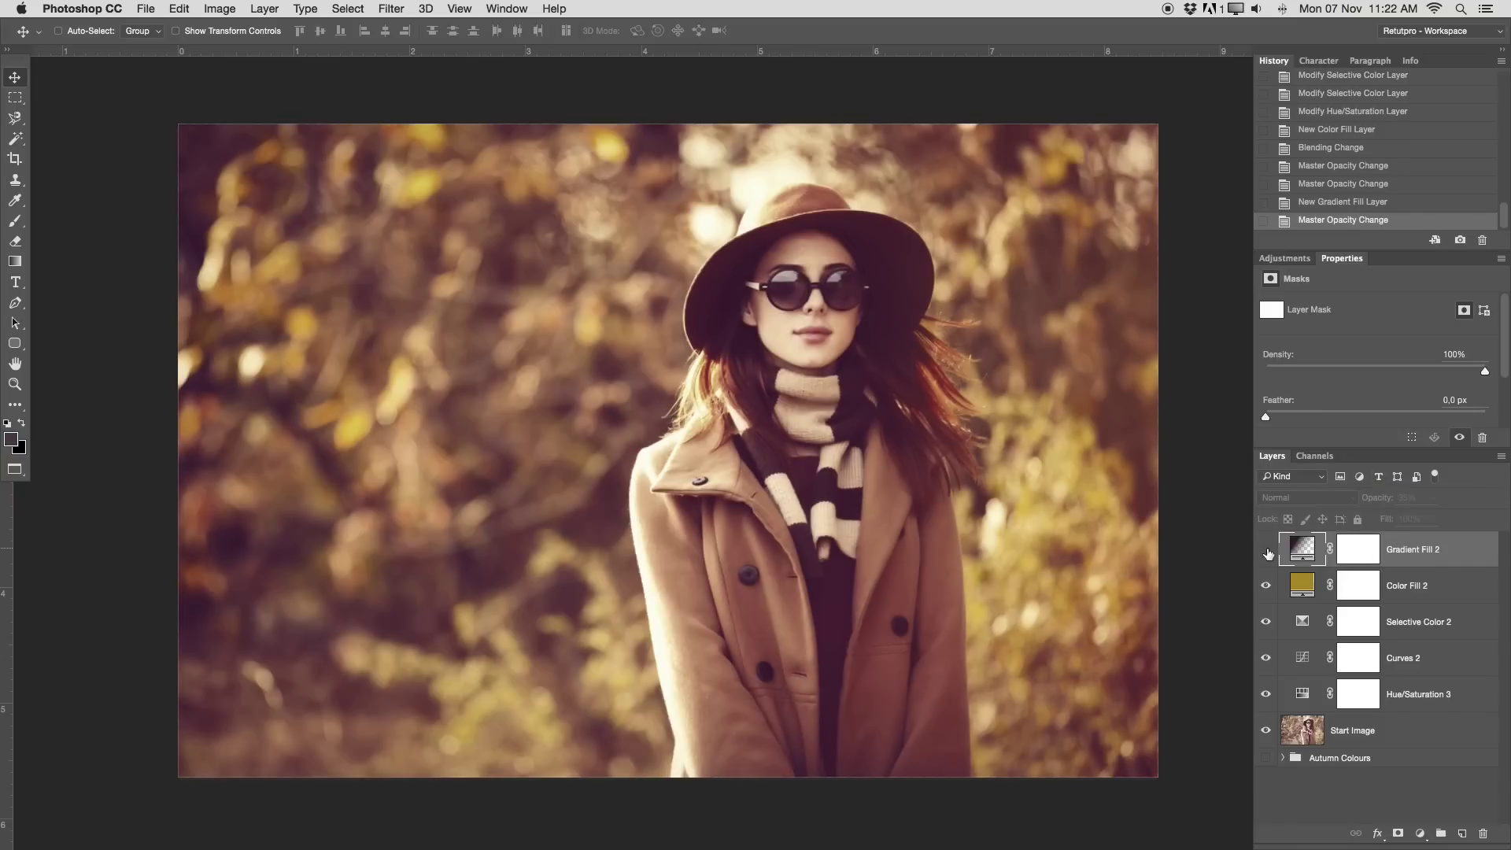
pyautogui.click(1266, 551)
pyautogui.press('z')
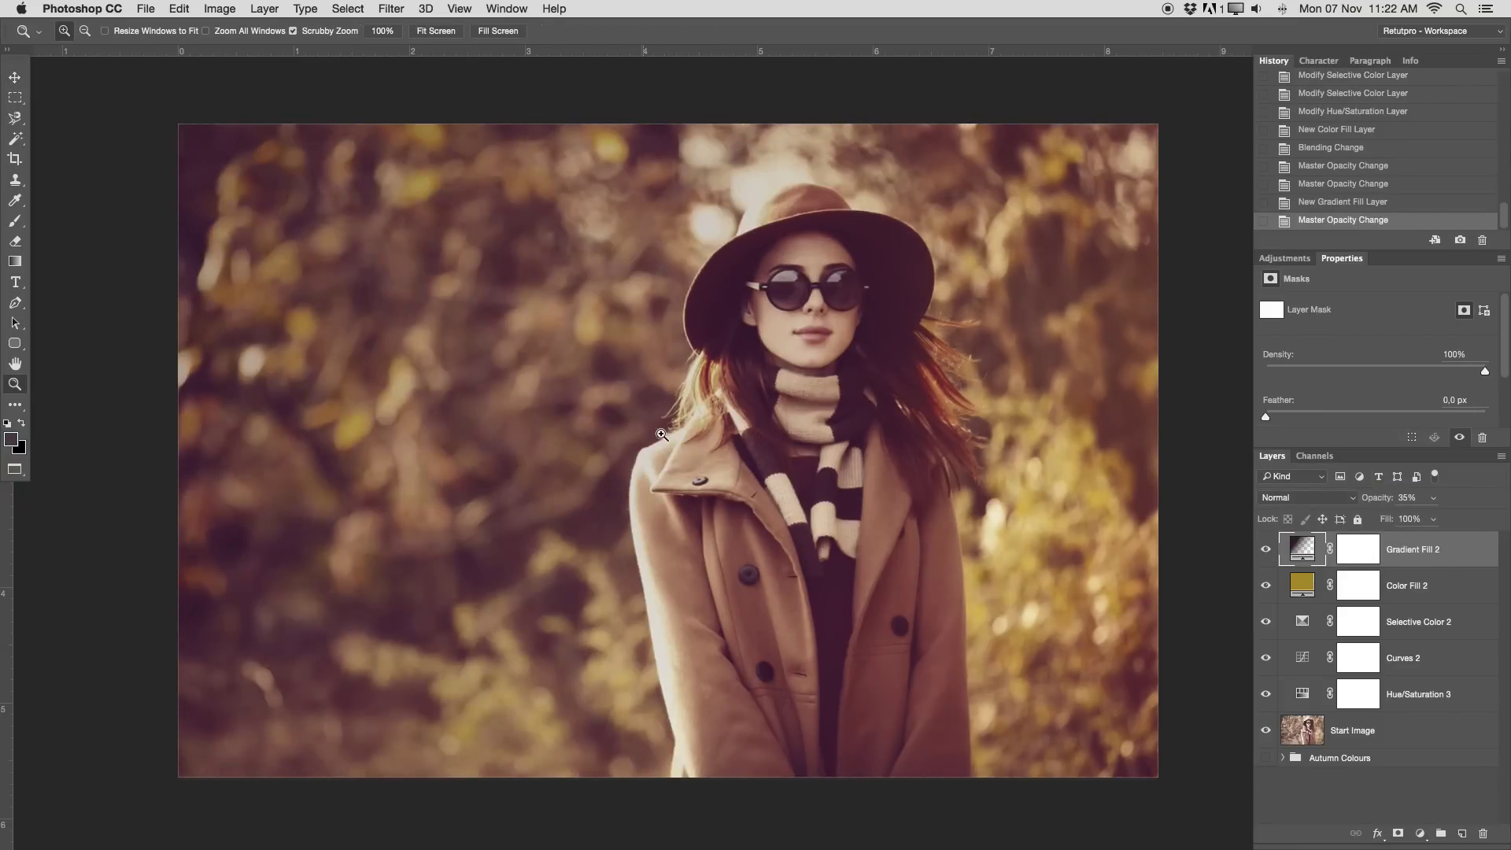
pyautogui.moveTo(662, 434); pyautogui.dragTo(639, 432)
pyautogui.click(1266, 549)
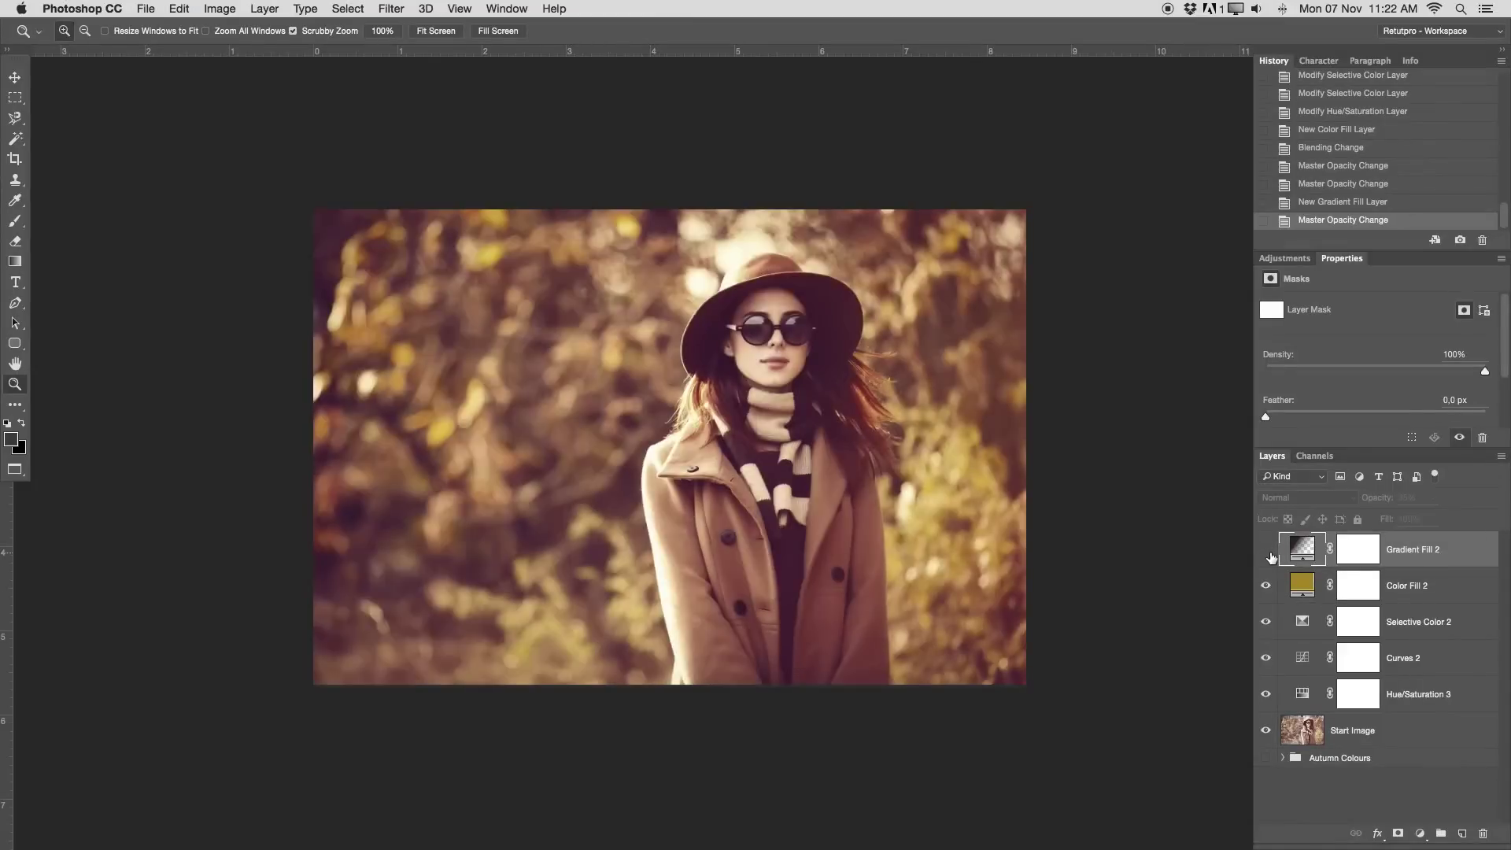
pyautogui.click(1267, 551)
pyautogui.moveTo(1390, 498)
pyautogui.mouseDown()
pyautogui.moveTo(1347, 499)
pyautogui.moveTo(1370, 499)
pyautogui.mouseUp()
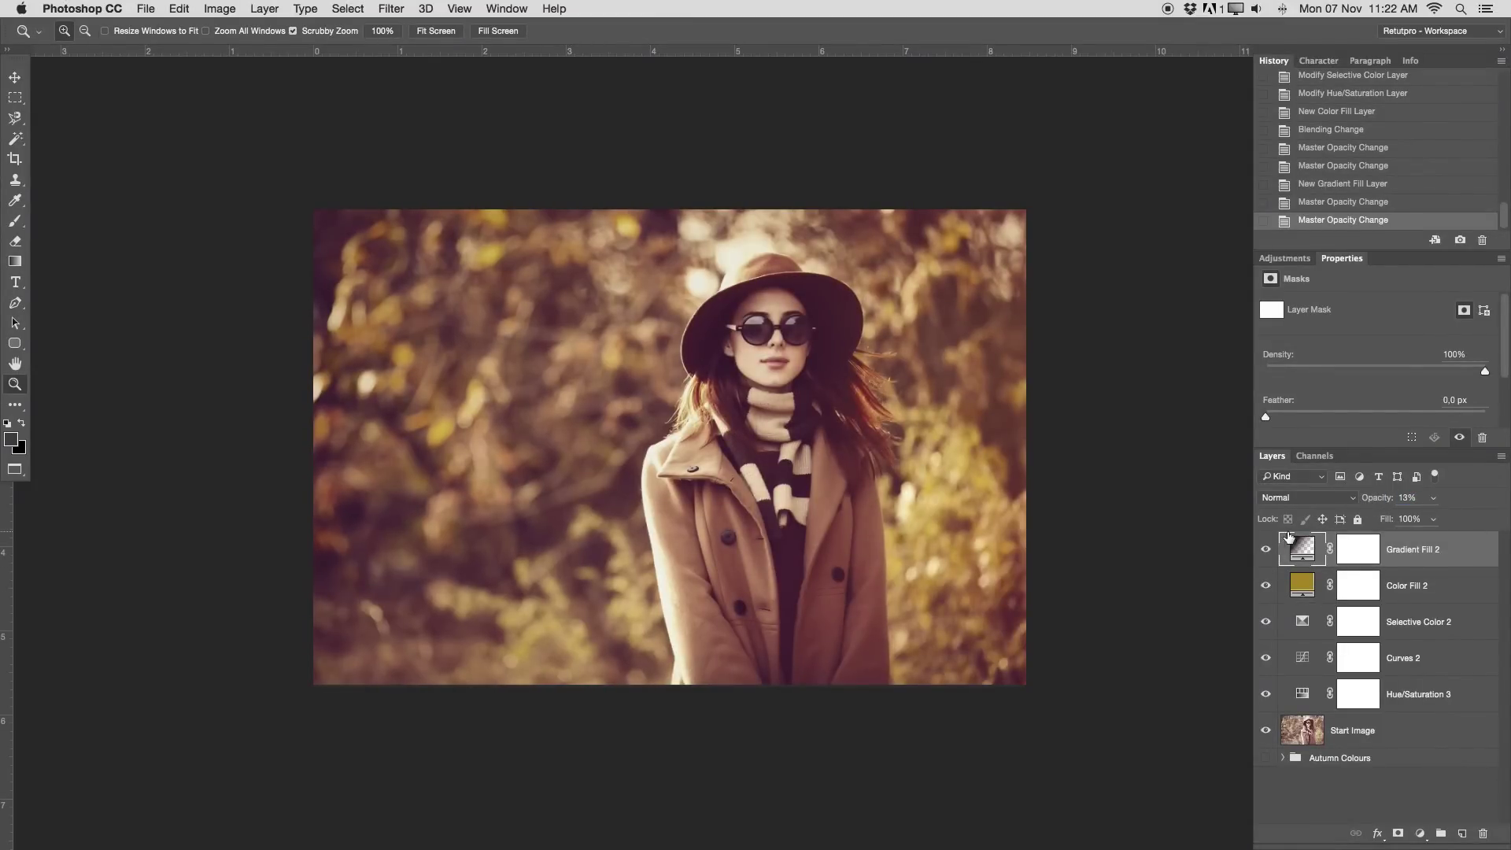
pyautogui.click(1268, 550)
pyautogui.click(1268, 549)
# Step: Select Gradient Fill 2 through Hue/Saturation 3, group them, and rename the group Colour
pyautogui.keyDown('shift'); pyautogui.click(1432, 682); pyautogui.keyUp('shift')
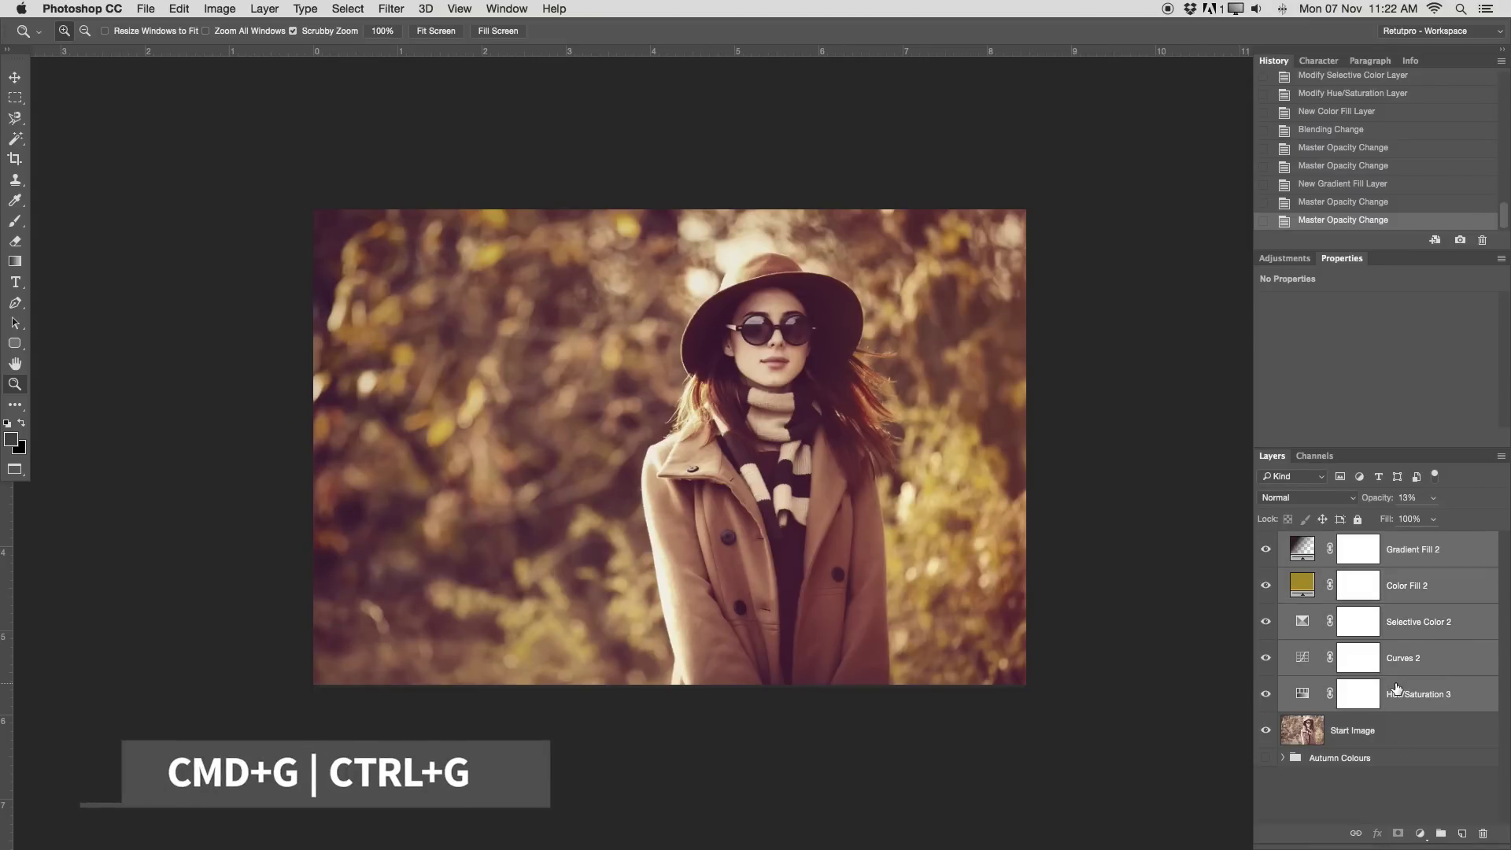
pyautogui.press('super+g')
pyautogui.doubleClick(1325, 541)
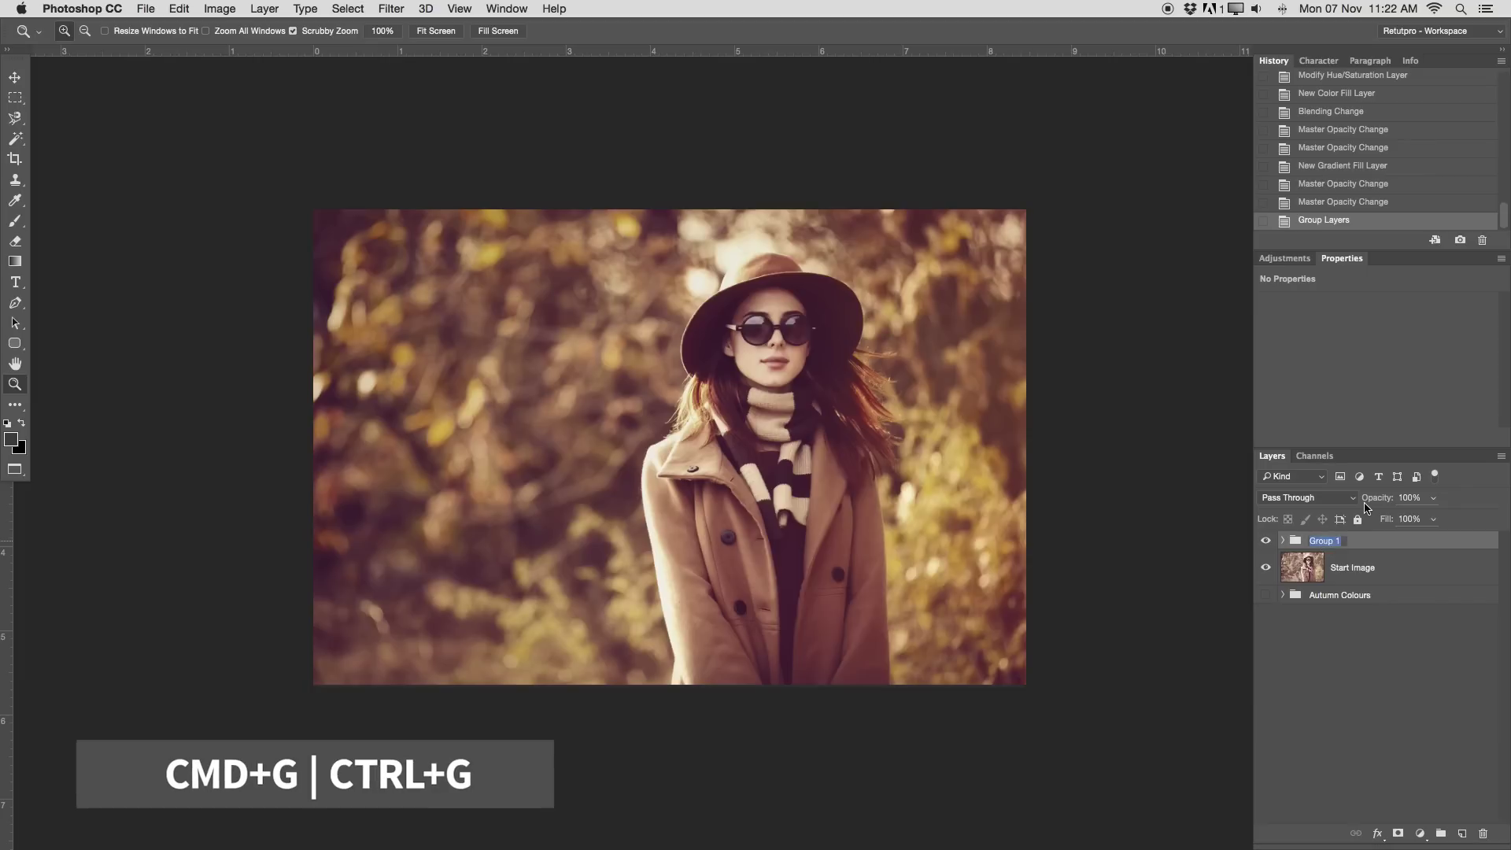
pyautogui.write('Coulo')
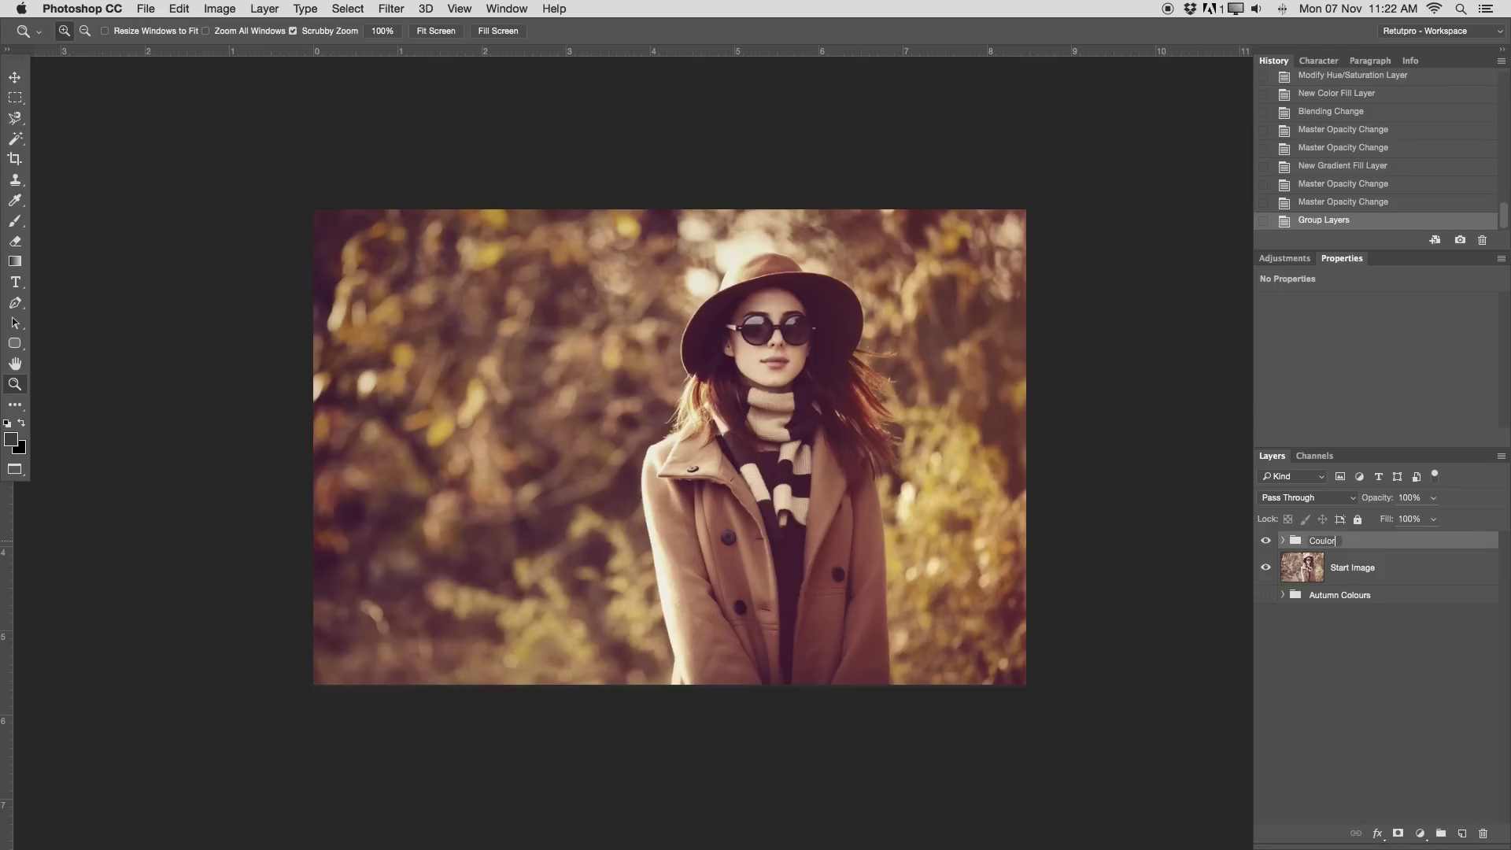
pyautogui.write('r')
pyautogui.press('Return')
# Step: Zoom in and toggle the Colour group's visibility to compare the grade
pyautogui.press('super+plus')
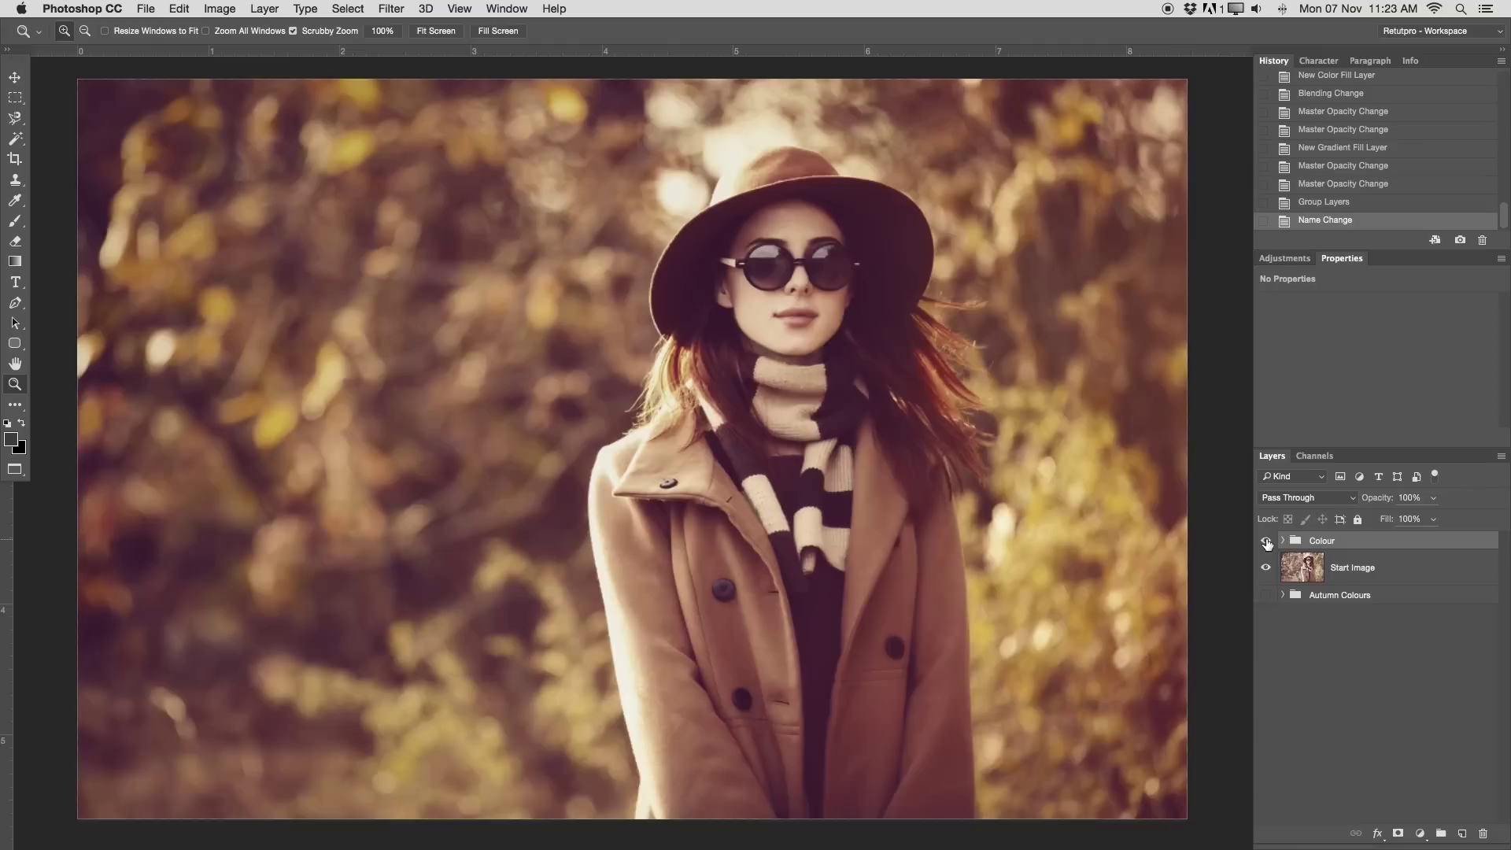
pyautogui.click(1266, 541)
pyautogui.click(1266, 542)
pyautogui.click(1267, 541)
pyautogui.click(1267, 541)
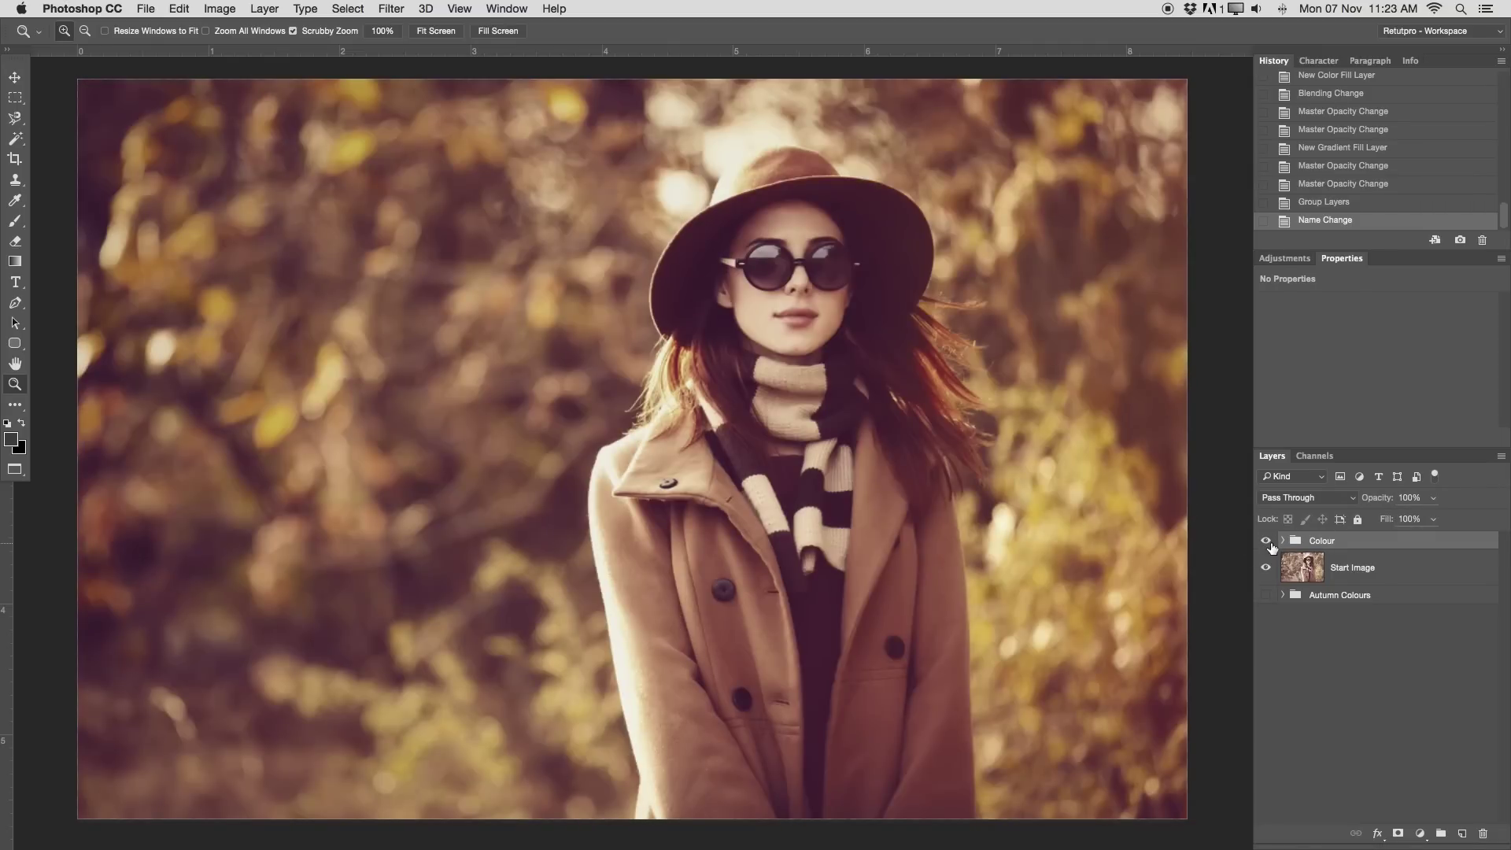